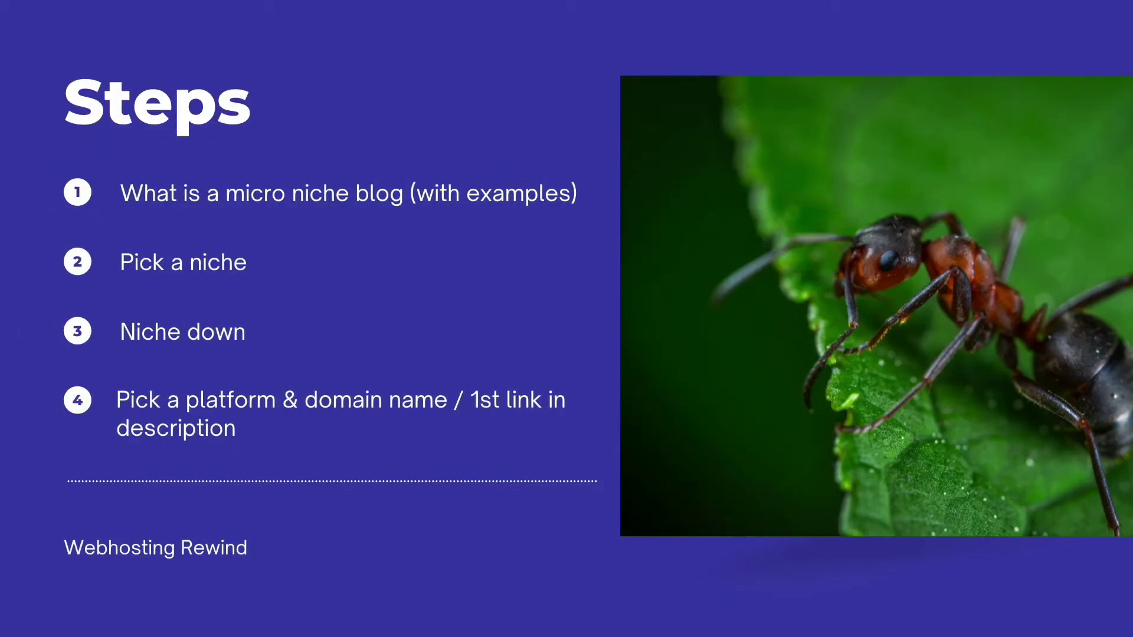
Step: Leave the slideshow and review the featured categories and most-wished-for products on Amazon's Pools, Hot Tubs & Supplies page
key("Escape")
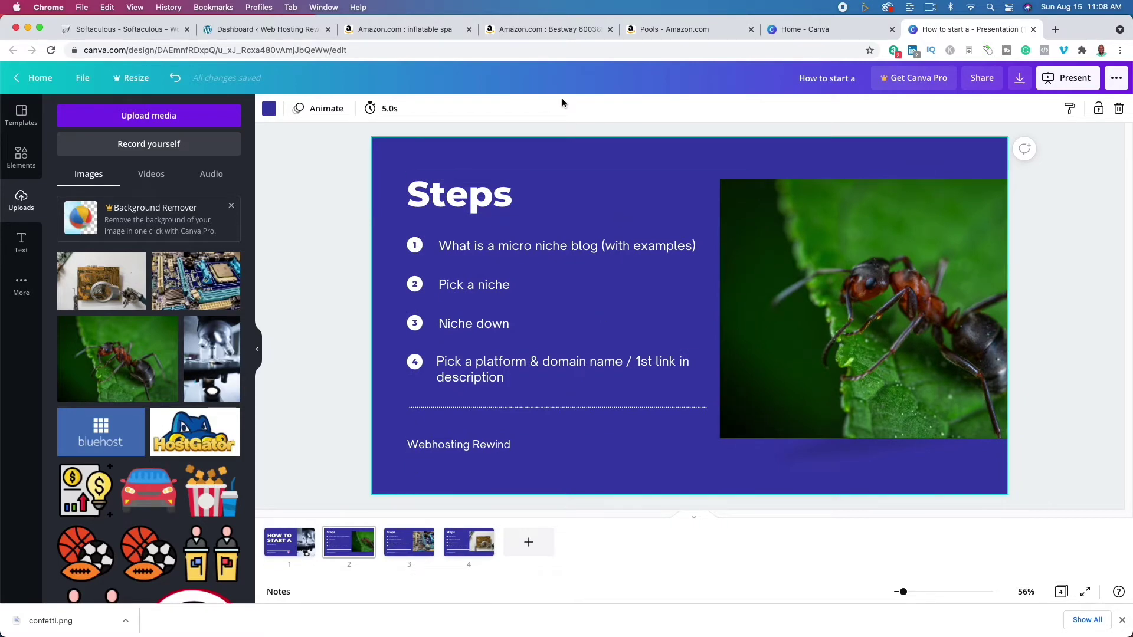
left_click(659, 34)
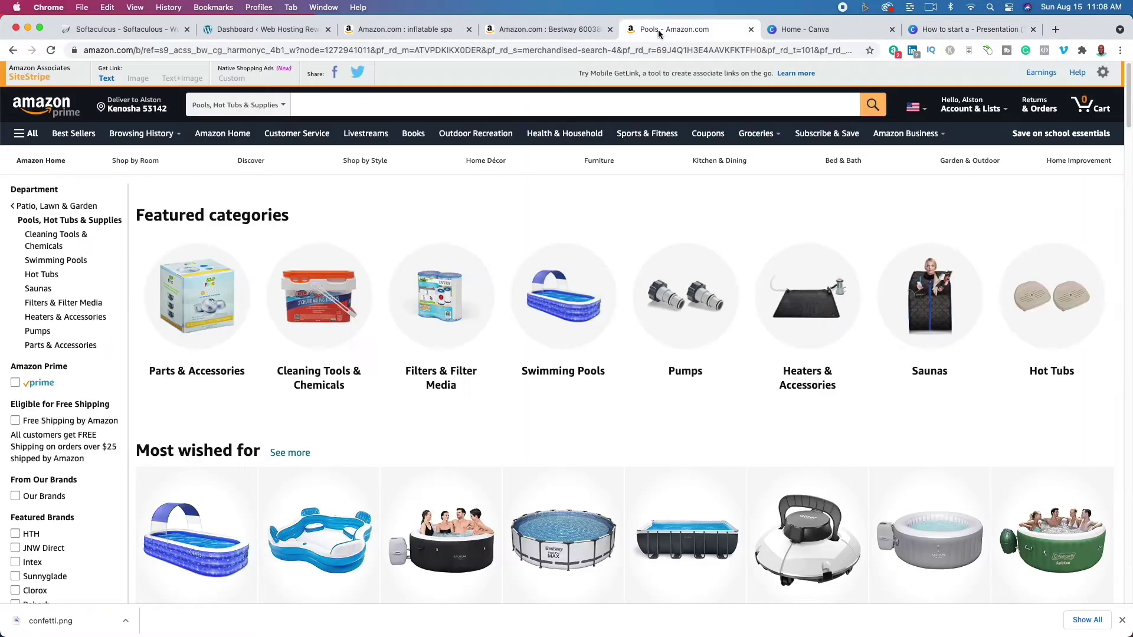
left_click(430, 29)
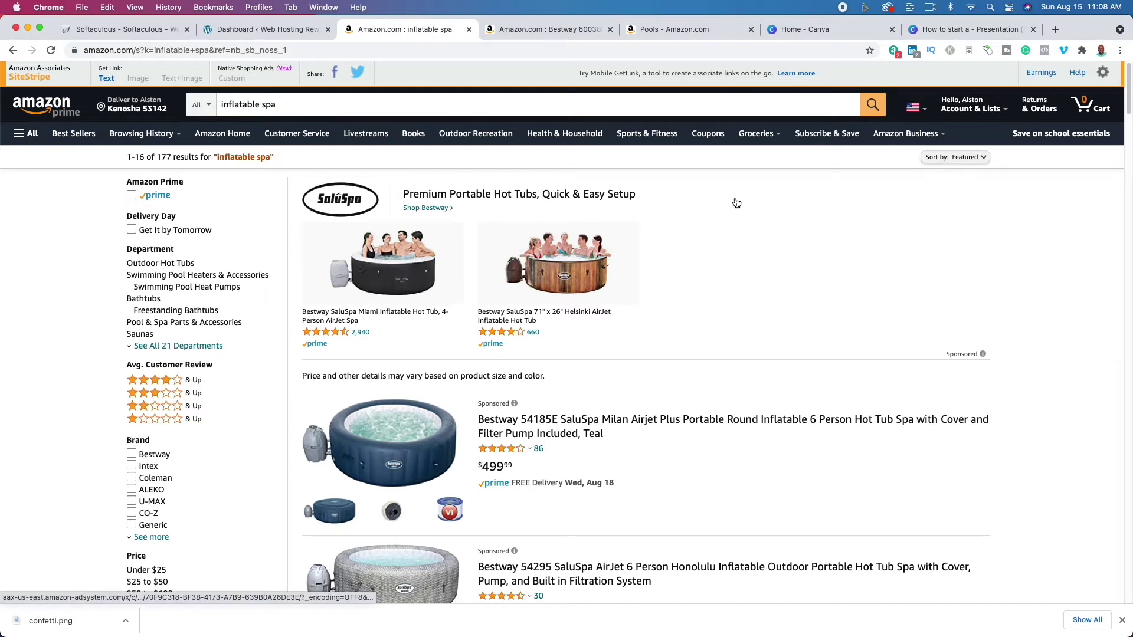
left_click(678, 34)
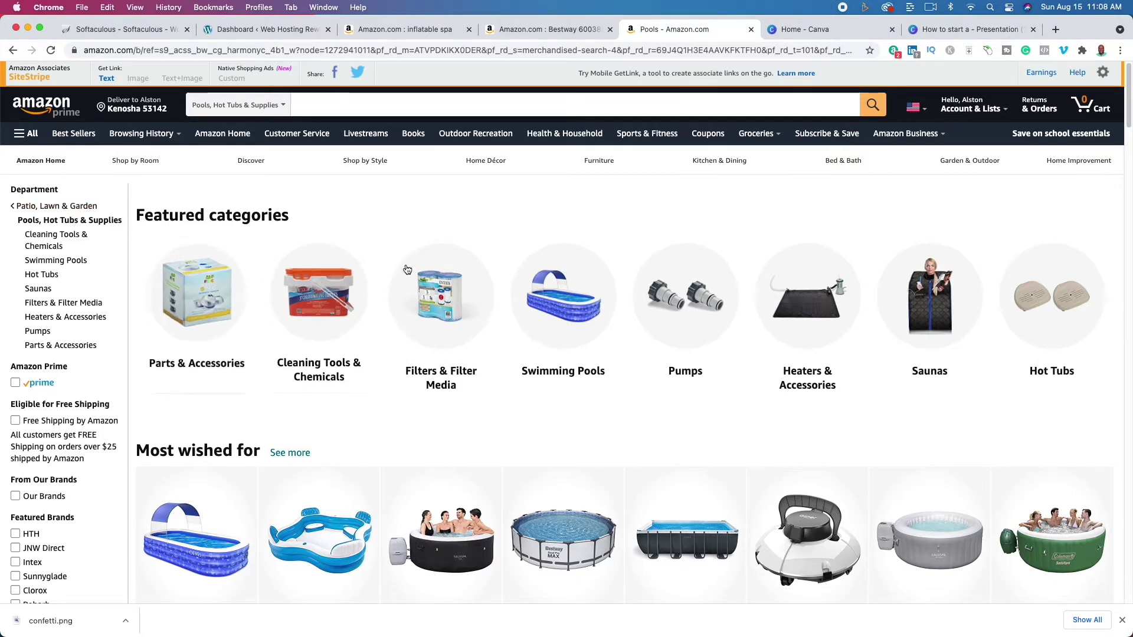
scroll(429, 271, "down", 5)
mouse_move(921, 278)
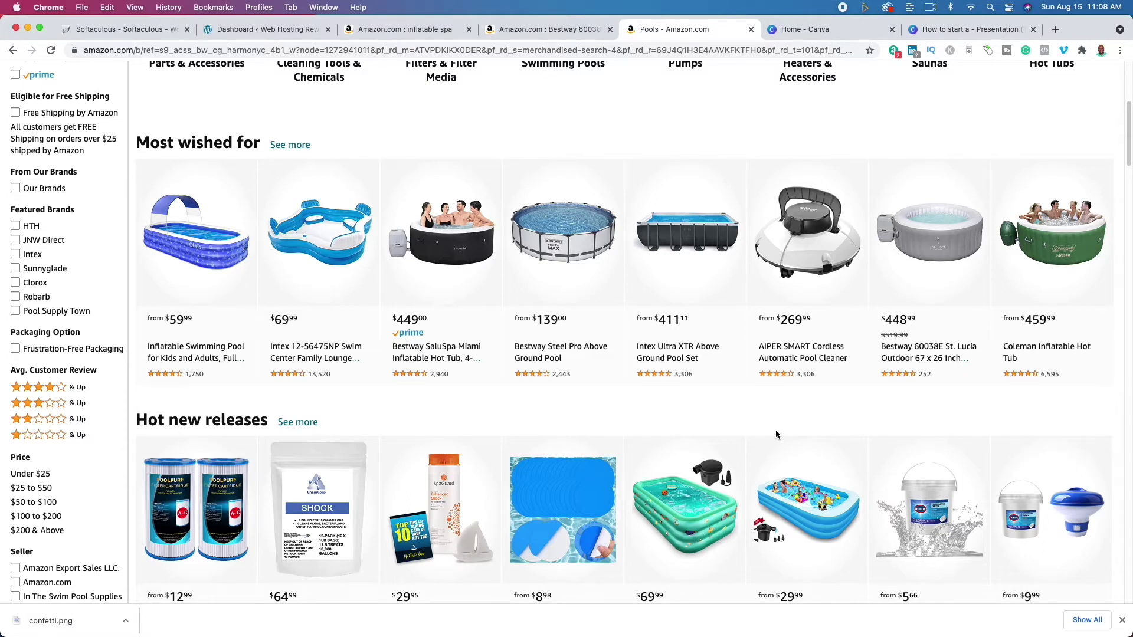
scroll(775, 433, "up", 5)
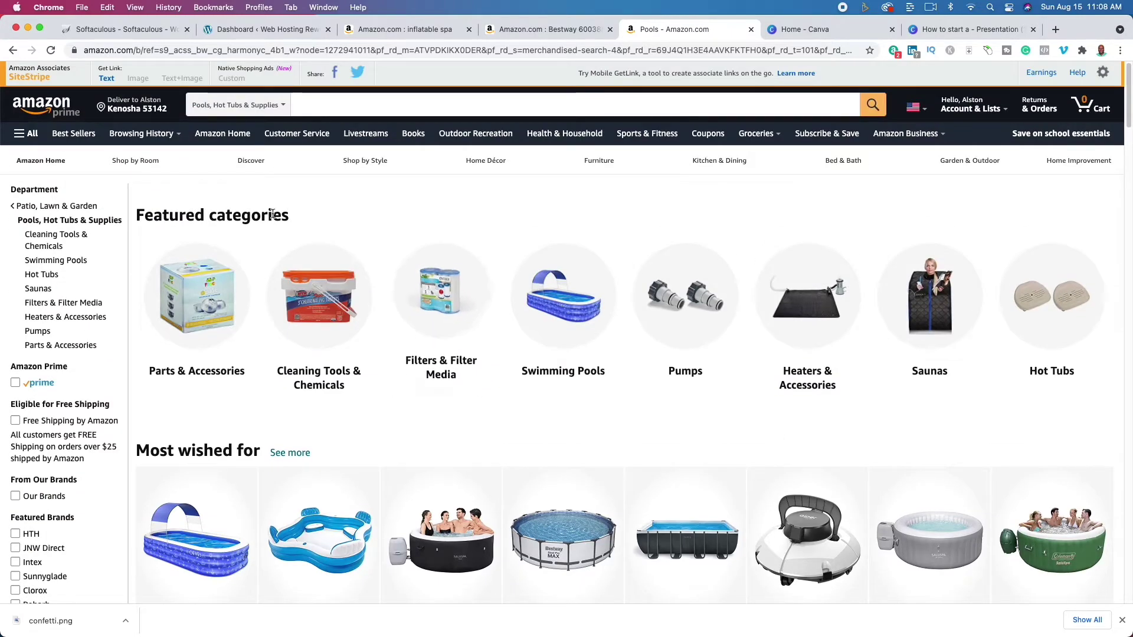
Step: Expand Amazon's full department list and open Garden & Outdoor under Home, Garden & Tools
left_click(25, 135)
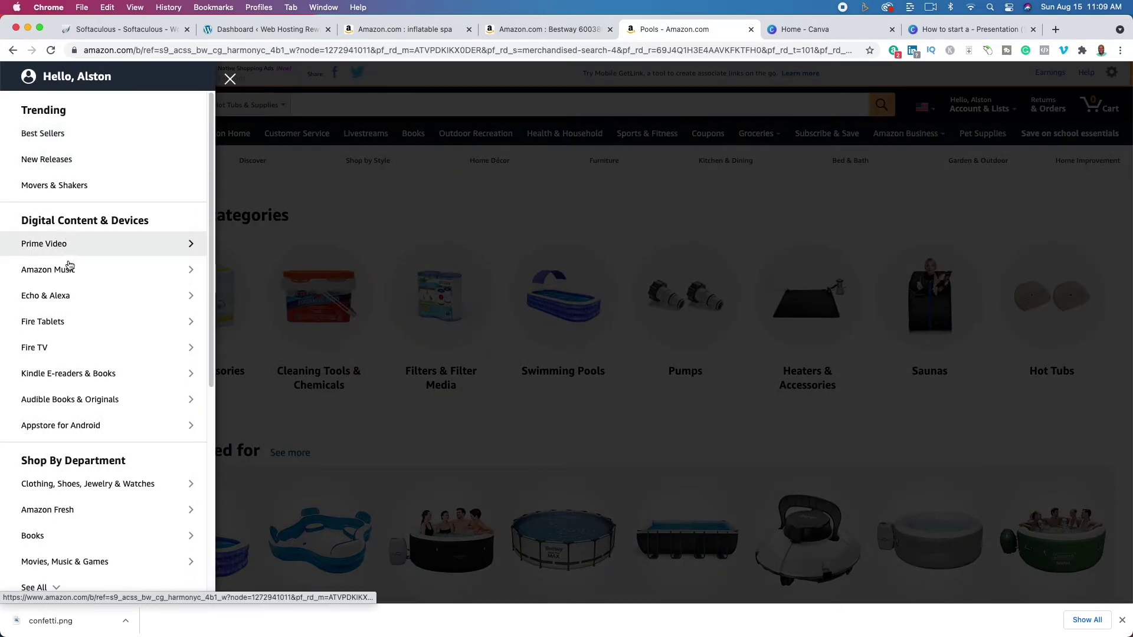
scroll(122, 444, "down", 5)
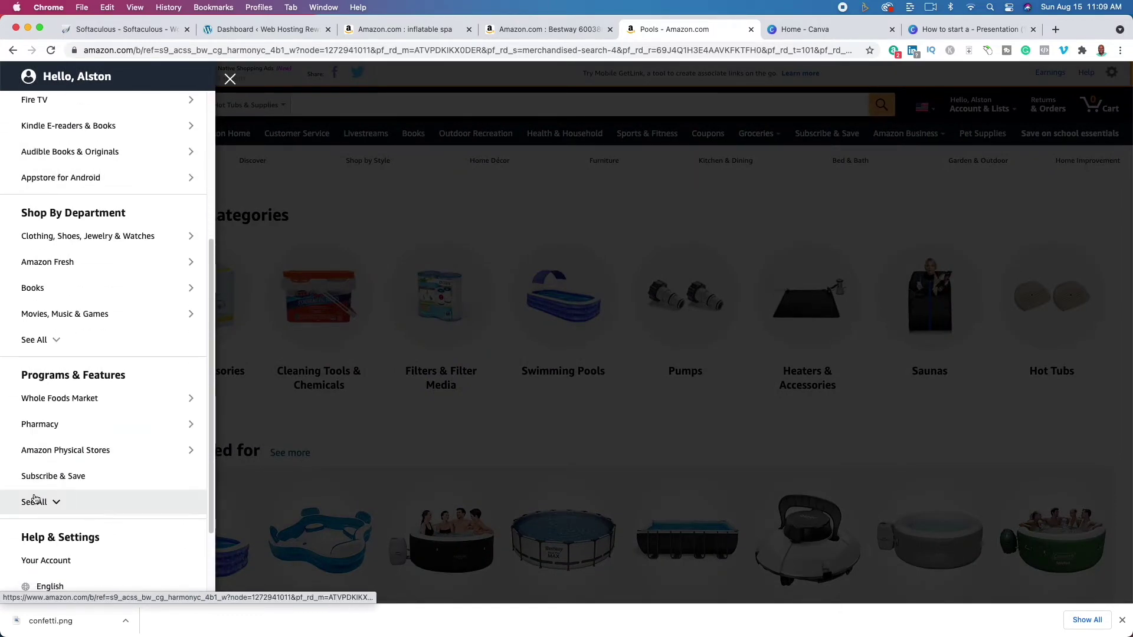
left_click(47, 507)
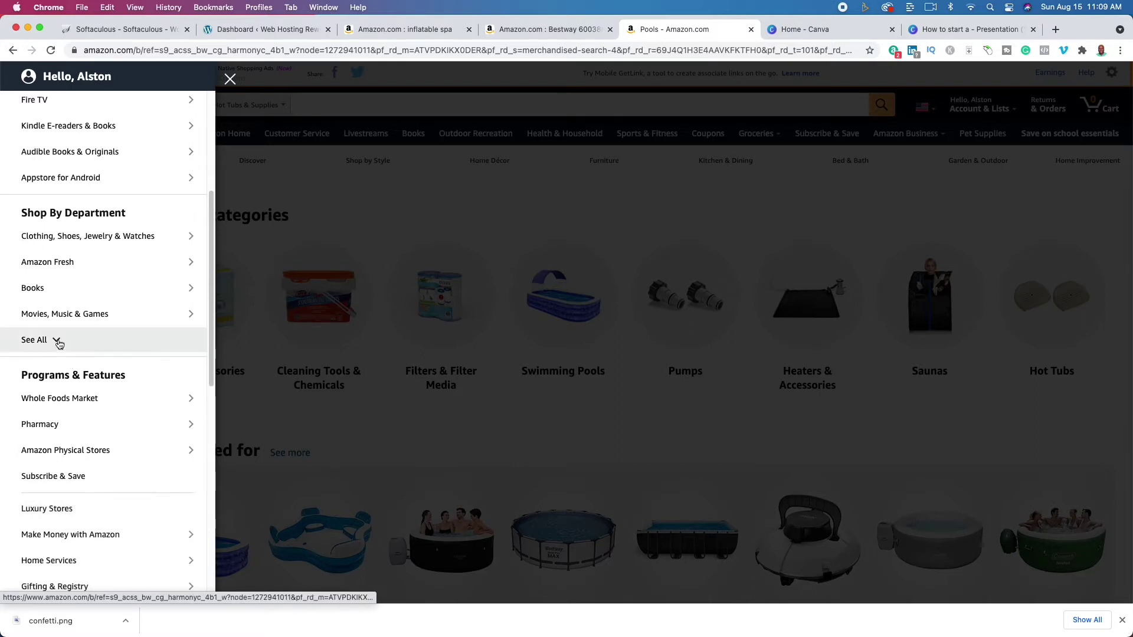
left_click(26, 340)
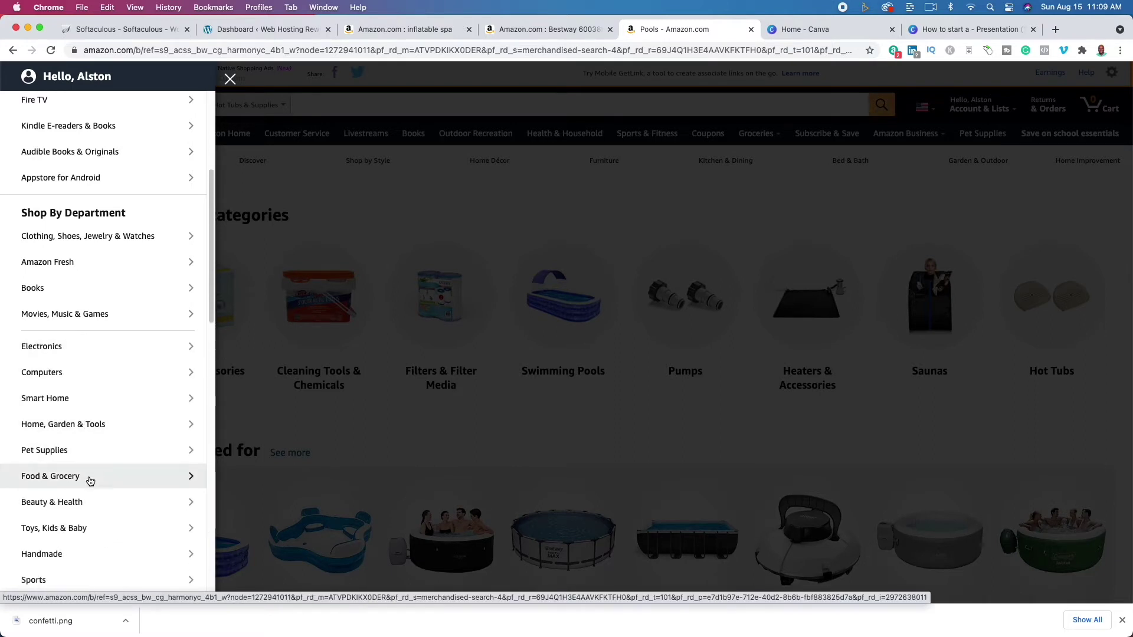
scroll(90, 501, "down", 3)
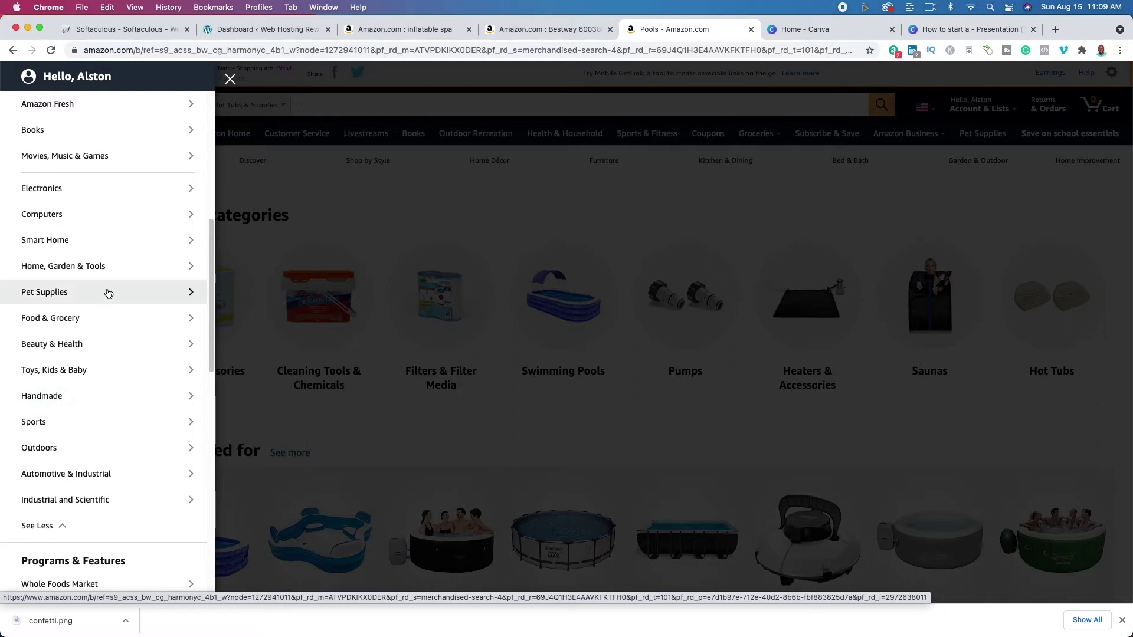
left_click(109, 266)
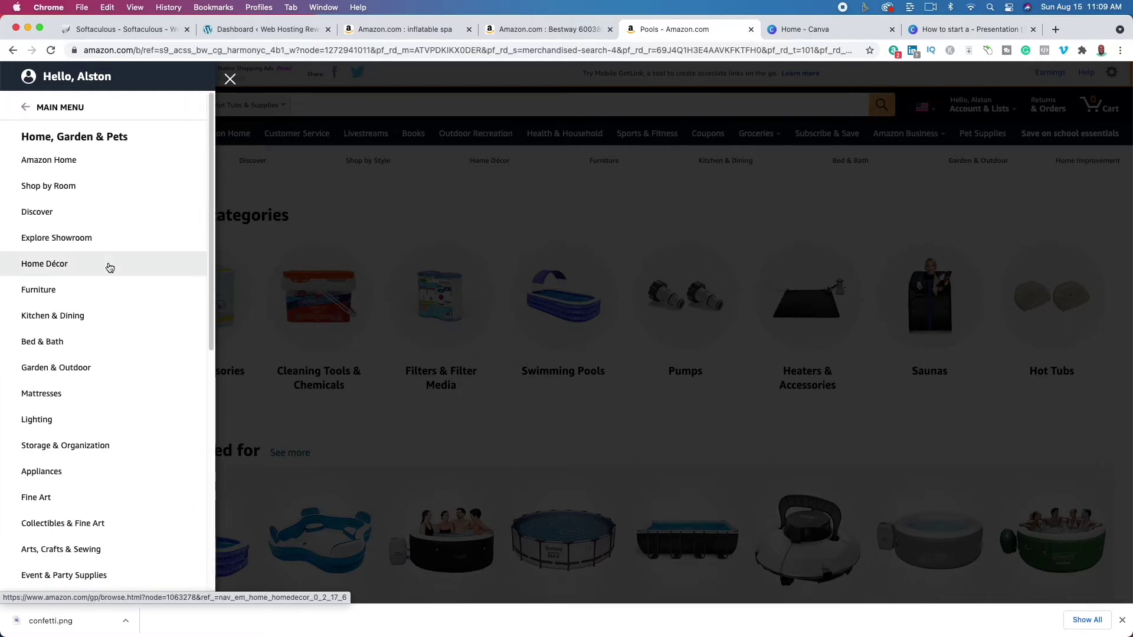
left_click(99, 377)
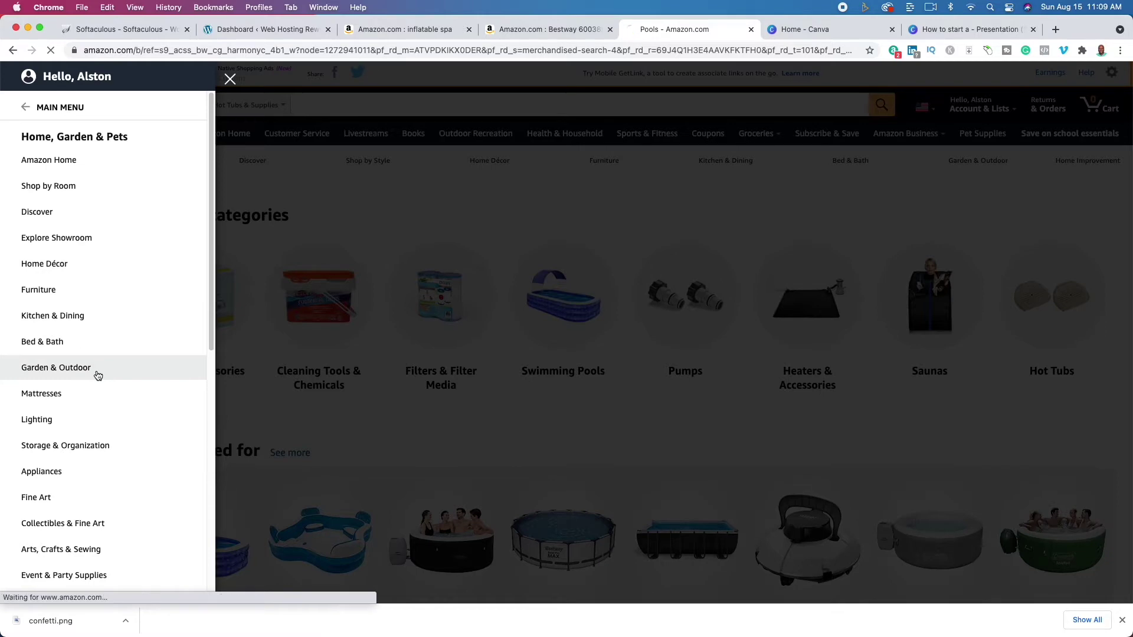
Step: Open the Canopies, Gazebos & Pergolas featured category and look through its product listings
scroll(170, 407, "down", 5)
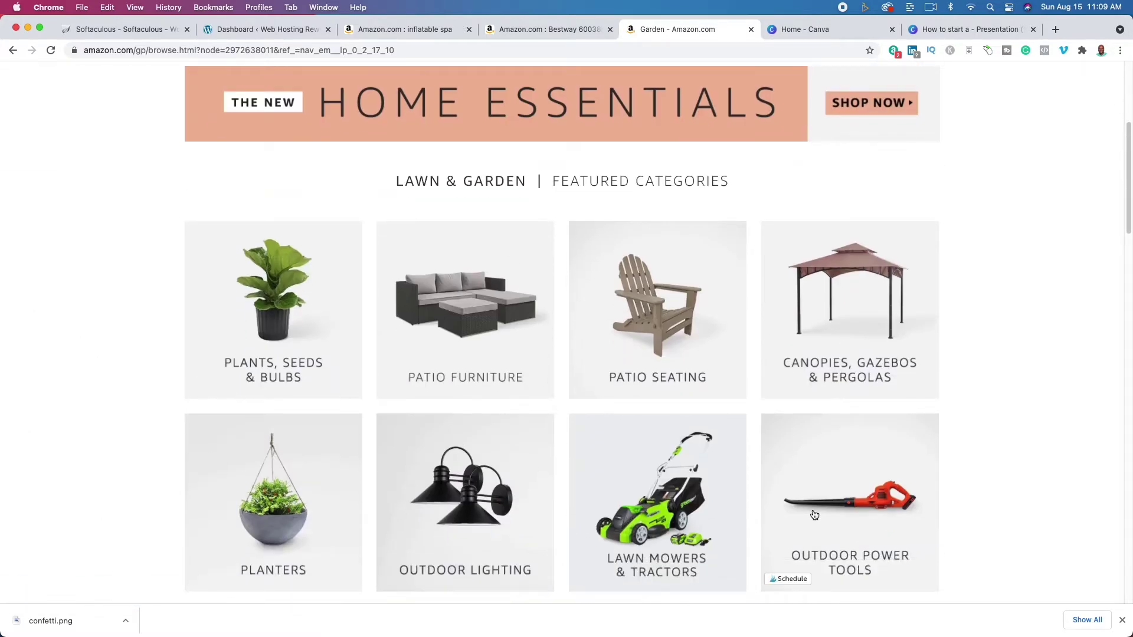
left_click(857, 338)
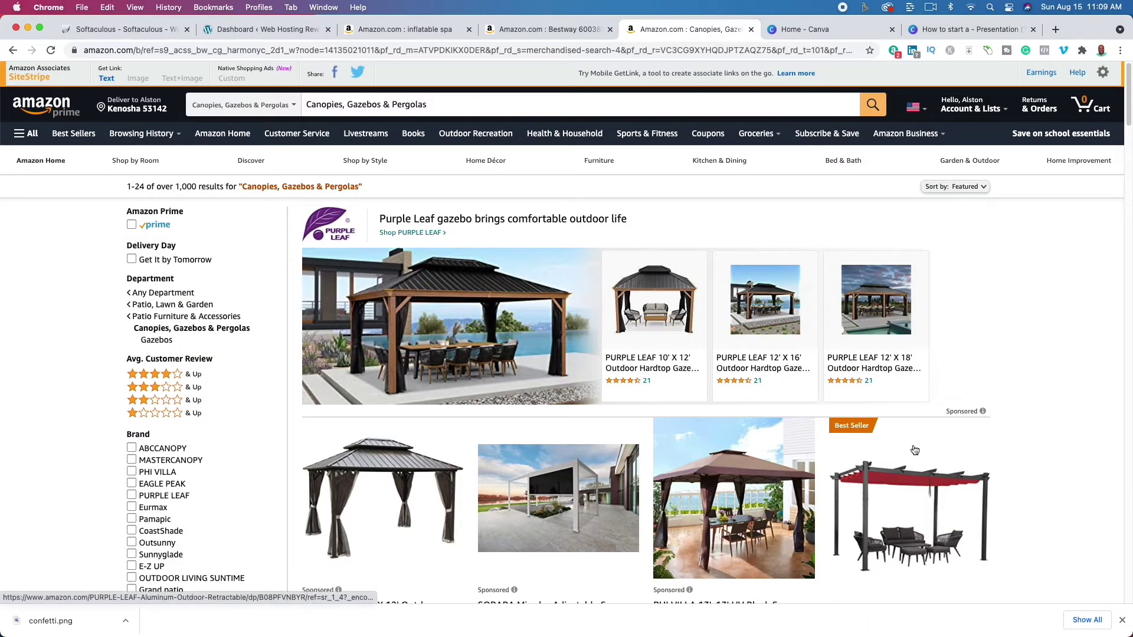
scroll(898, 440, "down", 5)
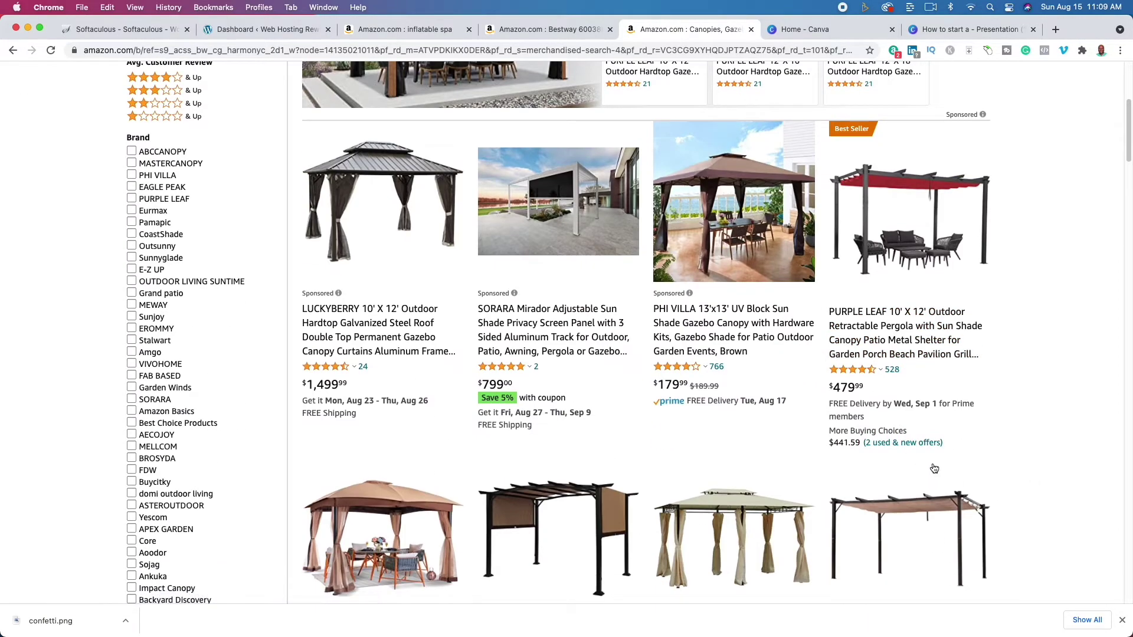
scroll(773, 485, "down", 8)
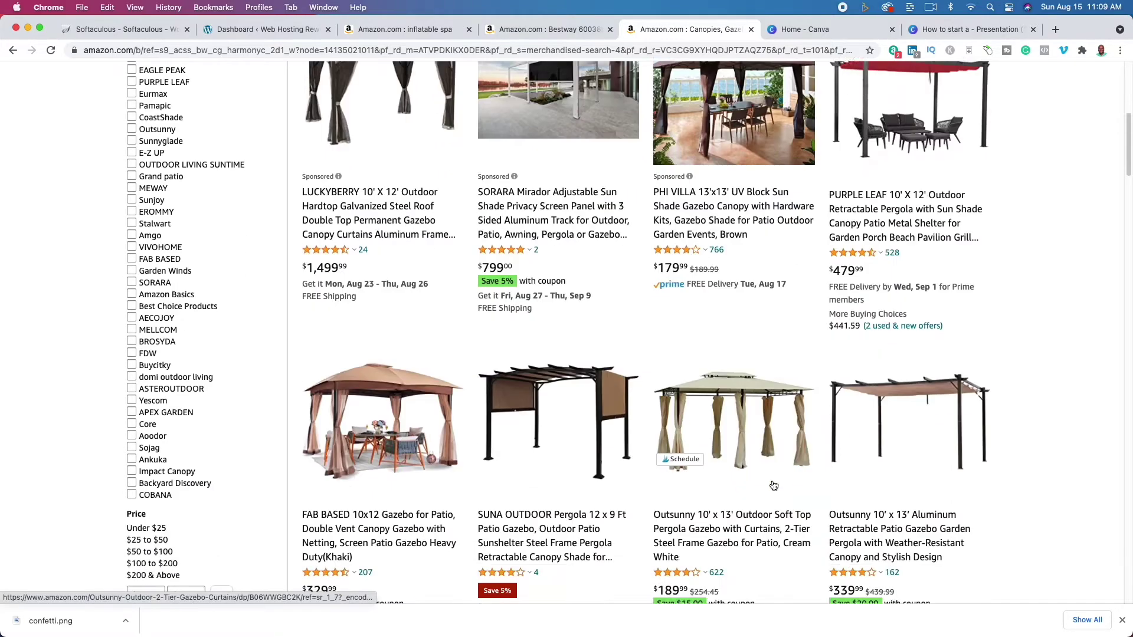
scroll(772, 485, "down", 3)
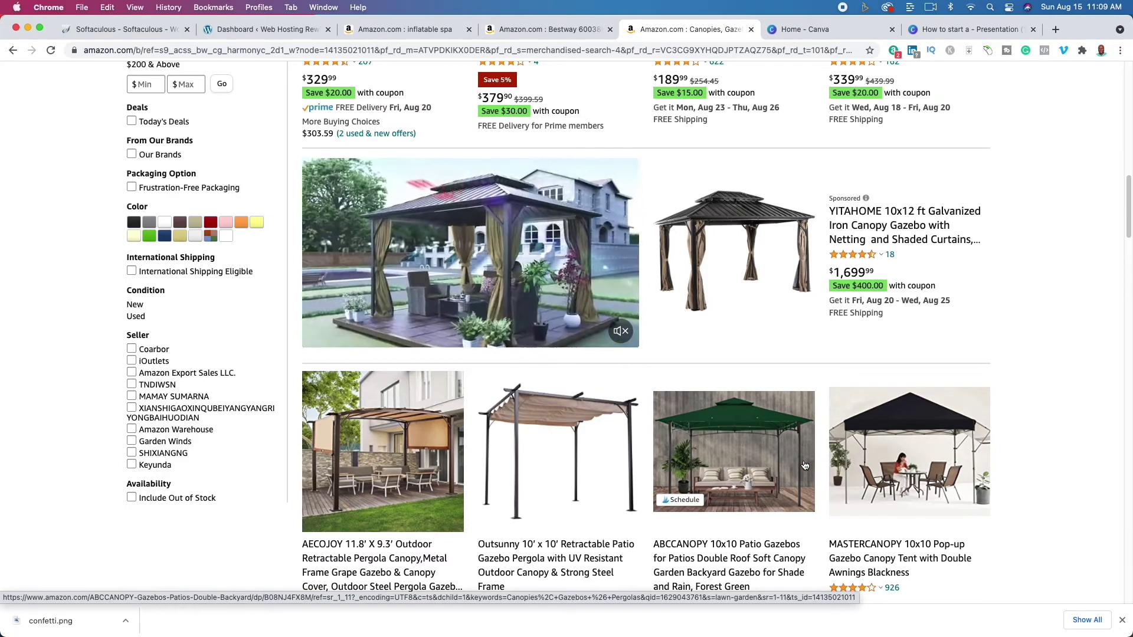
scroll(773, 485, "up", 15)
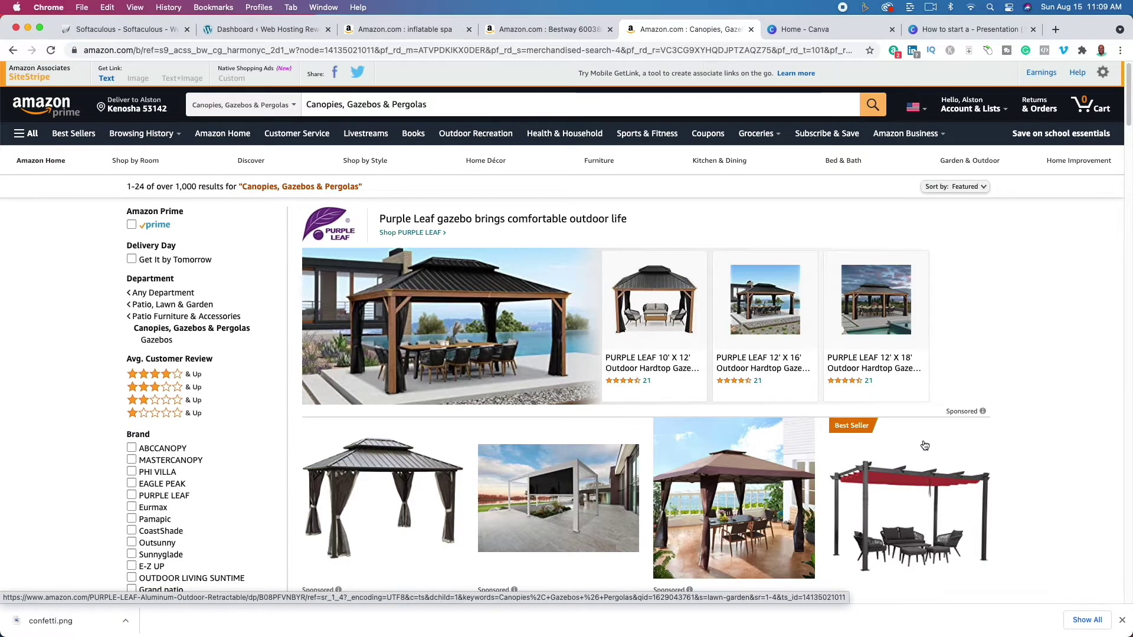
Step: Copy "Bestway 60038E" from the inflatable spa's product title and search Google for "Bestway 60038E review" in a new tab
left_click(524, 28)
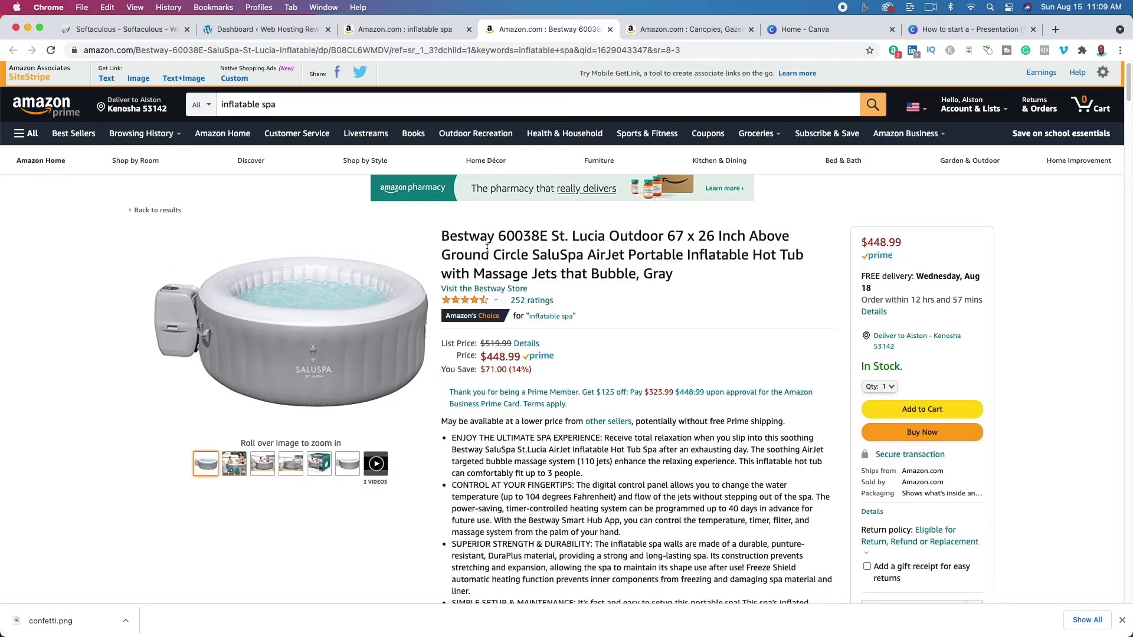
left_click_drag(441, 236, 545, 238)
key("super+c")
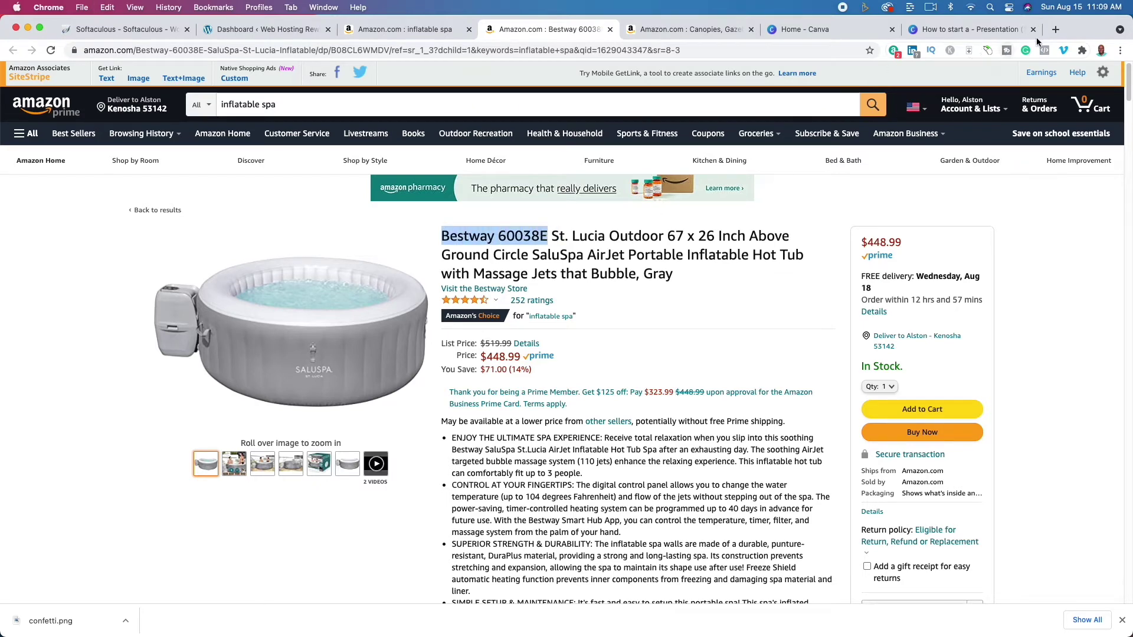
left_click(1055, 29)
key("super+v")
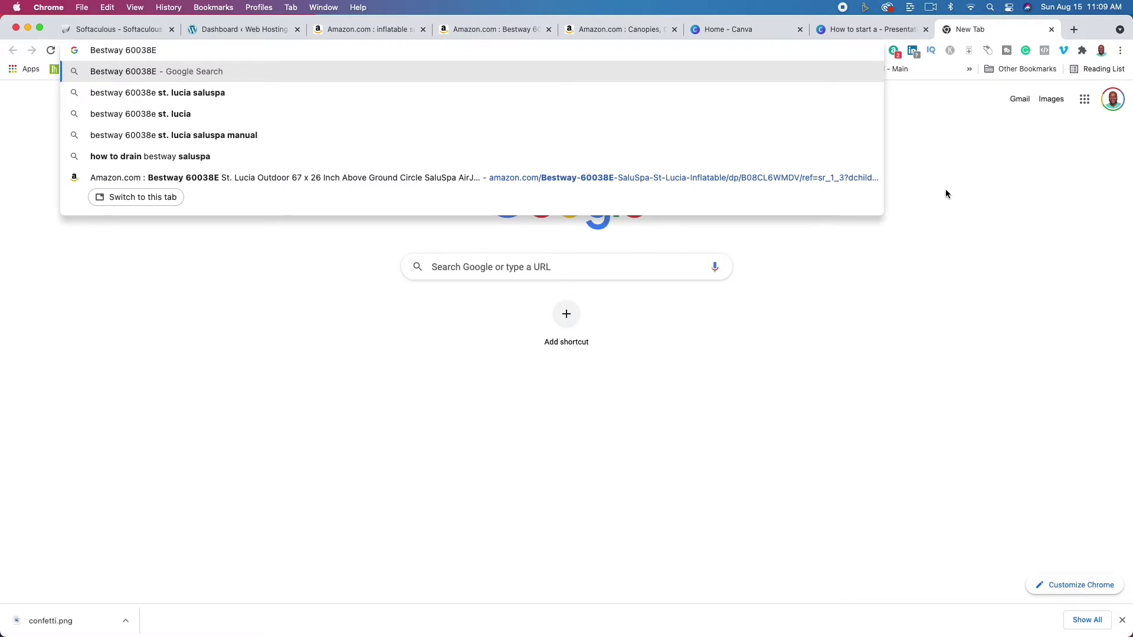
type("review")
key("Return")
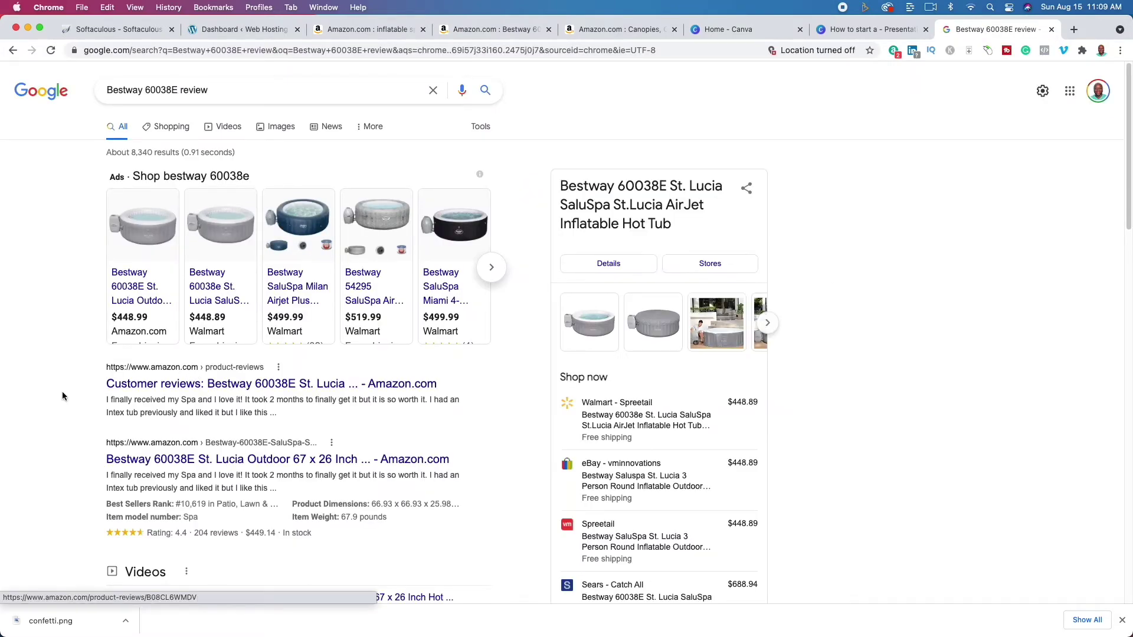
Step: Examine the first two pages of Google results to see which sites rank for the product review query
scroll(63, 393, "down", 10)
scroll(62, 391, "down", 5)
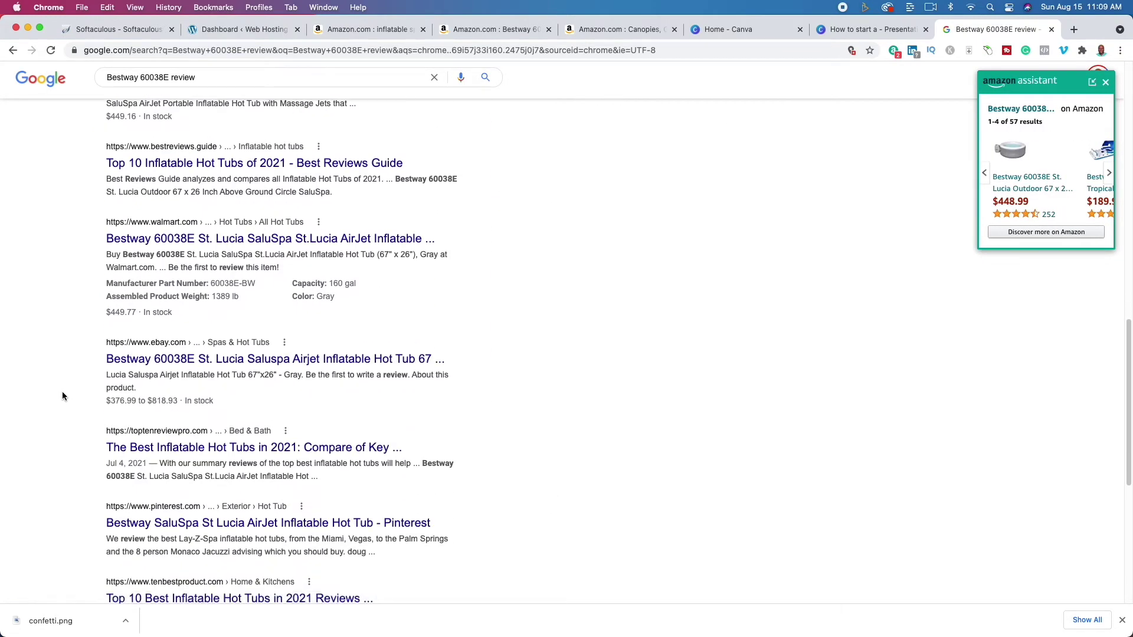
scroll(62, 391, "down", 1)
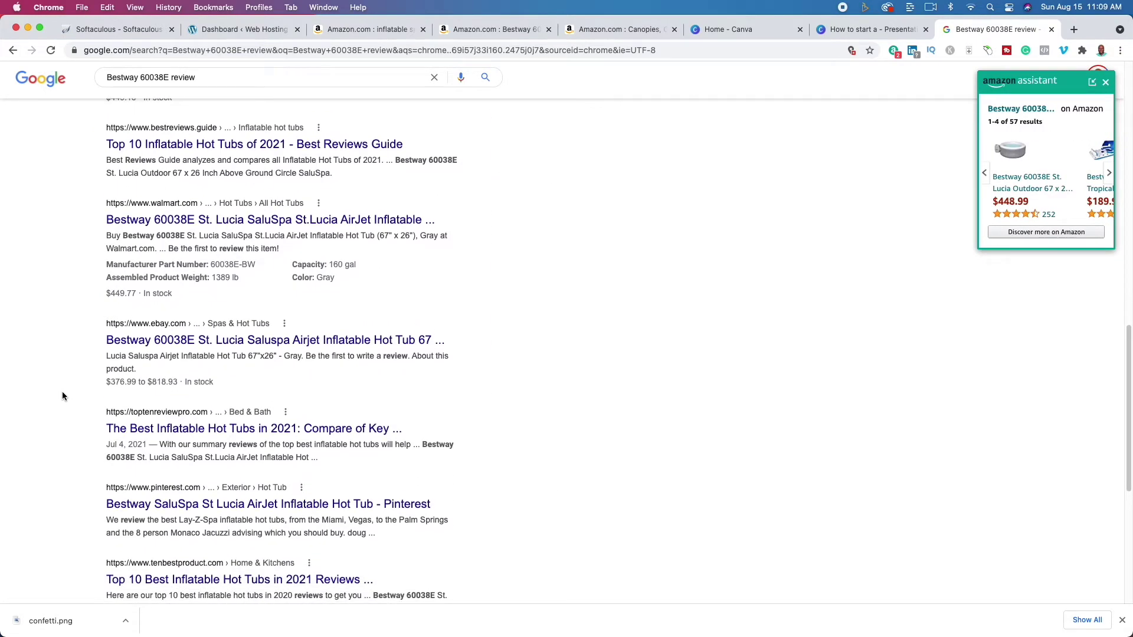
scroll(62, 391, "down", 3)
scroll(62, 391, "down", 1)
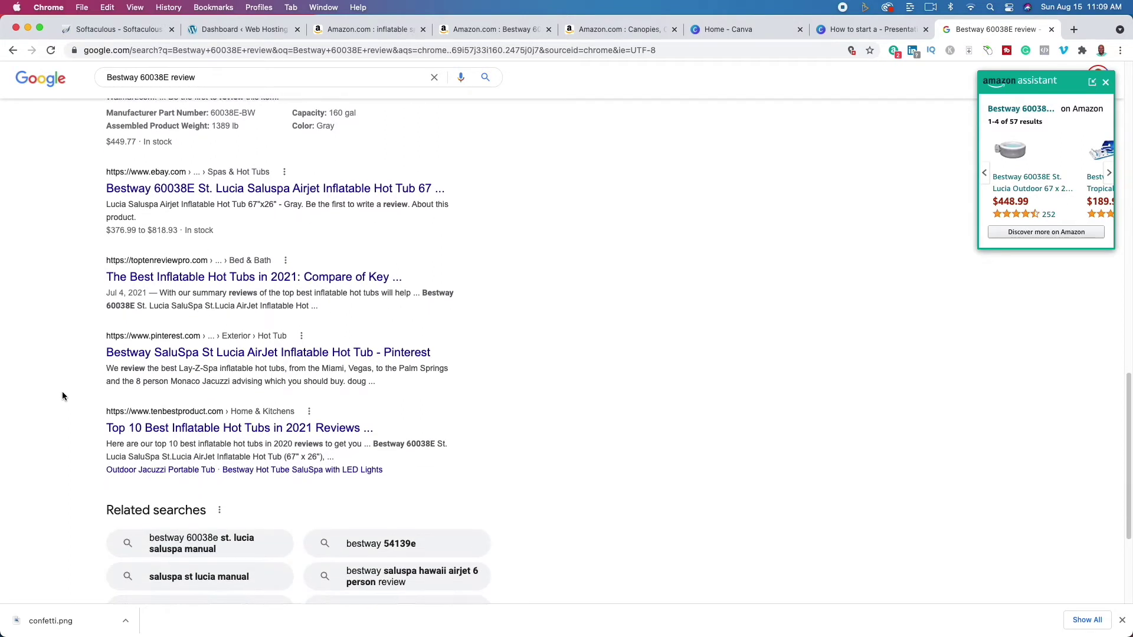
scroll(62, 391, "down", 1)
scroll(65, 400, "down", 4)
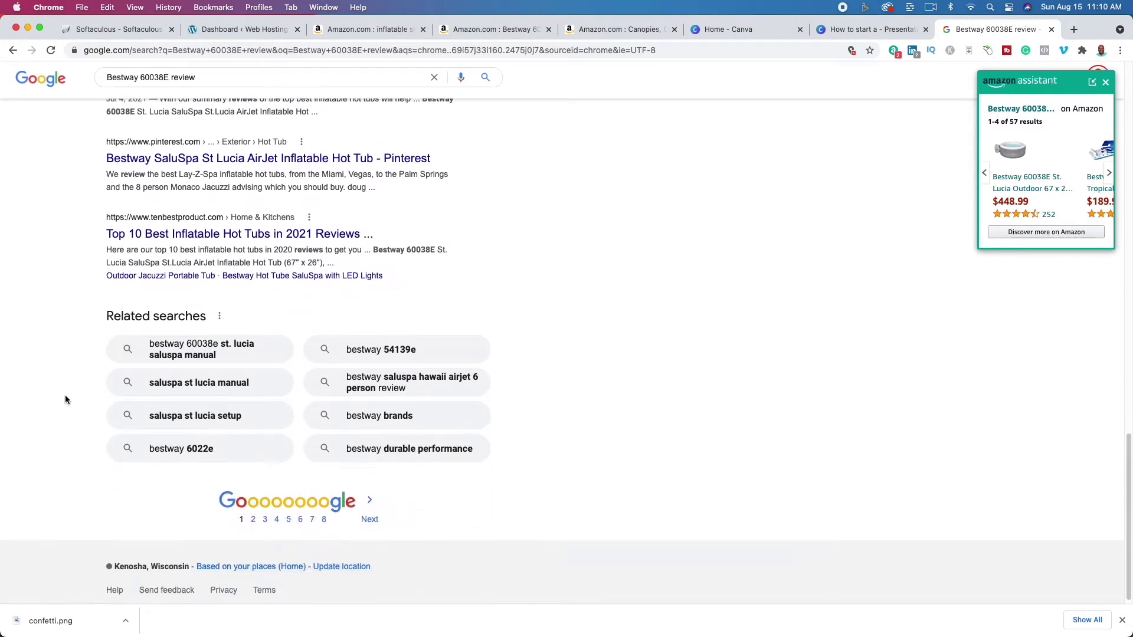
left_click(370, 514)
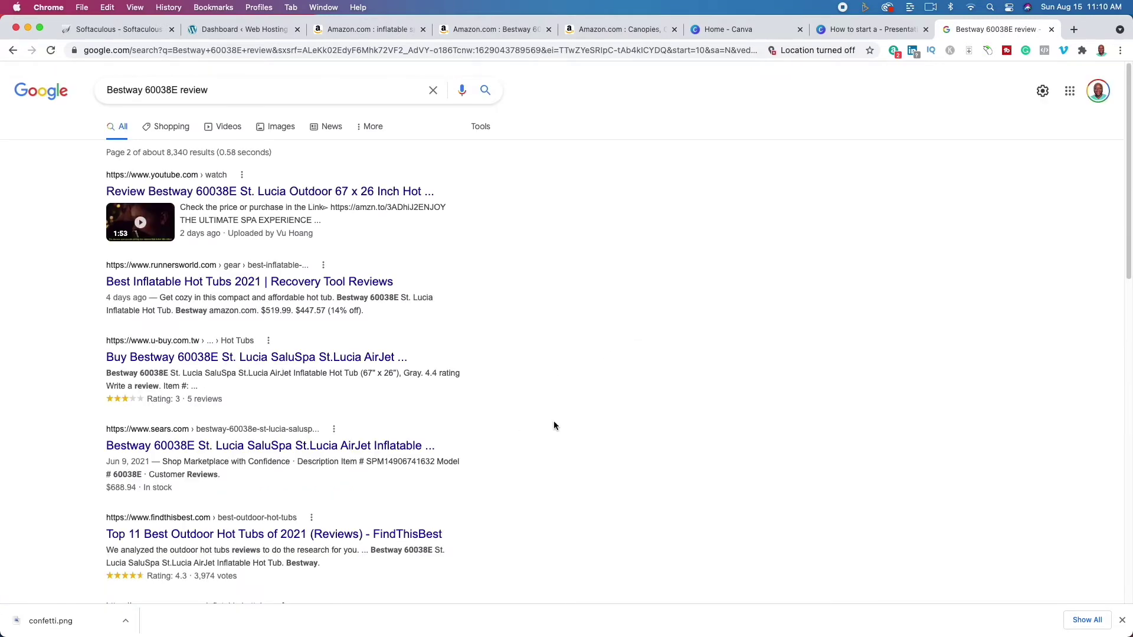
scroll(567, 458, "down", 4)
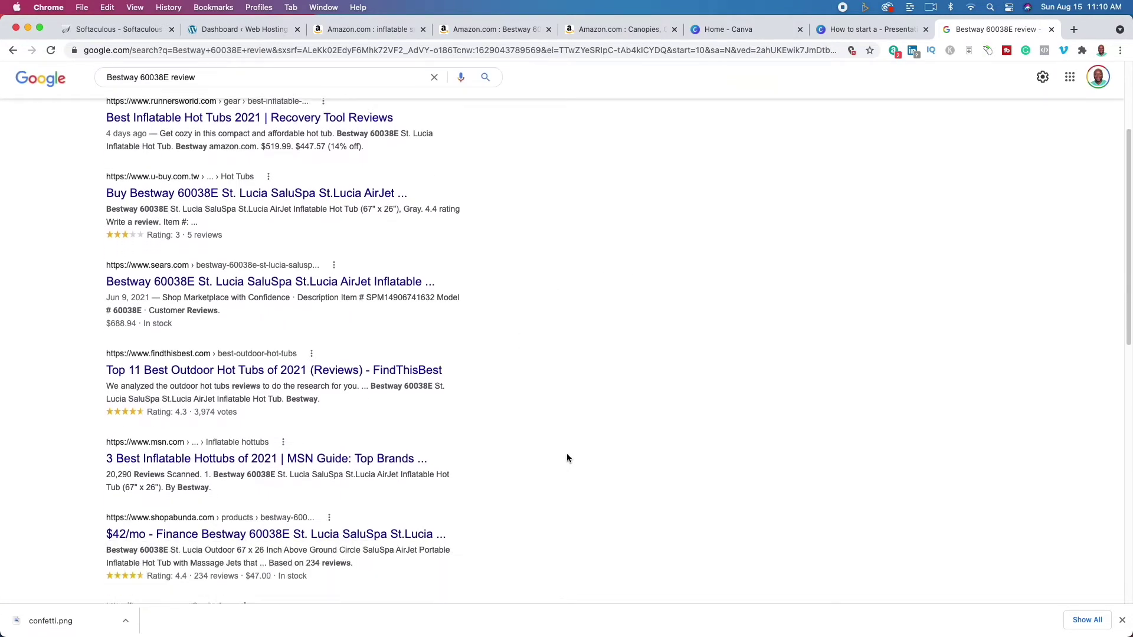
scroll(567, 458, "down", 2)
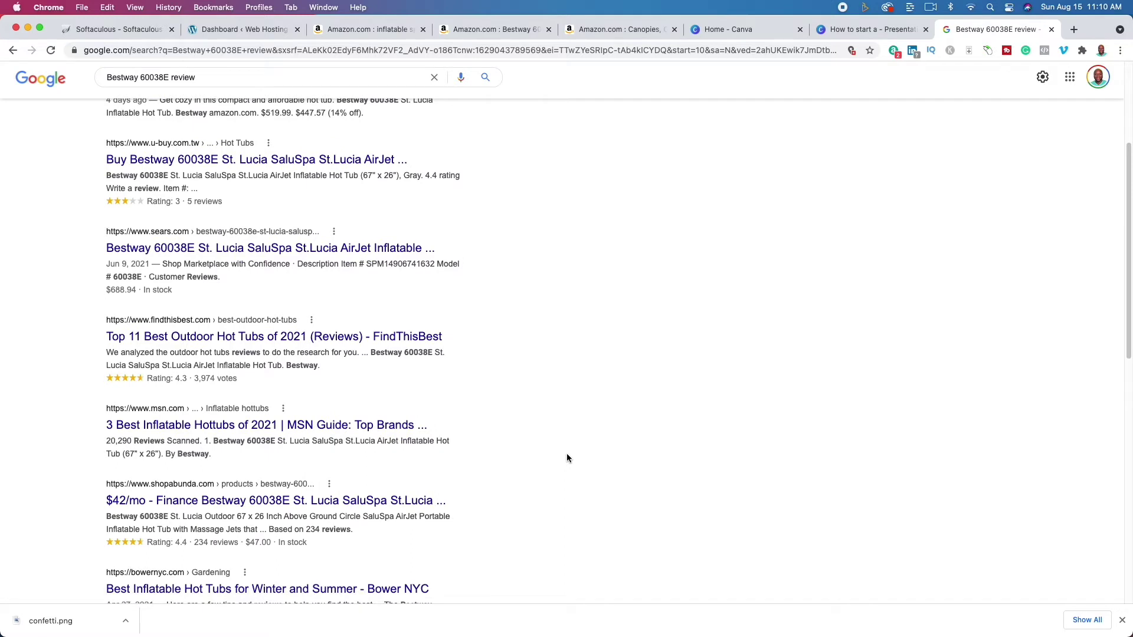
scroll(567, 457, "down", 2)
Step: Replace the query with the suggested search "best inflatable hot tub" and run it
left_click(349, 78)
key("super+a")
type("best ")
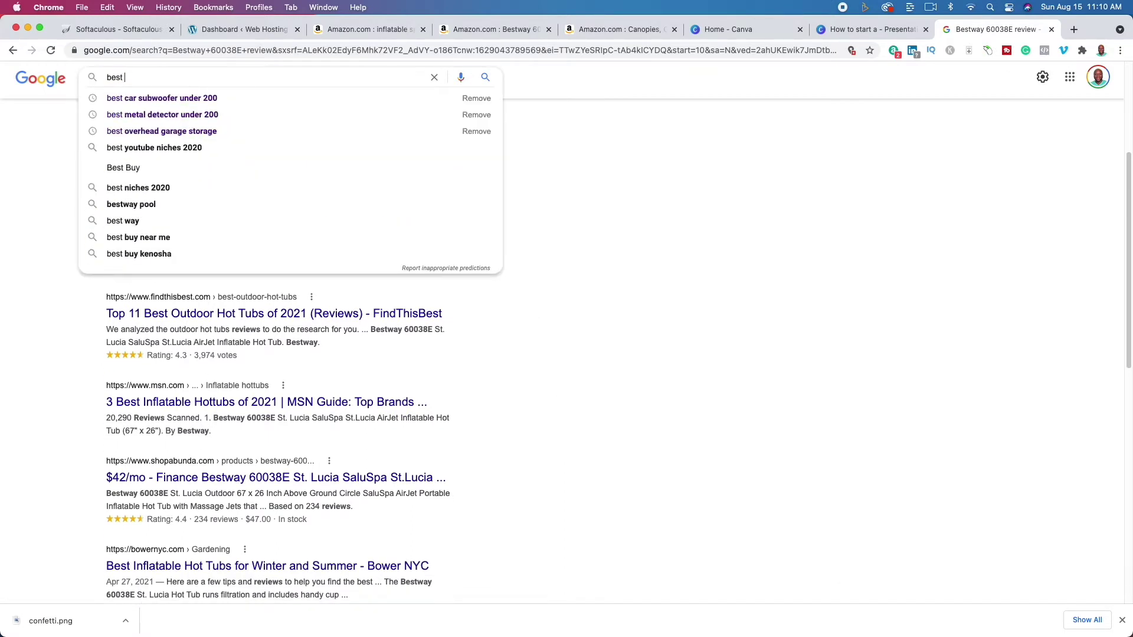
type("inflatable ")
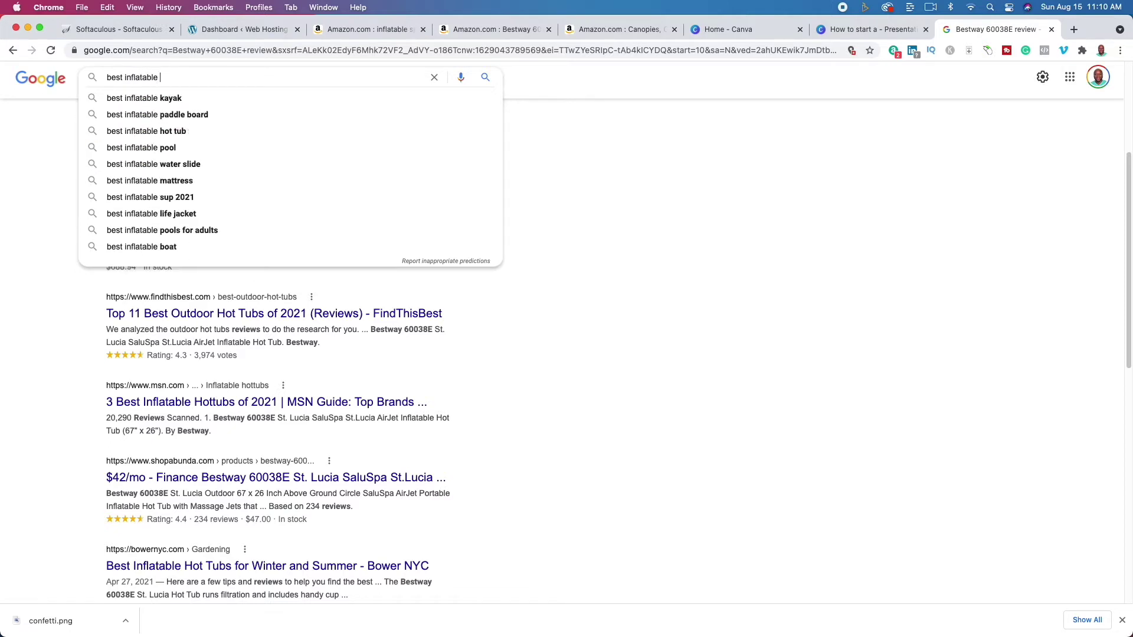
type("hoot")
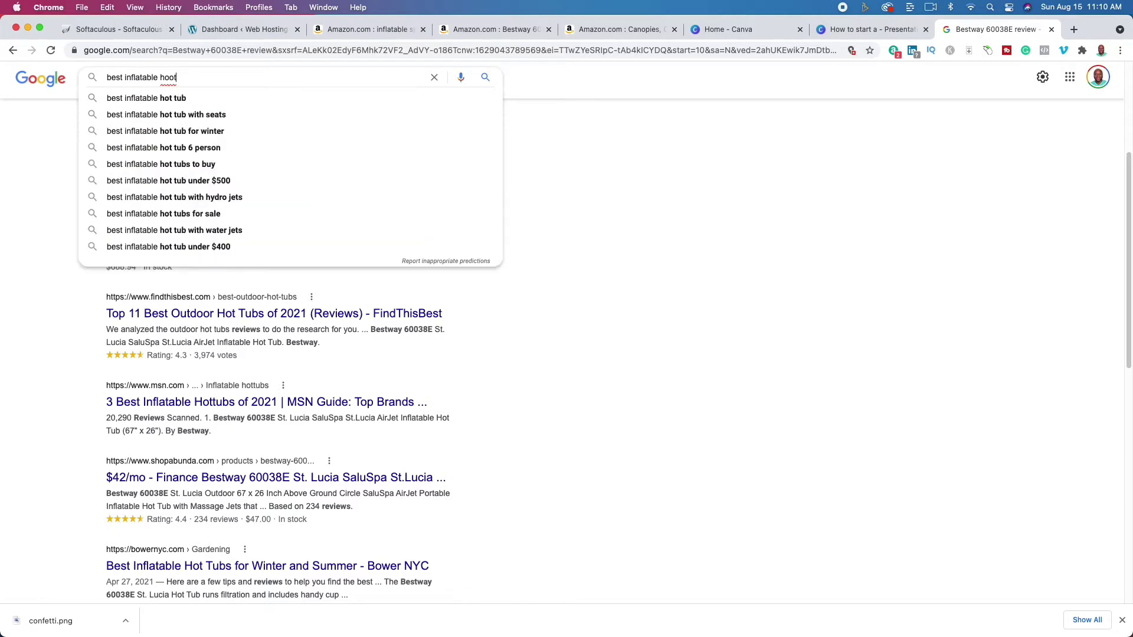
key("BackSpace")
key("BackSpace")
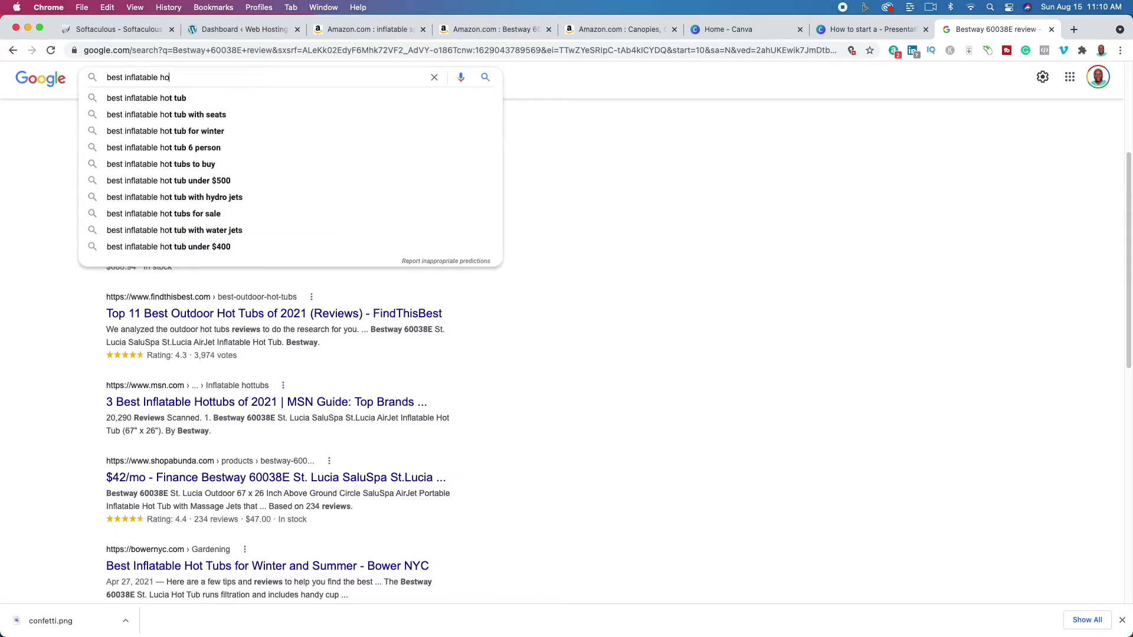
left_click(305, 96)
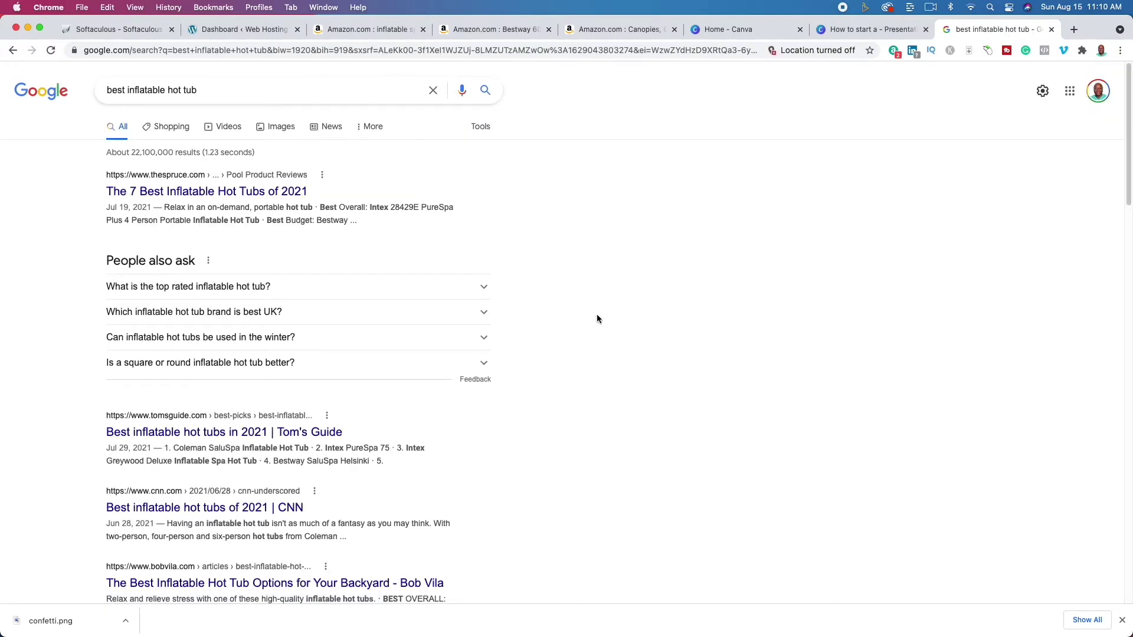
Step: Look through the Google results for "best inflatable hot tub" and open the inflatablehottubhq.com result
scroll(596, 315, "down", 4)
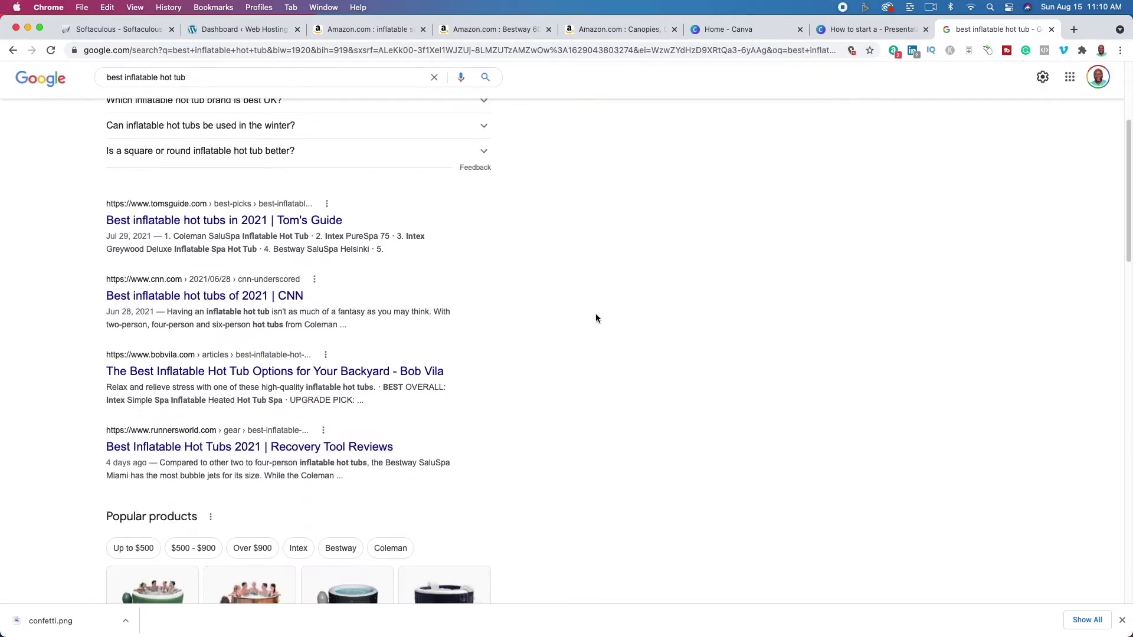
scroll(596, 319, "down", 7)
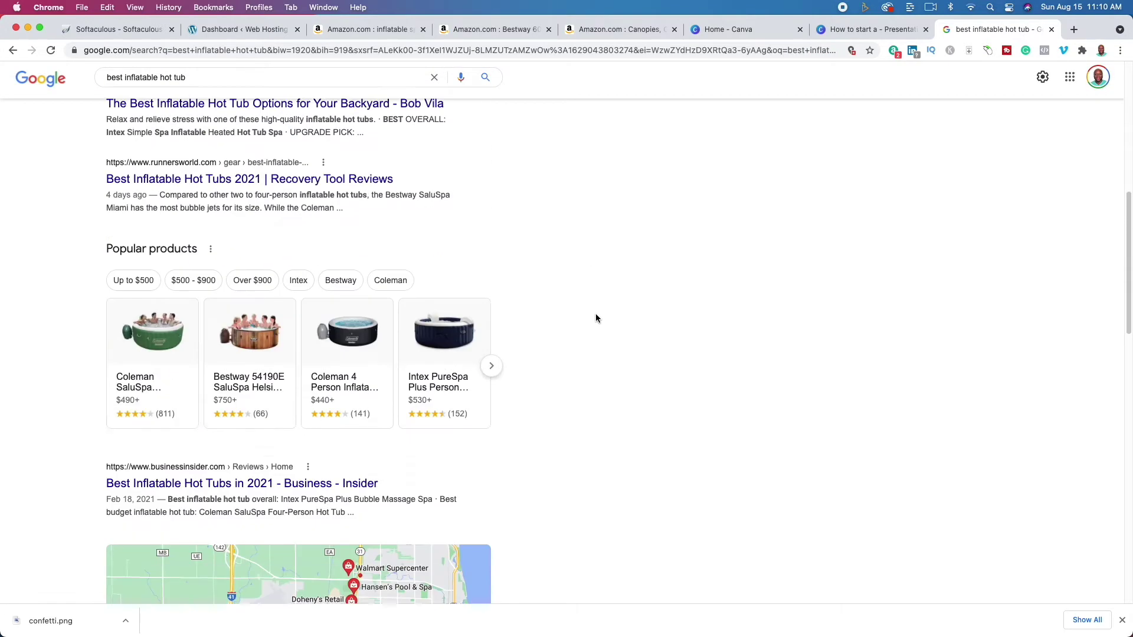
scroll(596, 319, "down", 4)
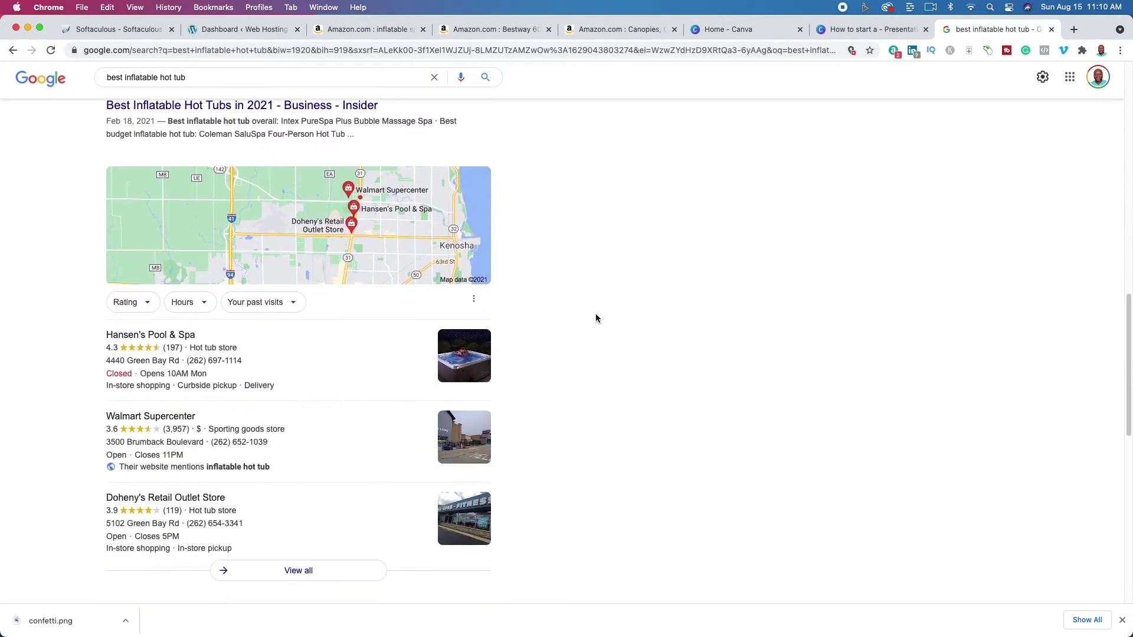
scroll(596, 319, "down", 4)
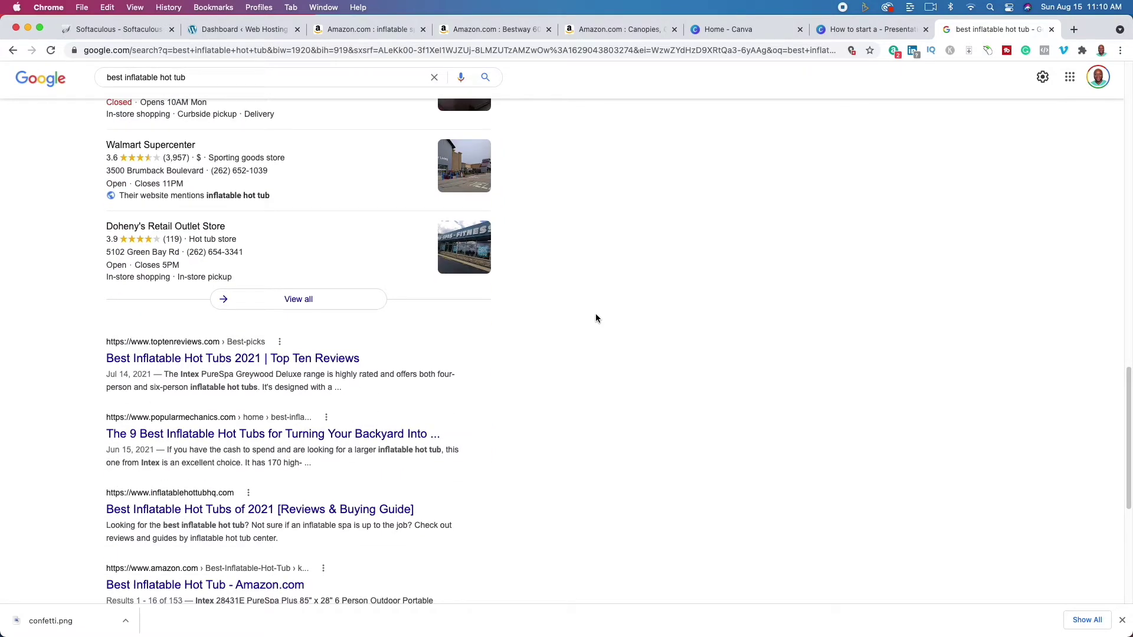
scroll(596, 319, "down", 1)
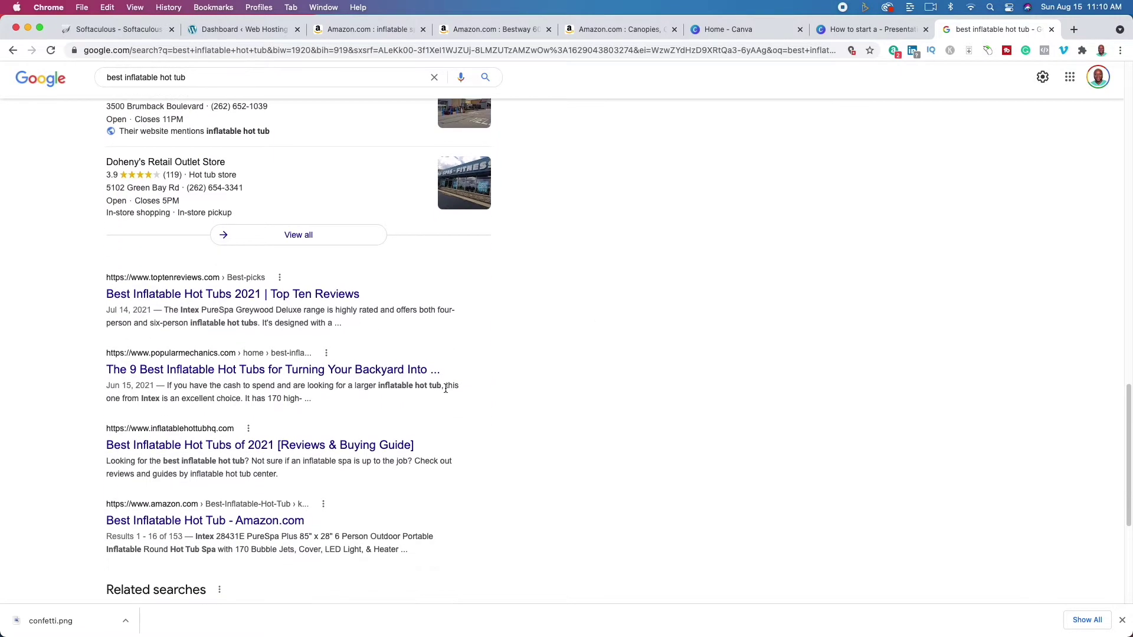
left_click(222, 446)
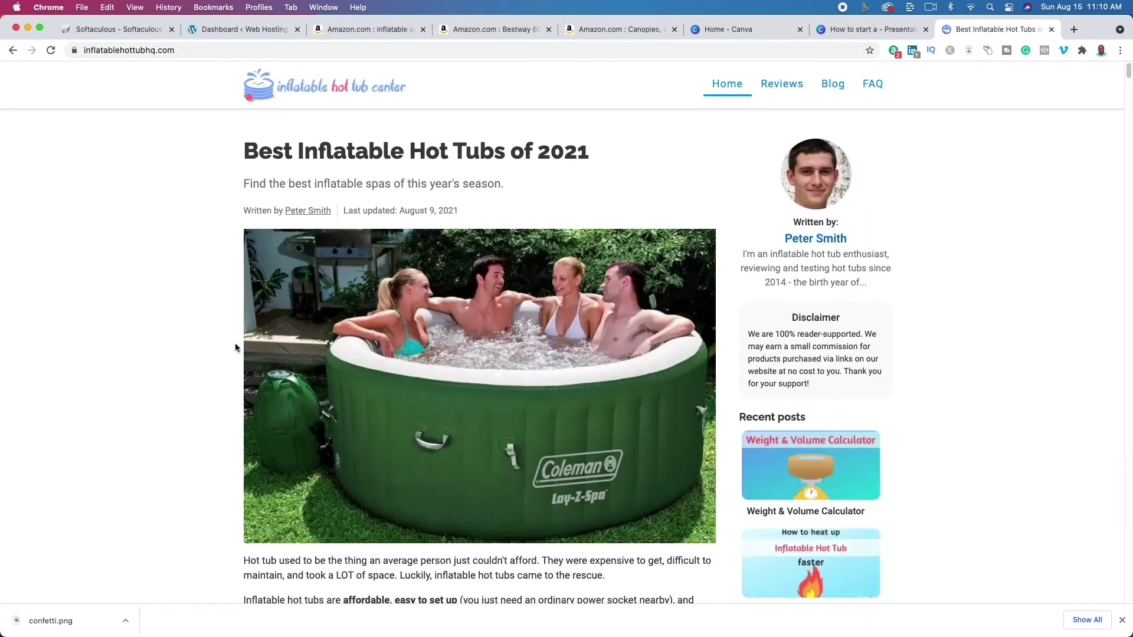
Step: Examine the inflatable hot tub site's domain, top picks and product reviews as an example of a micro niche blog
scroll(232, 367, "down", 10)
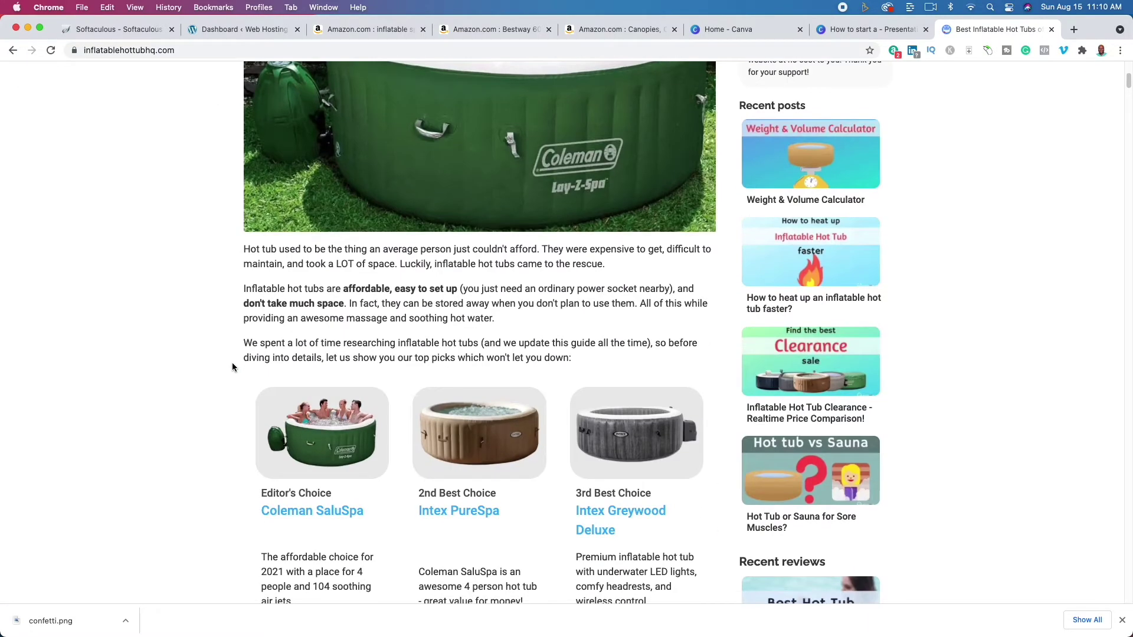
scroll(233, 367, "down", 7)
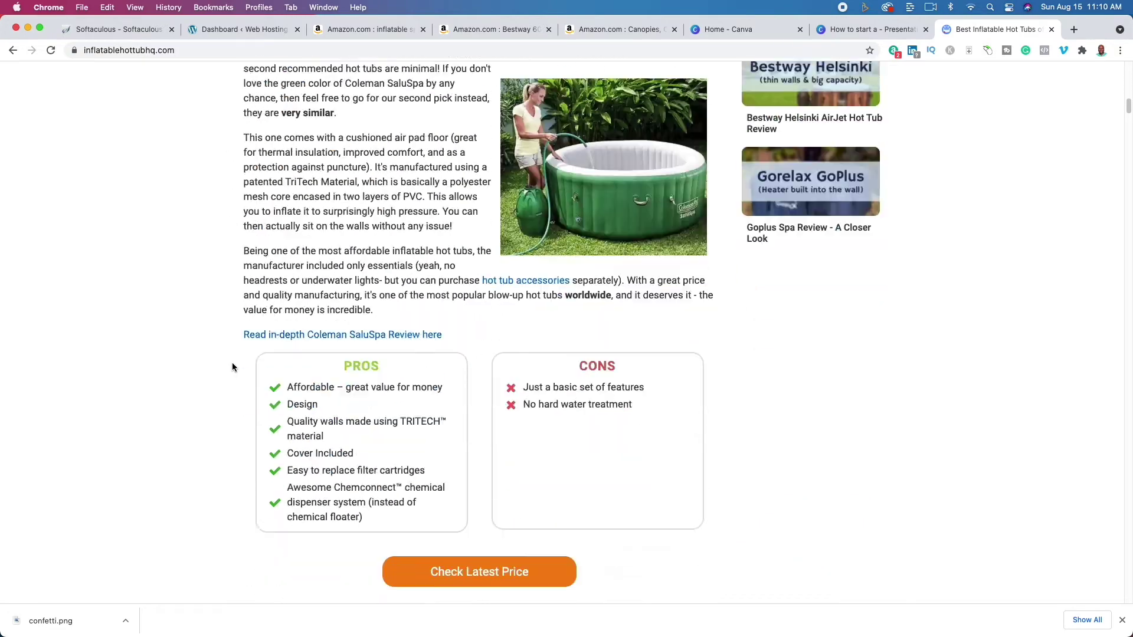
scroll(232, 367, "up", 18)
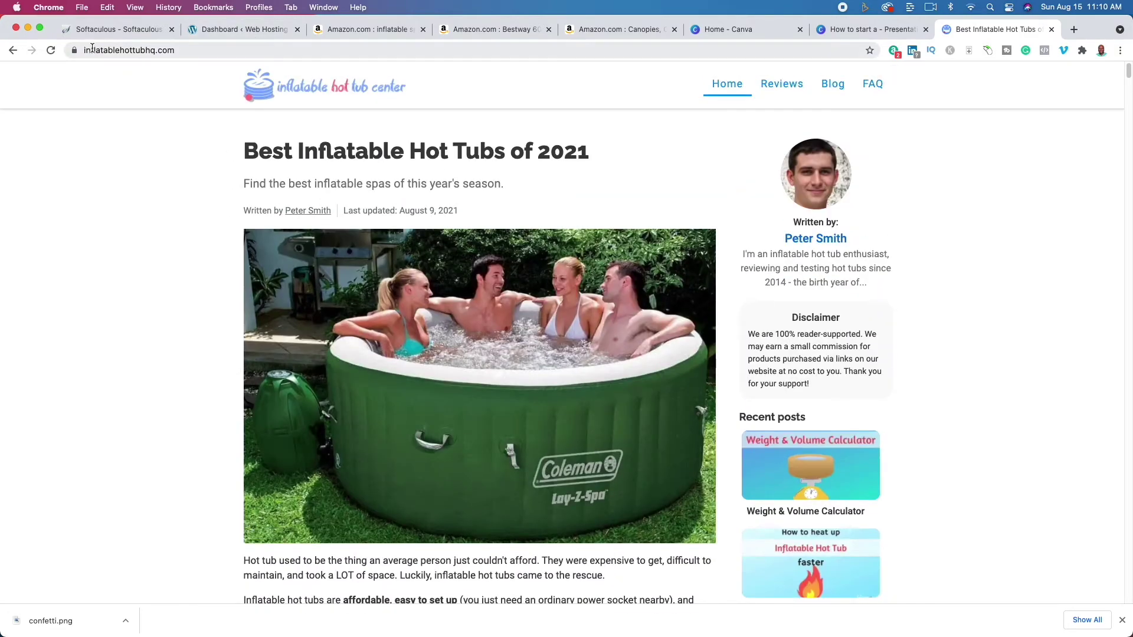
left_click_drag(84, 52, 152, 51)
left_click(139, 254)
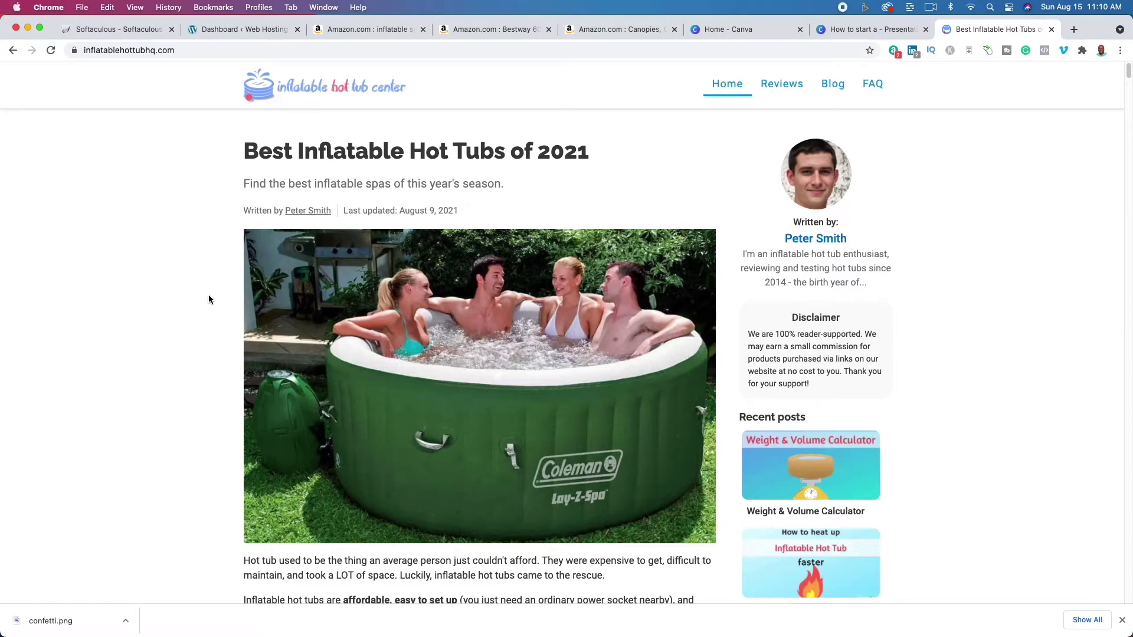
scroll(785, 269, "down", 15)
scroll(787, 271, "down", 20)
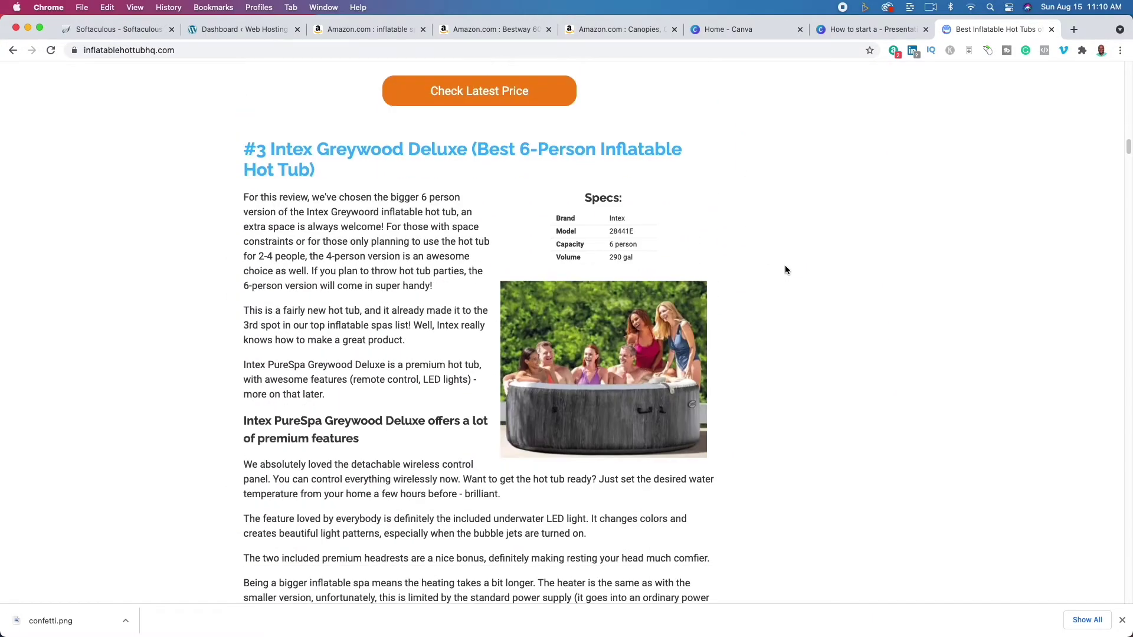
scroll(784, 270, "down", 10)
scroll(785, 269, "up", 20)
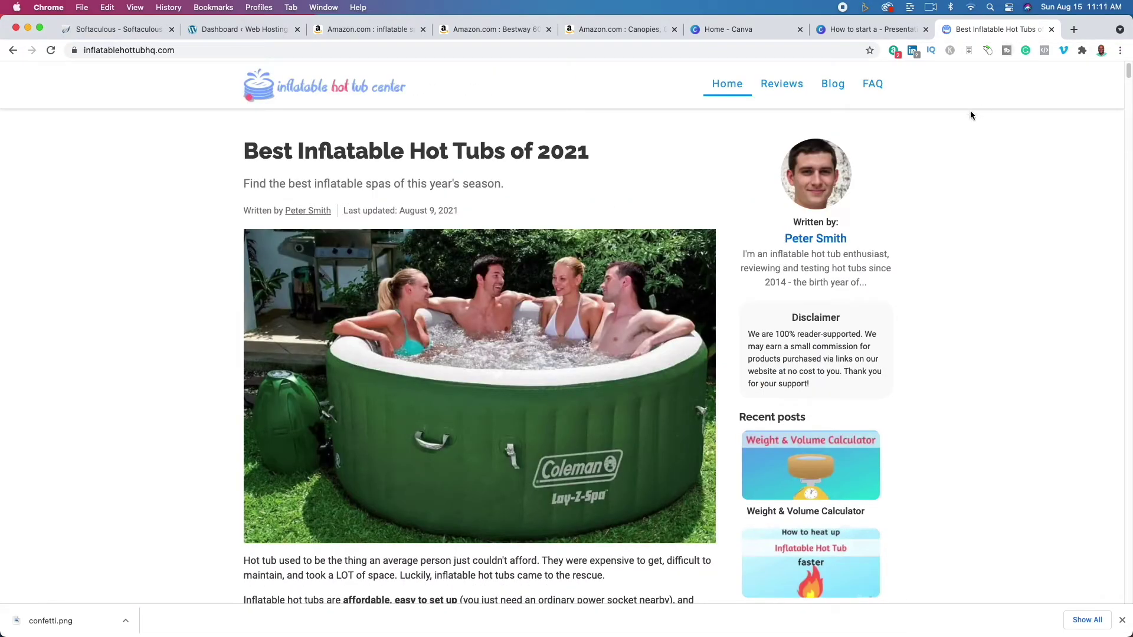
Step: Switch to the "How to start a" presentation in Canva and review the platform and domain name item on the Steps slide
left_click(833, 31)
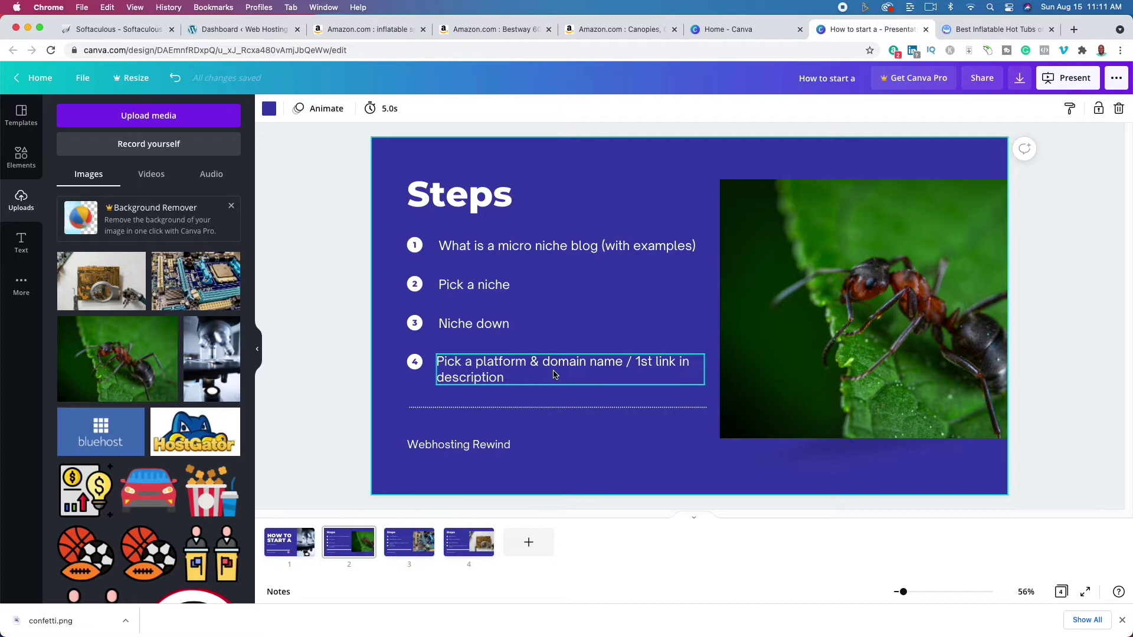
left_click(595, 336)
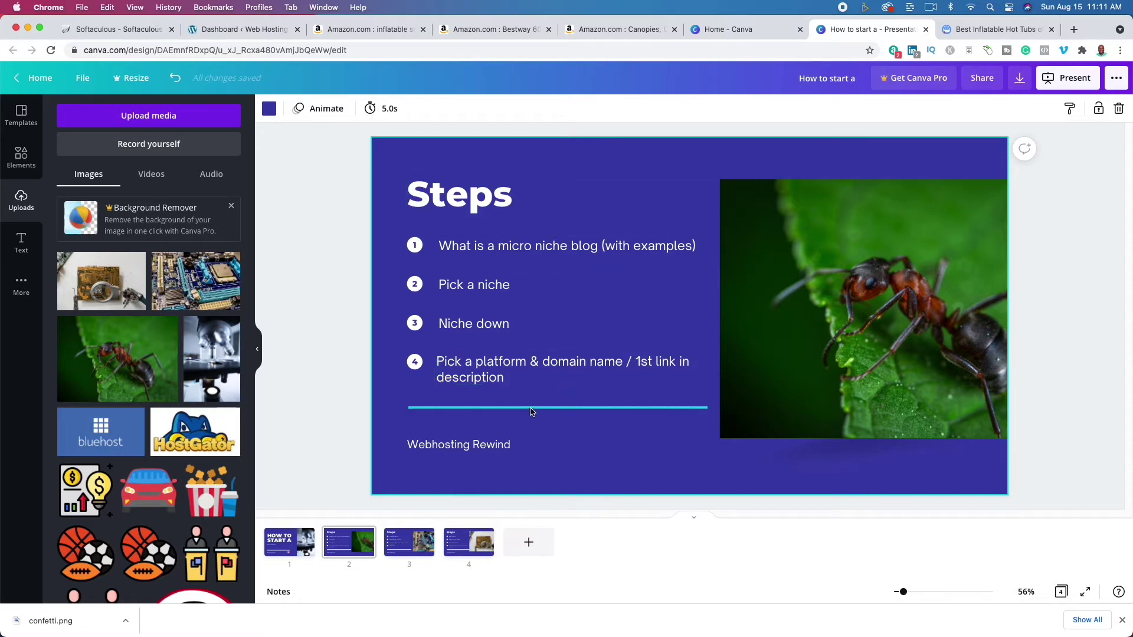
mouse_move(361, 558)
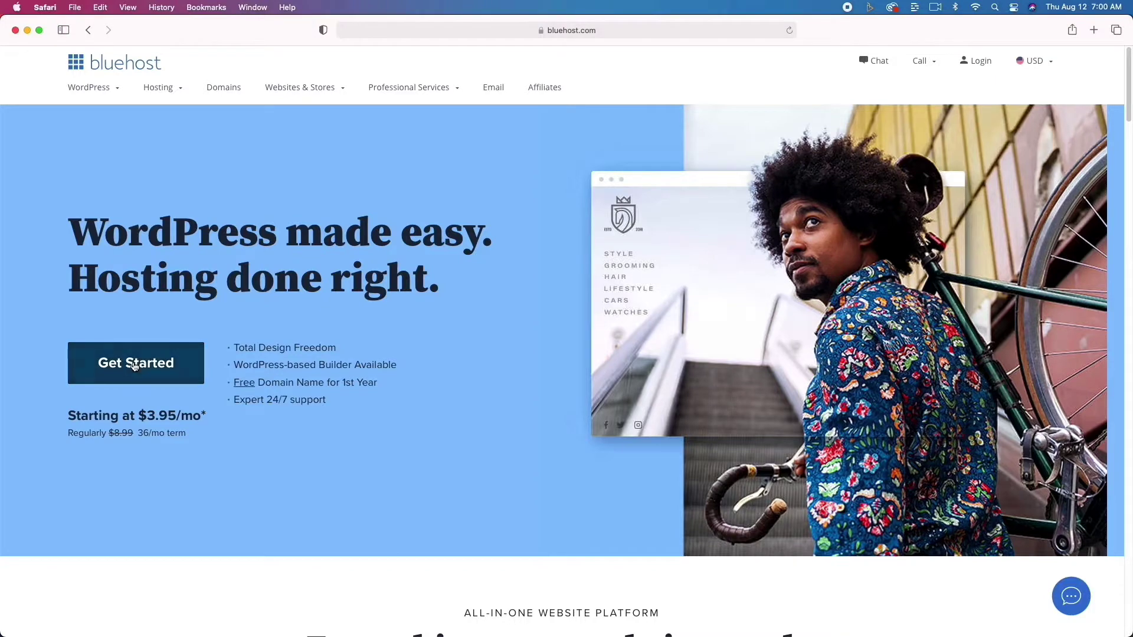
Step: Start the Bluehost signup, compare the shared hosting plans and select the Basic plan with the 36-month term
left_click(134, 364)
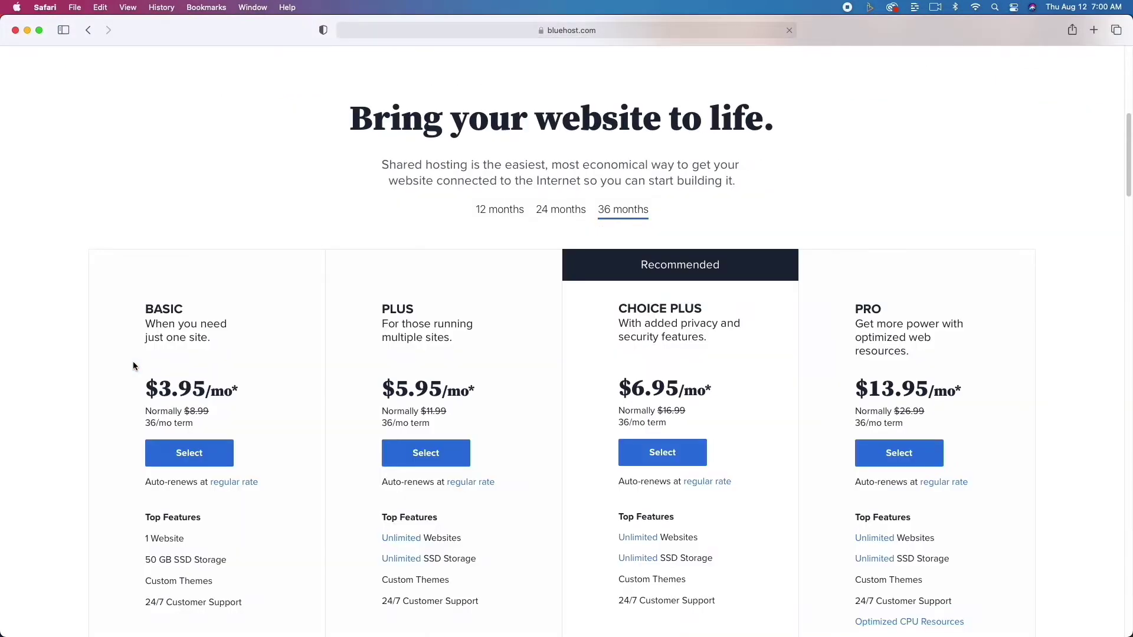
scroll(133, 365, "down", 5)
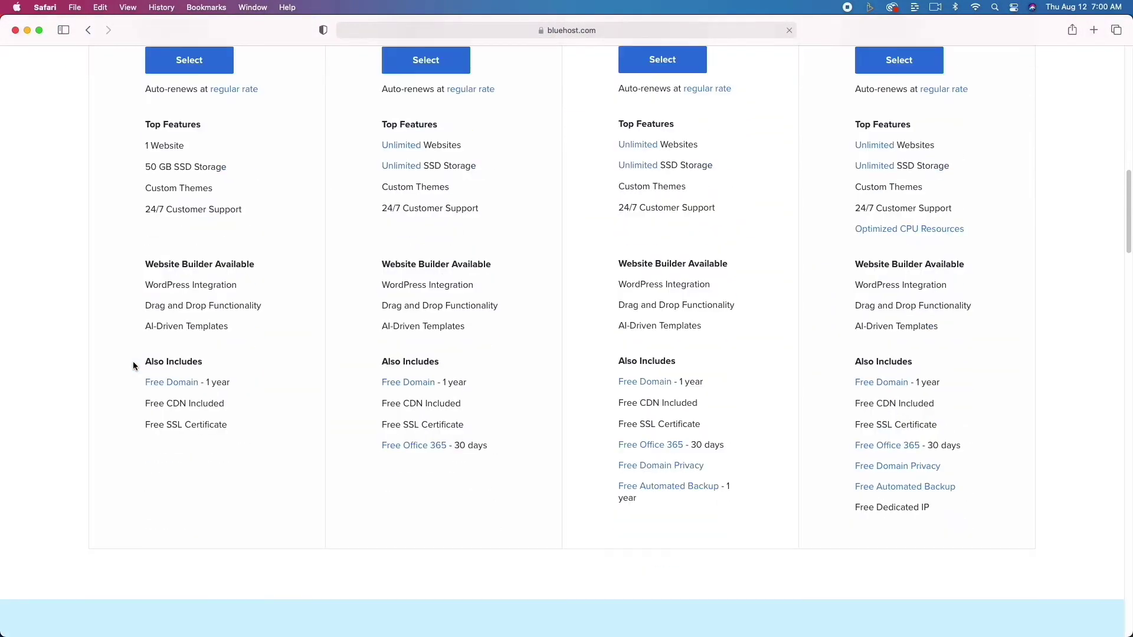
scroll(133, 366, "up", 3)
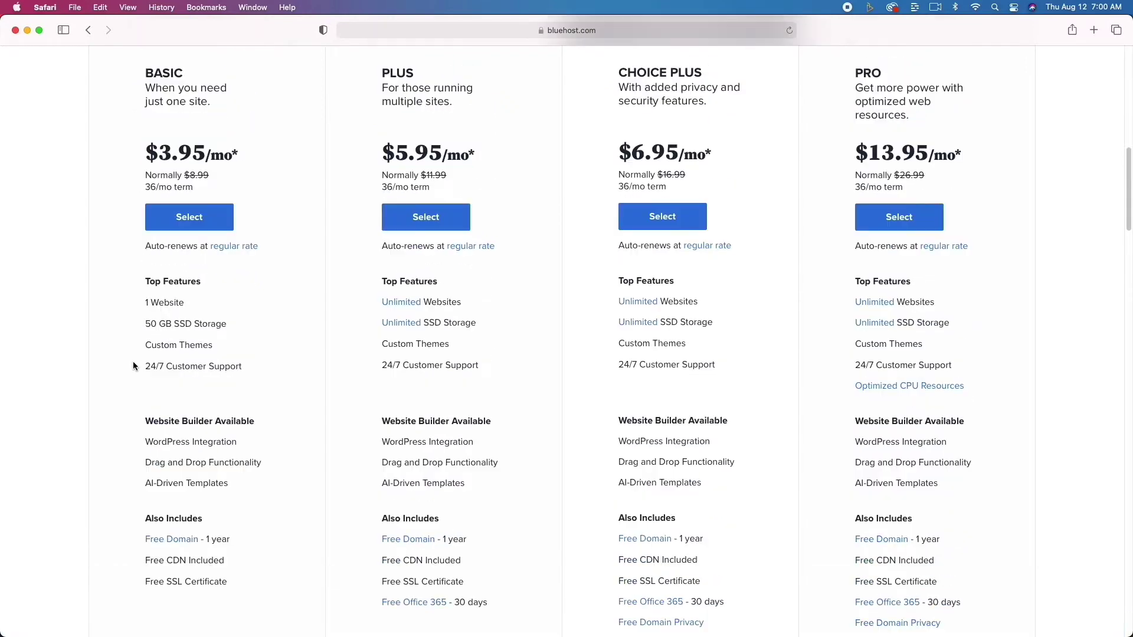
scroll(132, 366, "up", 2)
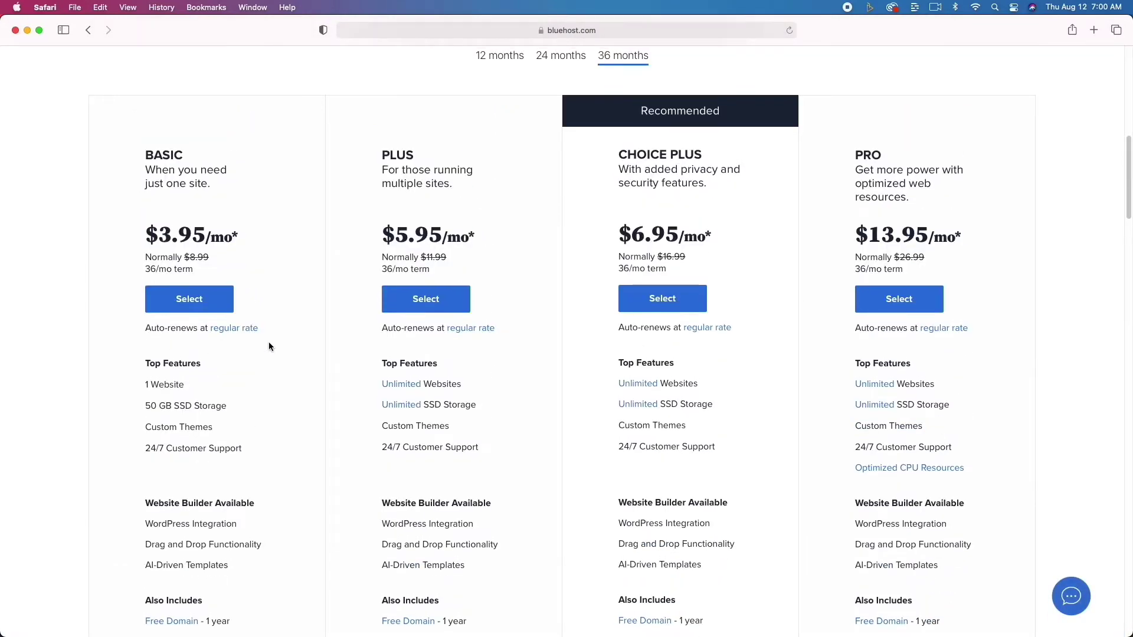
left_click(213, 296)
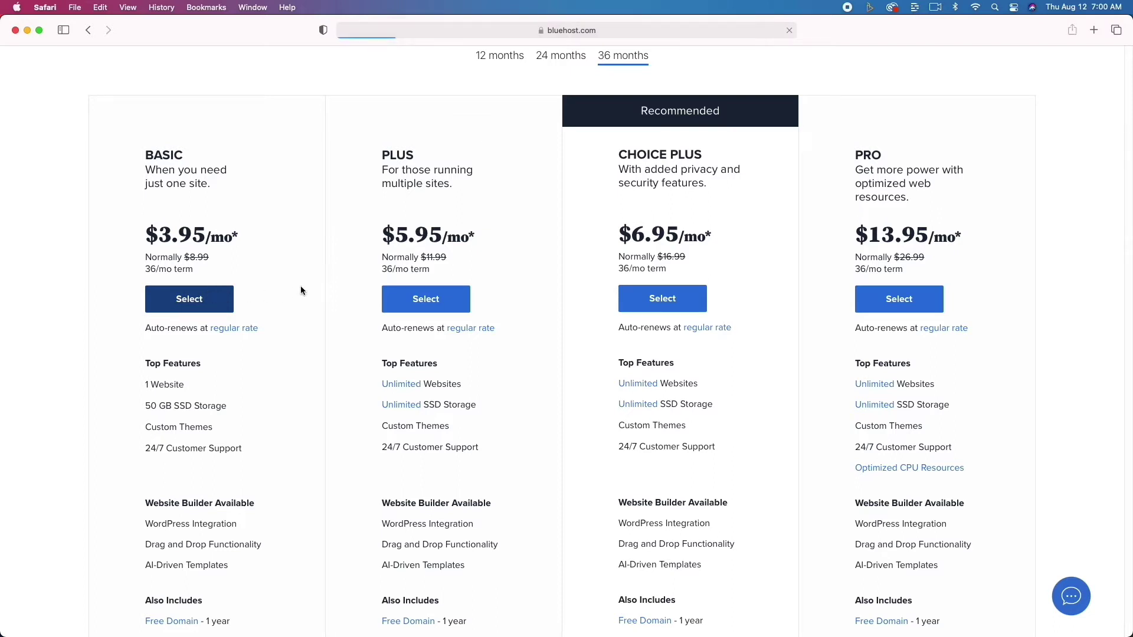
Step: Enter webhostingreview with the .com extension as the new domain and check its availability
left_click(389, 299)
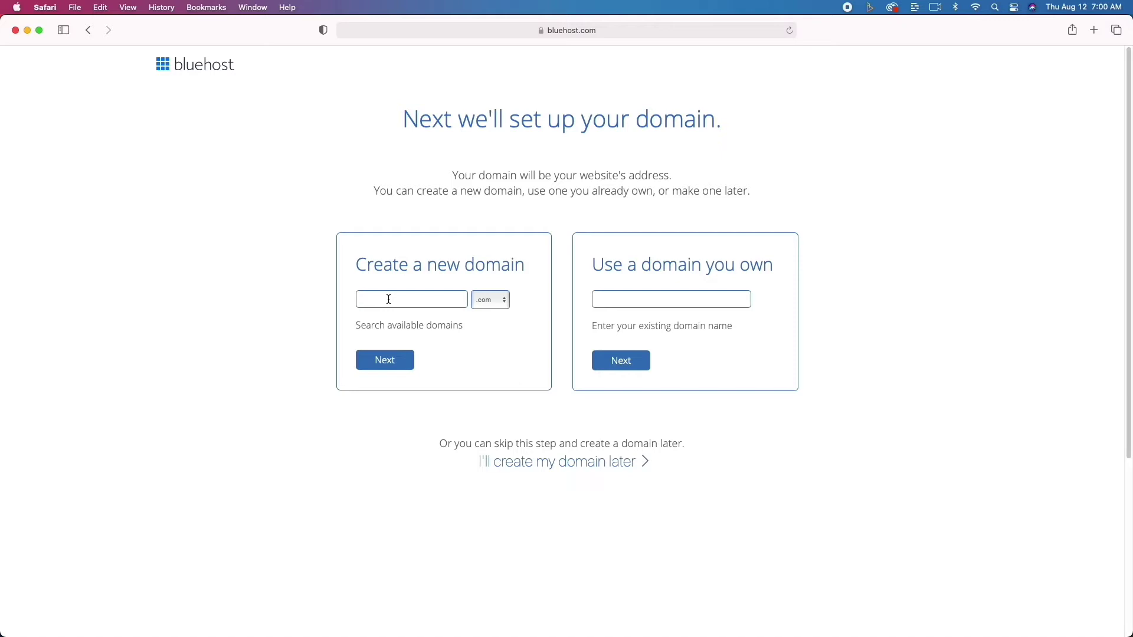
type("webhostingreview")
left_click(385, 360)
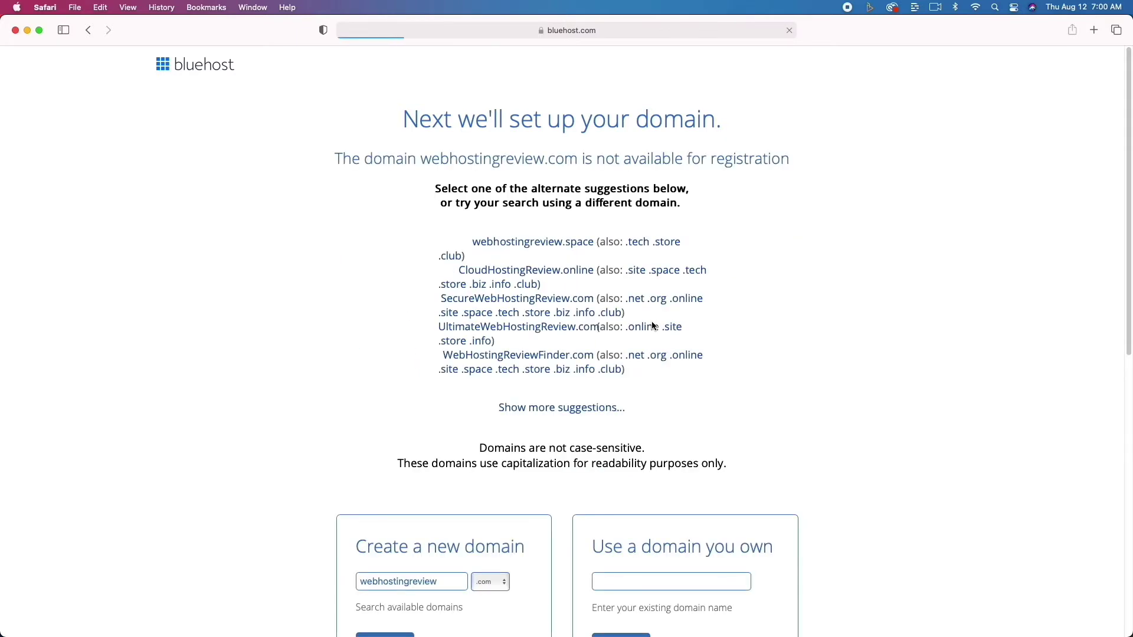
Step: Change the new domain name to webhostingrewinds and submit it with the .com extension
scroll(580, 281, "down", 5)
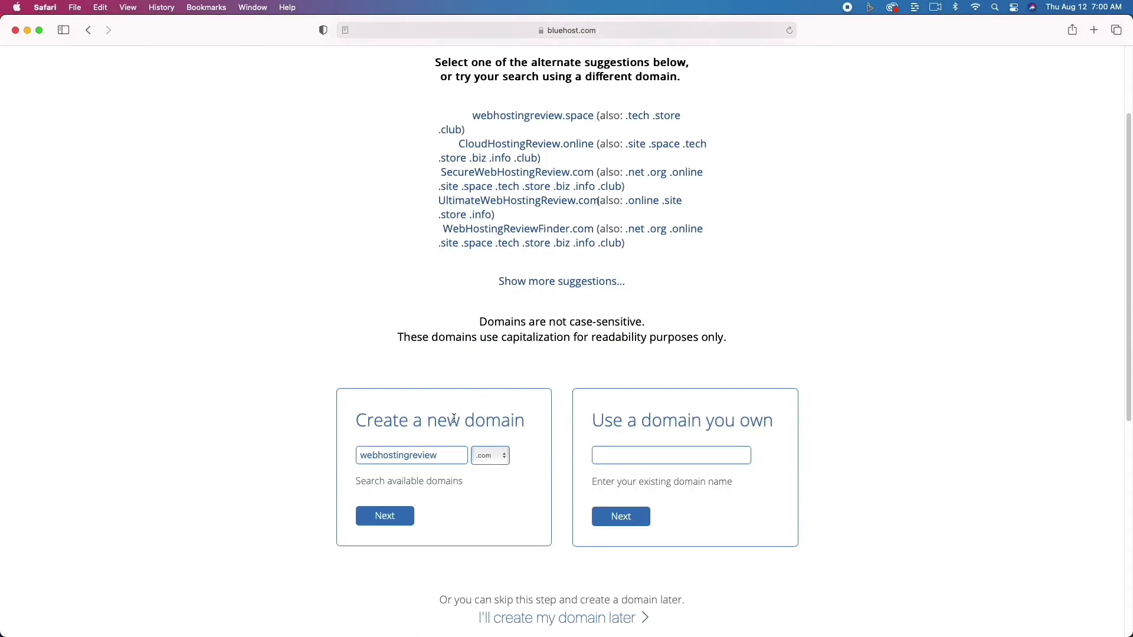
left_click_drag(416, 459, 455, 459)
type("winds")
left_click(392, 514)
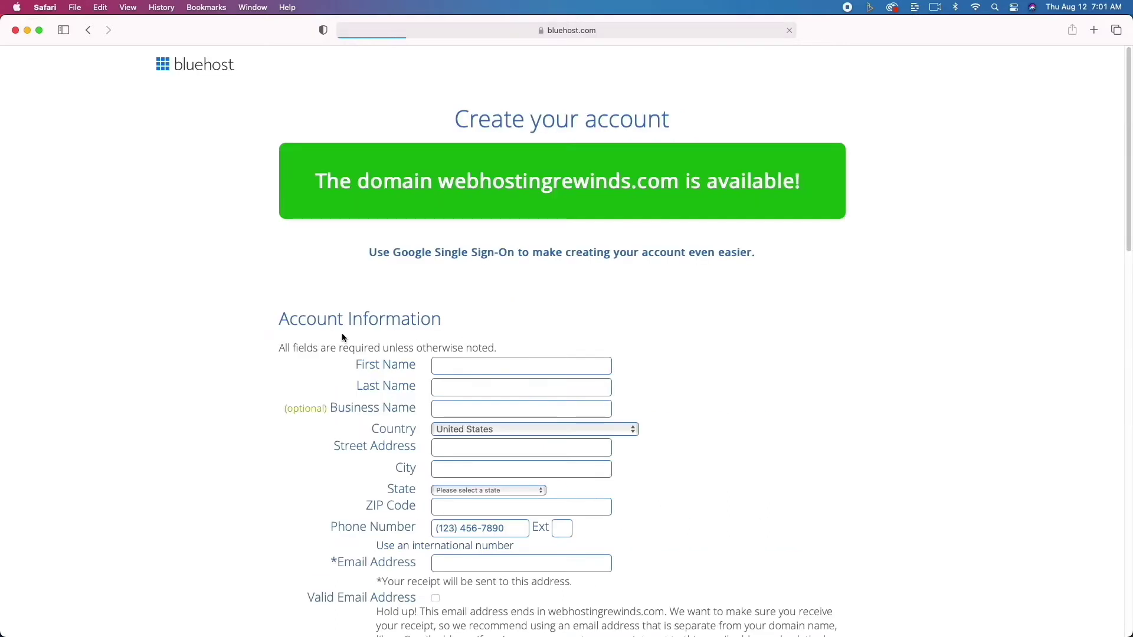
Step: Examine the account creation form, covering account information, the package plan, package extras, payment fields and renewal terms
scroll(261, 339, "down", 2)
scroll(261, 339, "down", 4)
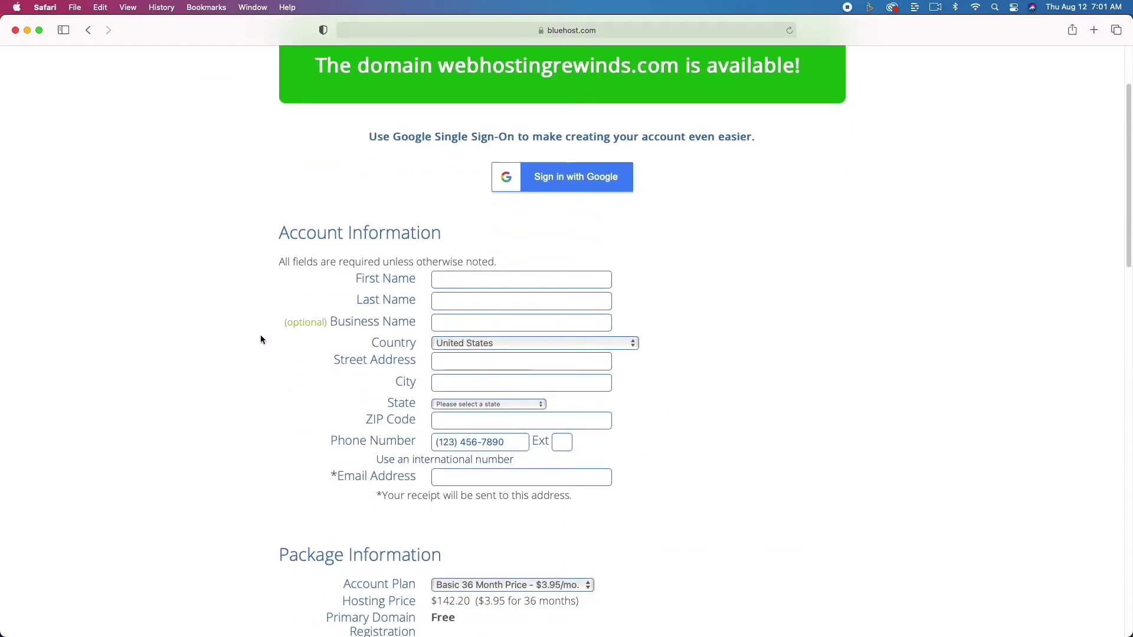
scroll(261, 339, "down", 1)
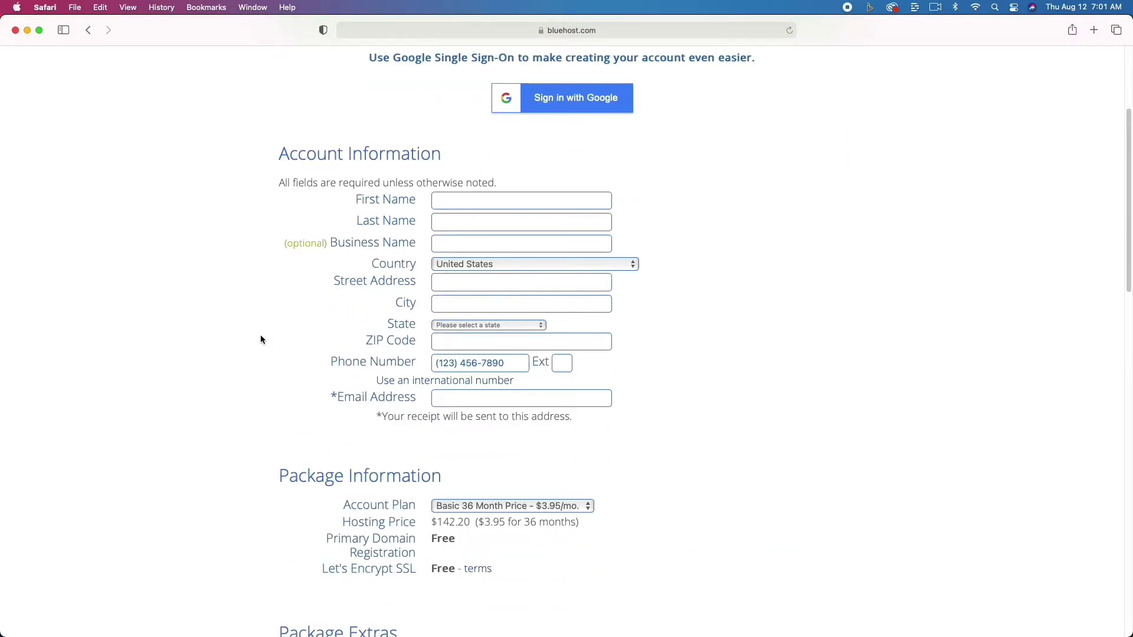
scroll(261, 339, "down", 7)
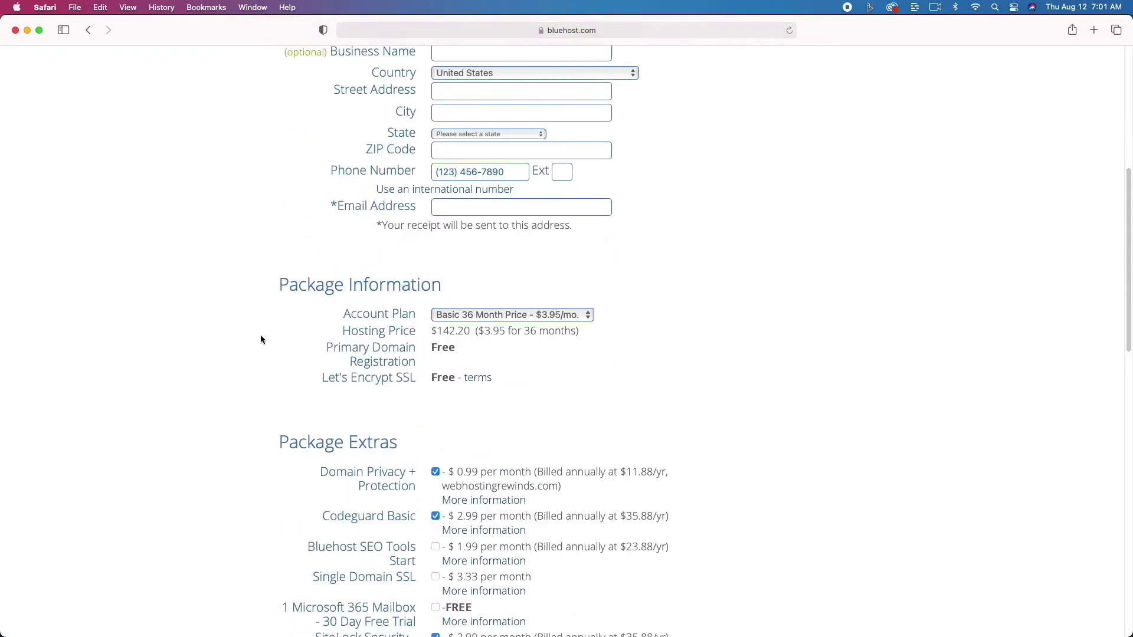
scroll(261, 339, "down", 8)
scroll(262, 339, "up", 18)
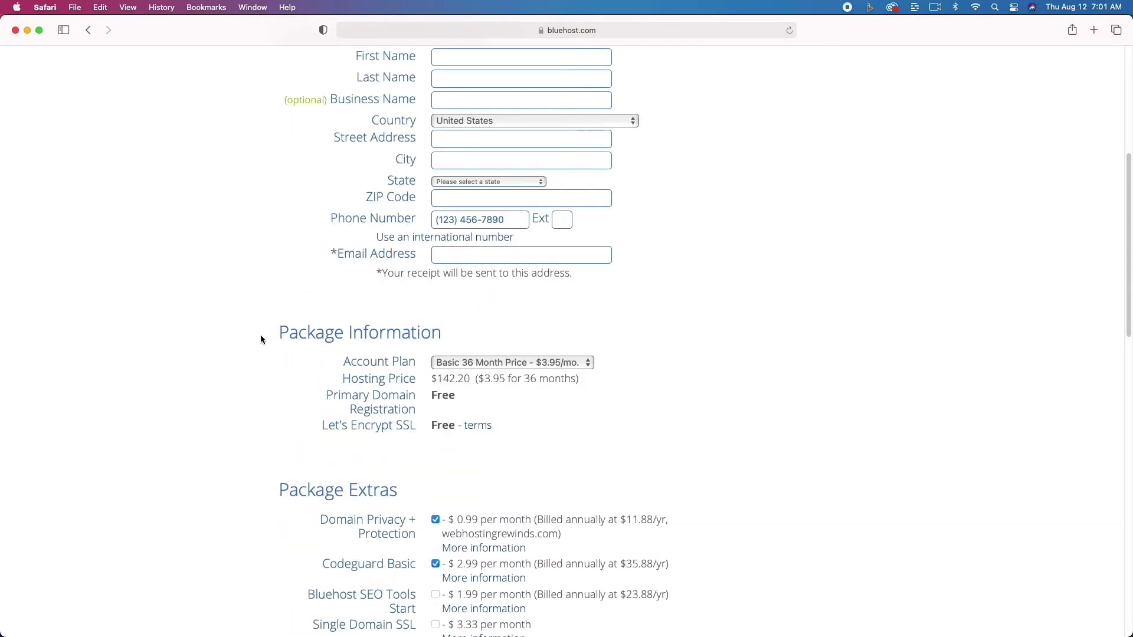
scroll(261, 339, "down", 5)
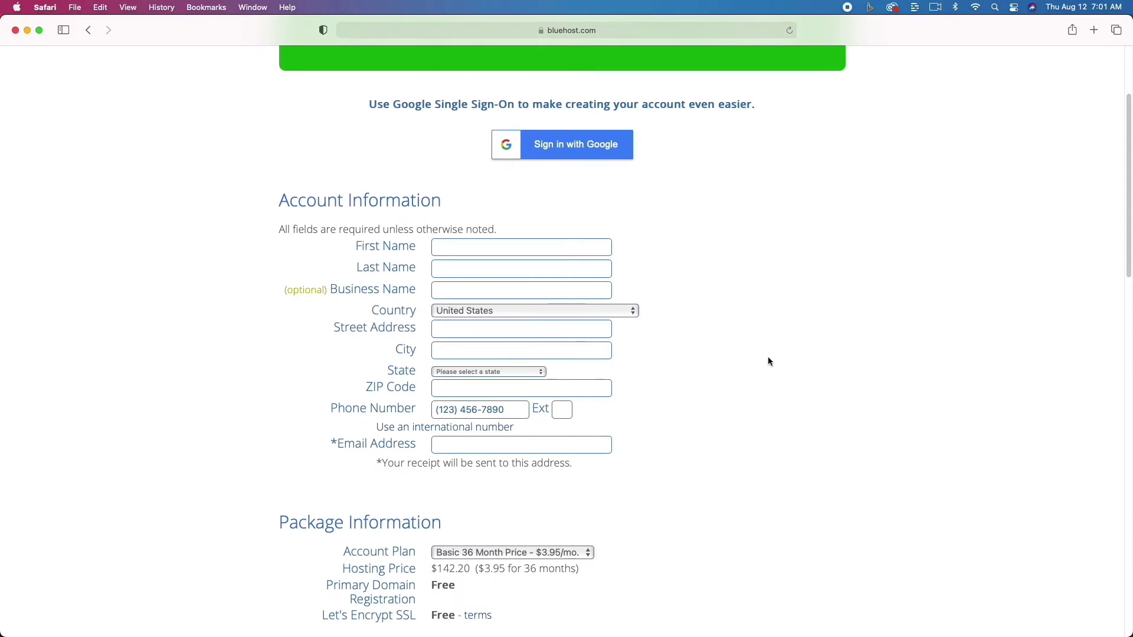
scroll(678, 408, "down", 10)
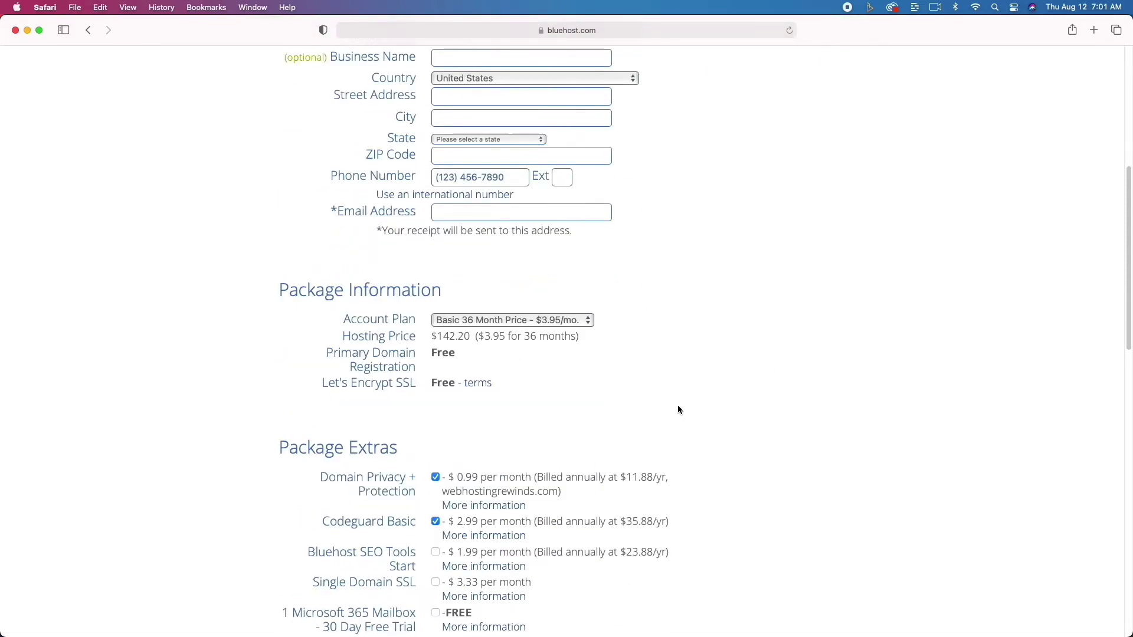
scroll(677, 409, "down", 5)
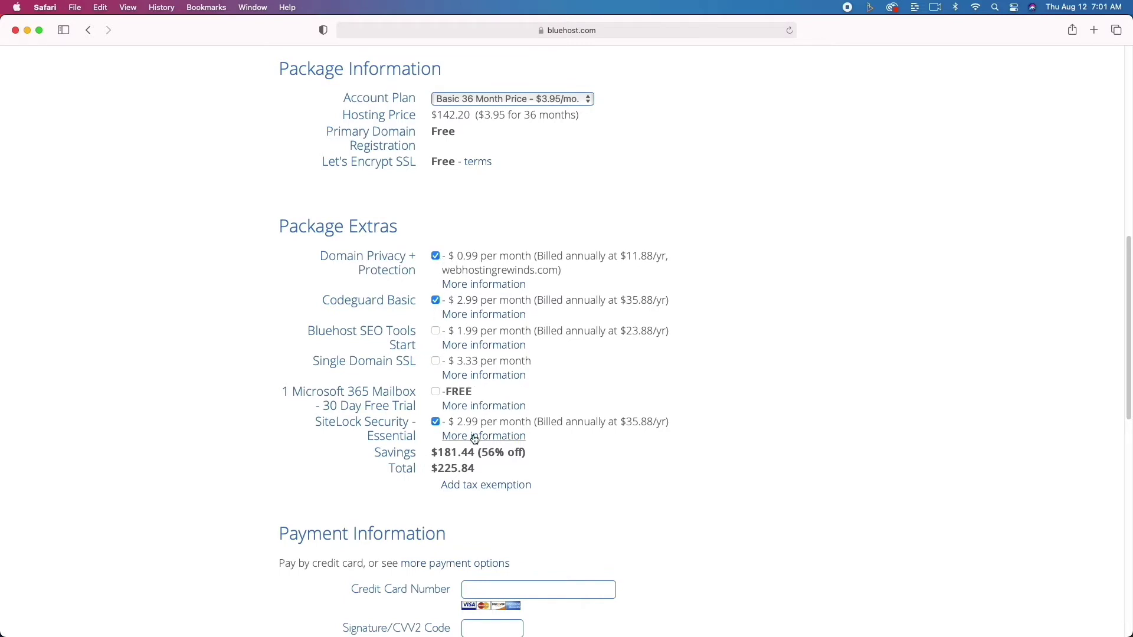
scroll(504, 518, "down", 6)
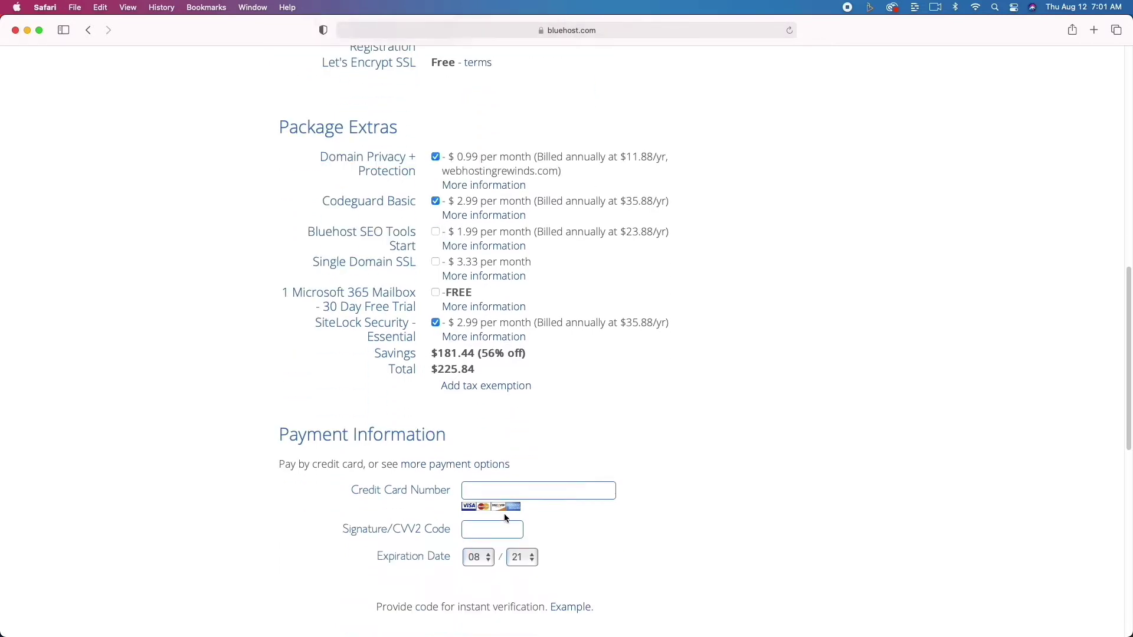
scroll(504, 517, "down", 6)
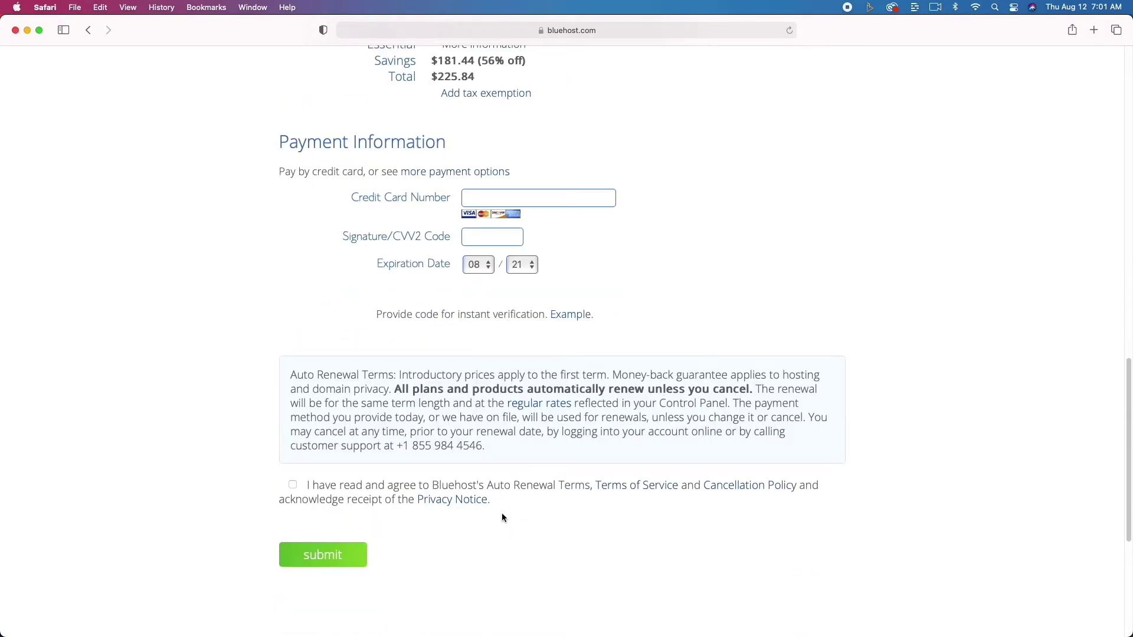
scroll(501, 518, "up", 20)
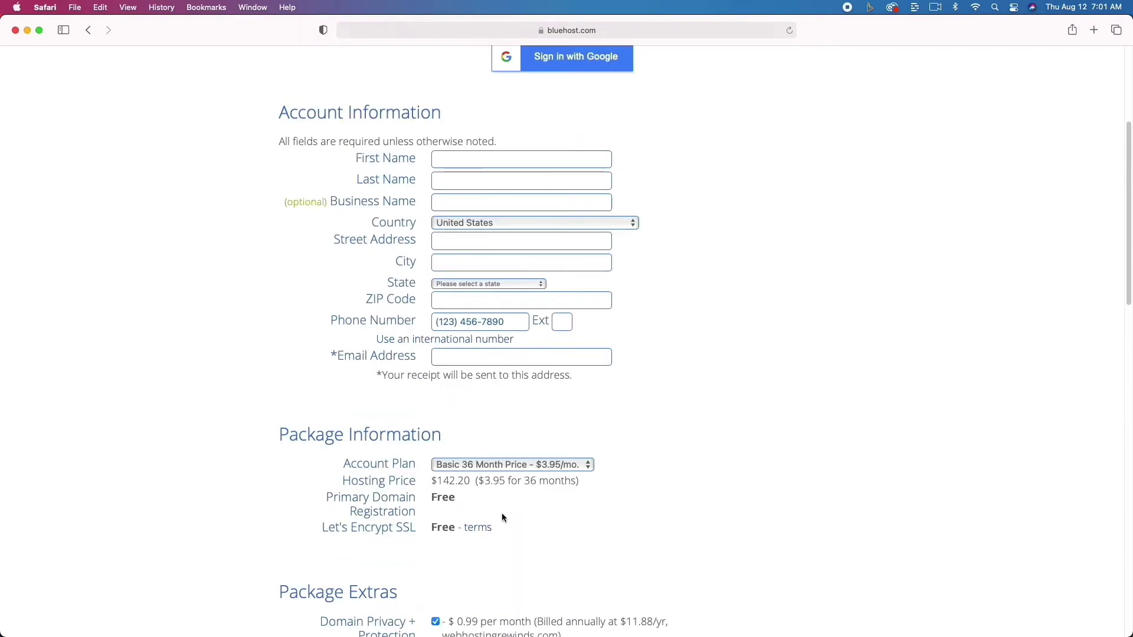
scroll(501, 517, "up", 6)
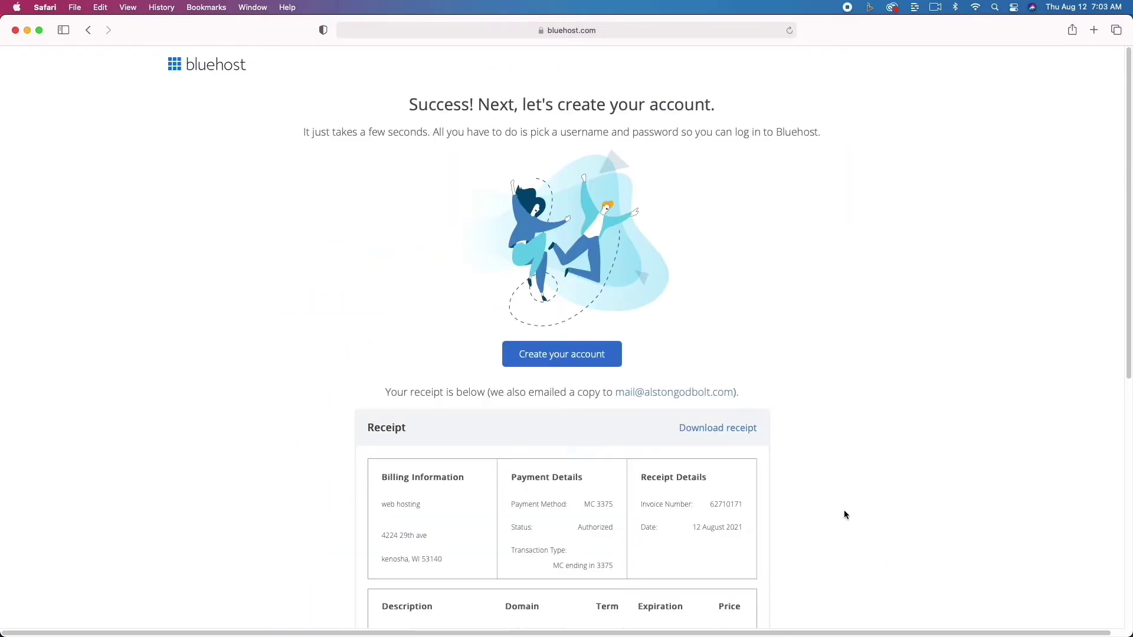
Step: Create the Bluehost account for webhostingrewinds.com by entering and retyping a new account password and agreeing to the privacy policy and terms
left_click(587, 353)
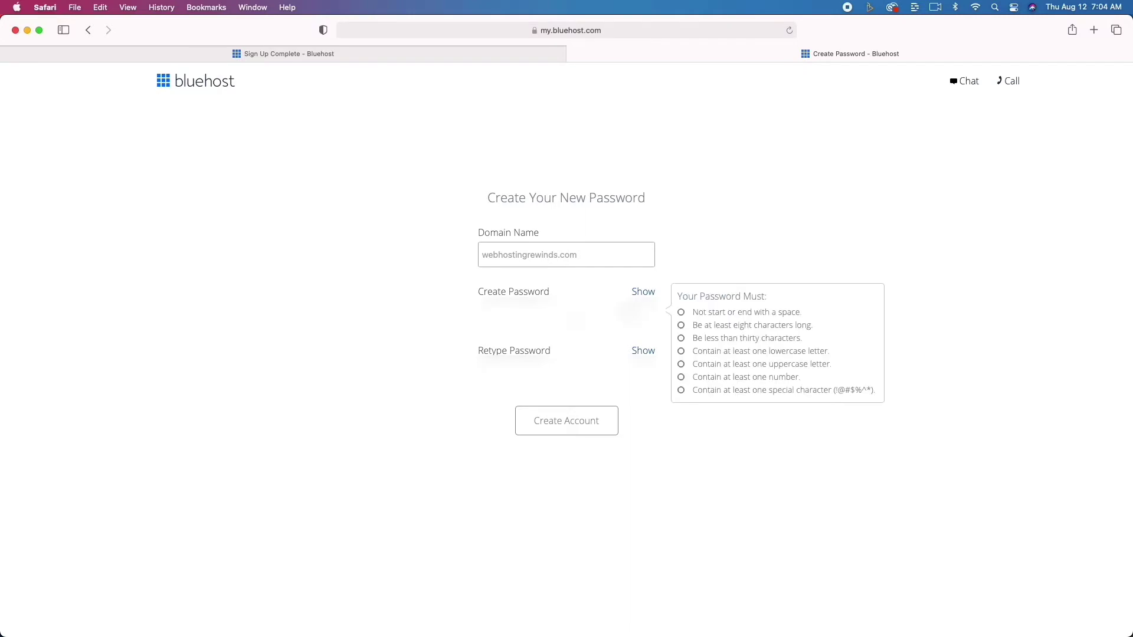
type("••••••••")
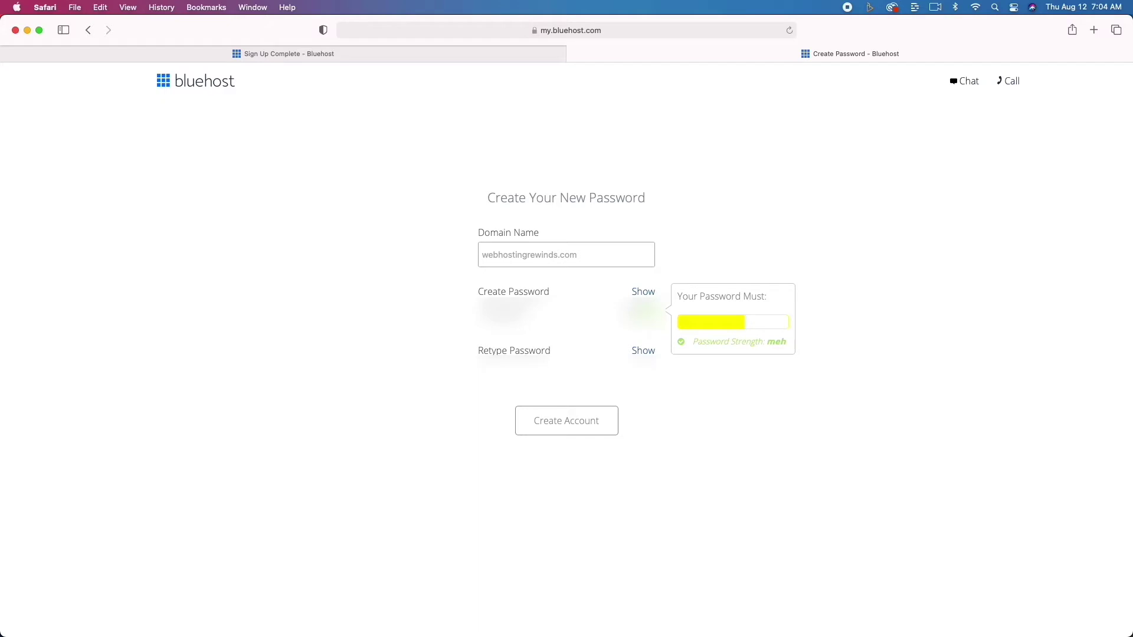
key("Tab")
type("••••••")
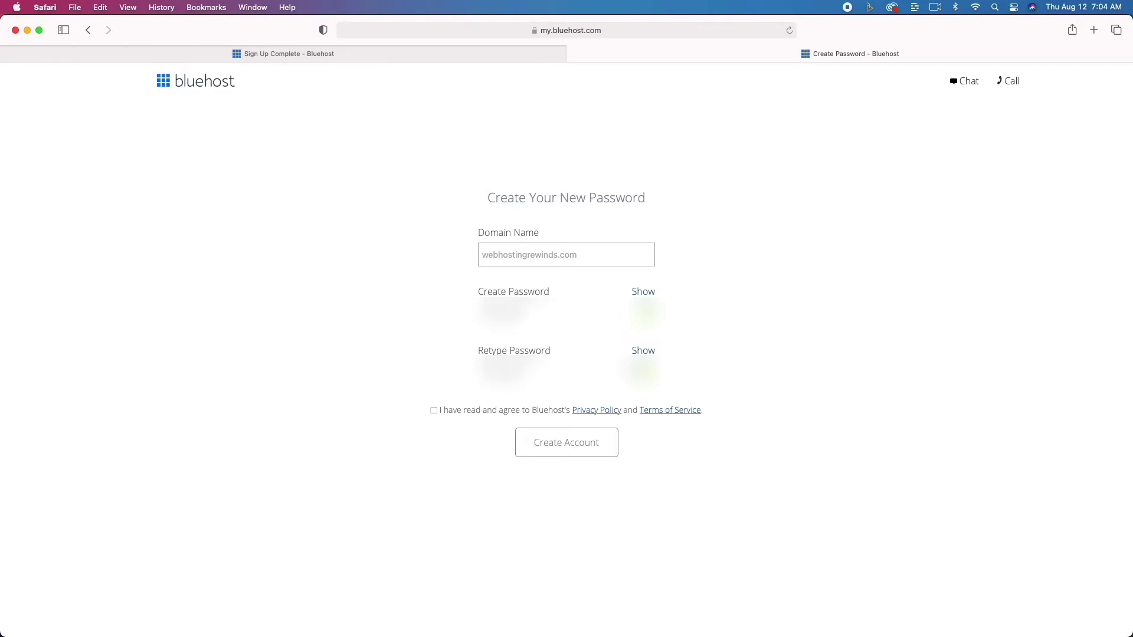
left_click(433, 410)
left_click(567, 447)
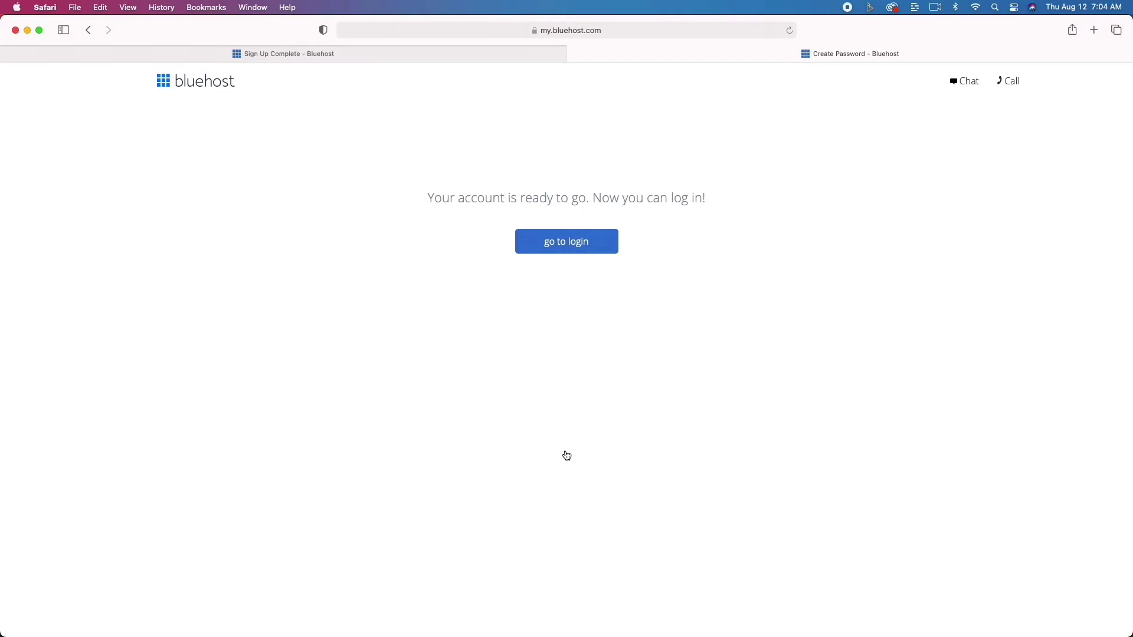
Step: Log in to the new hosting account with the account password, declining to save the password in the browser
left_click(570, 244)
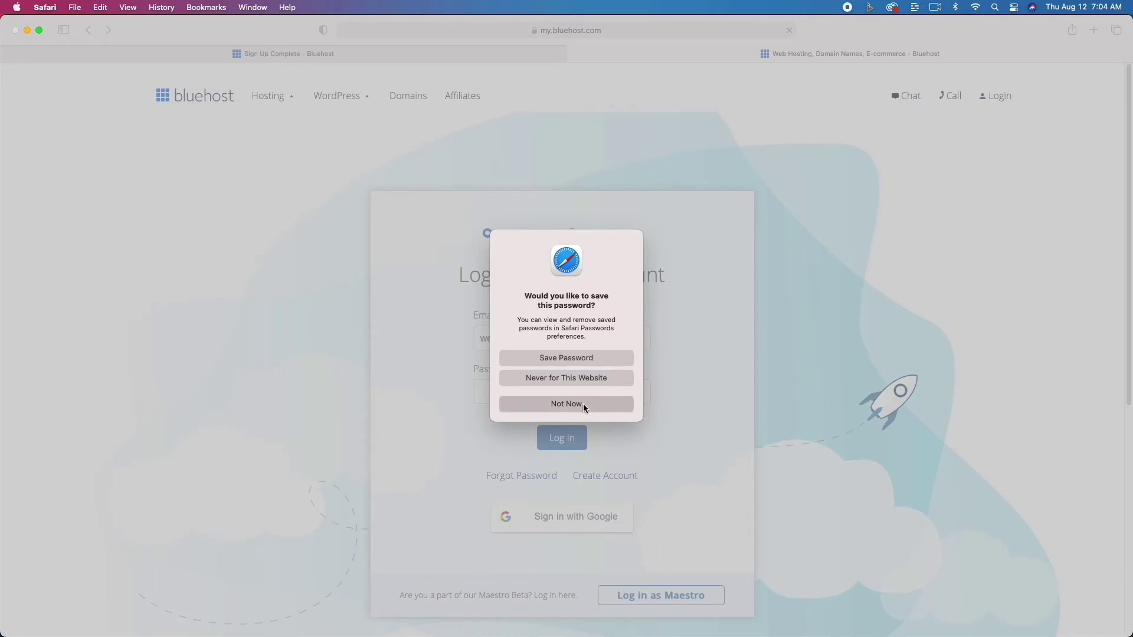
left_click(583, 403)
left_click(577, 390)
type("********")
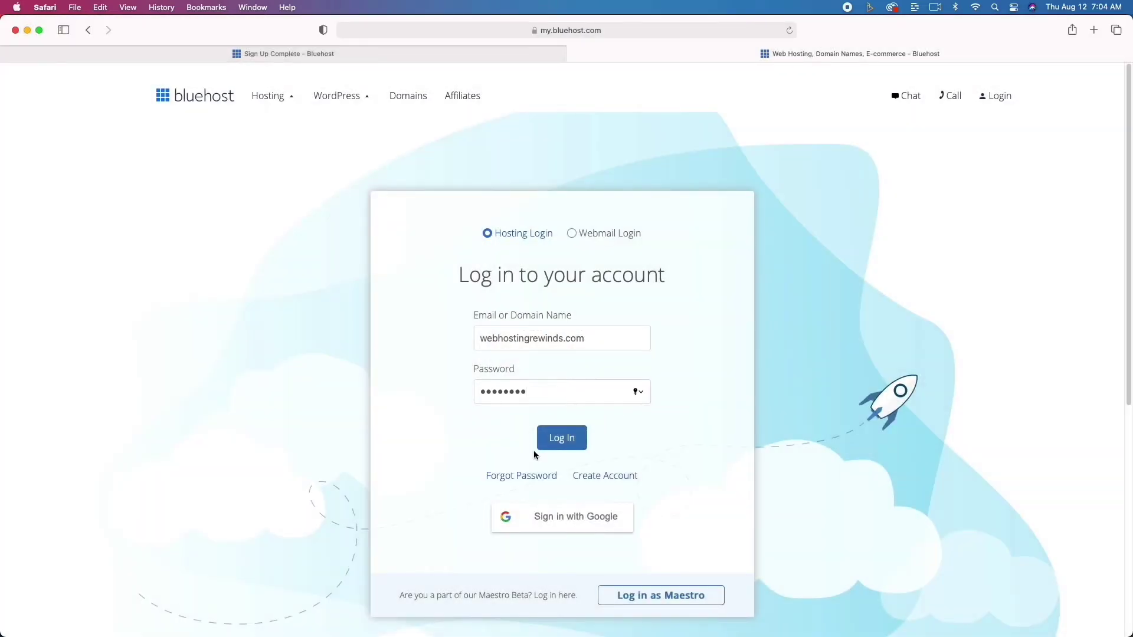
left_click(570, 442)
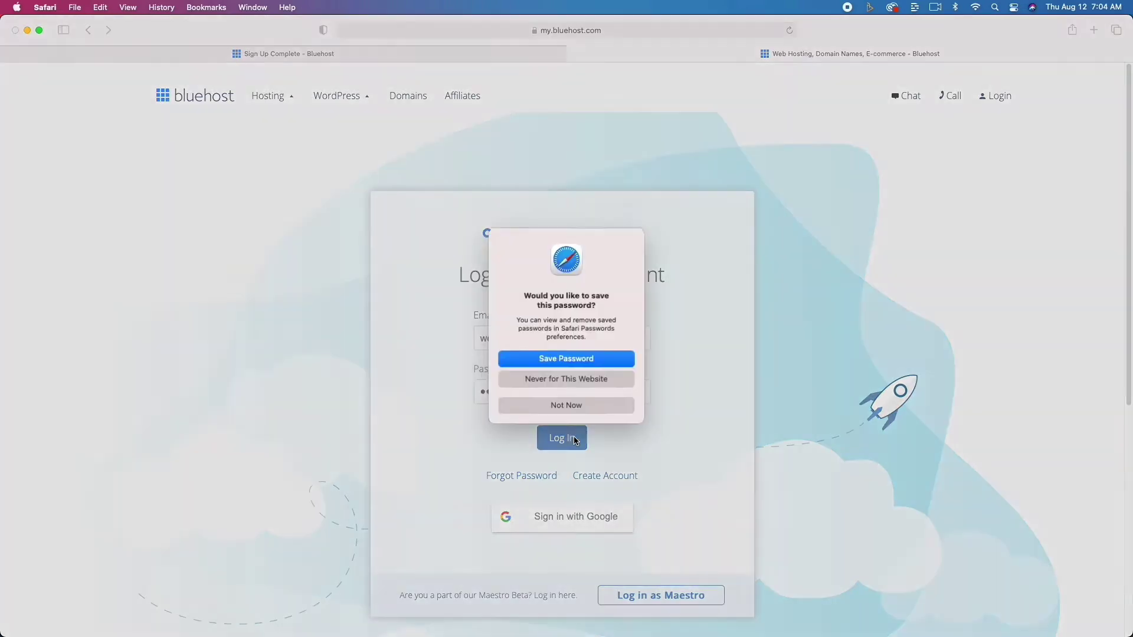
left_click(592, 403)
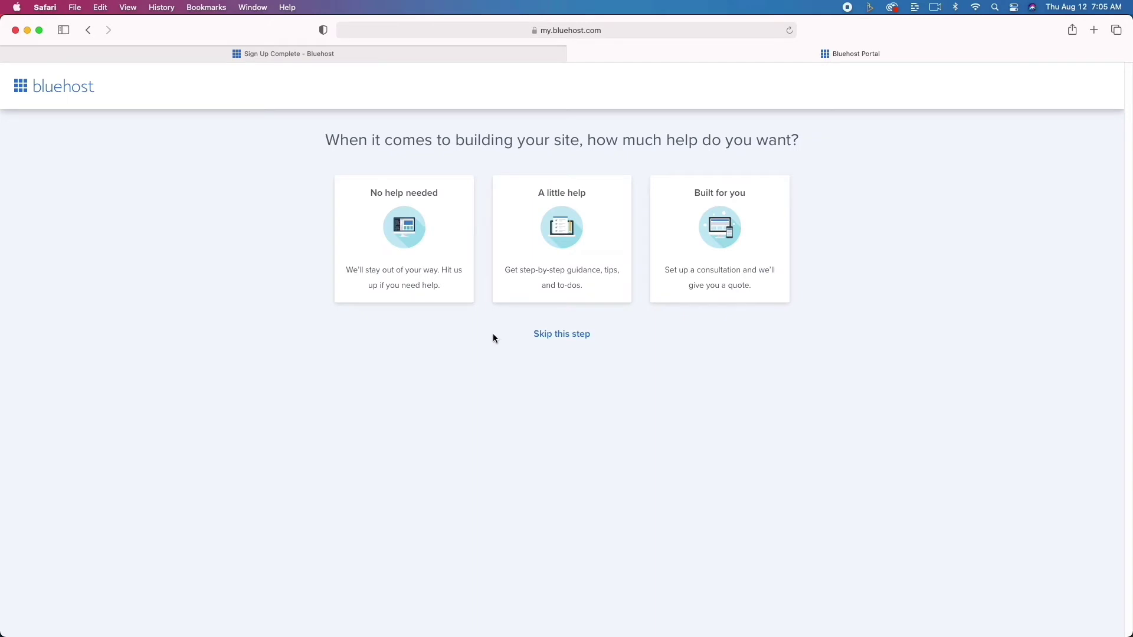
Step: Choose No help needed for building the site and skip the questions about site type and website-creation comfort
left_click(402, 237)
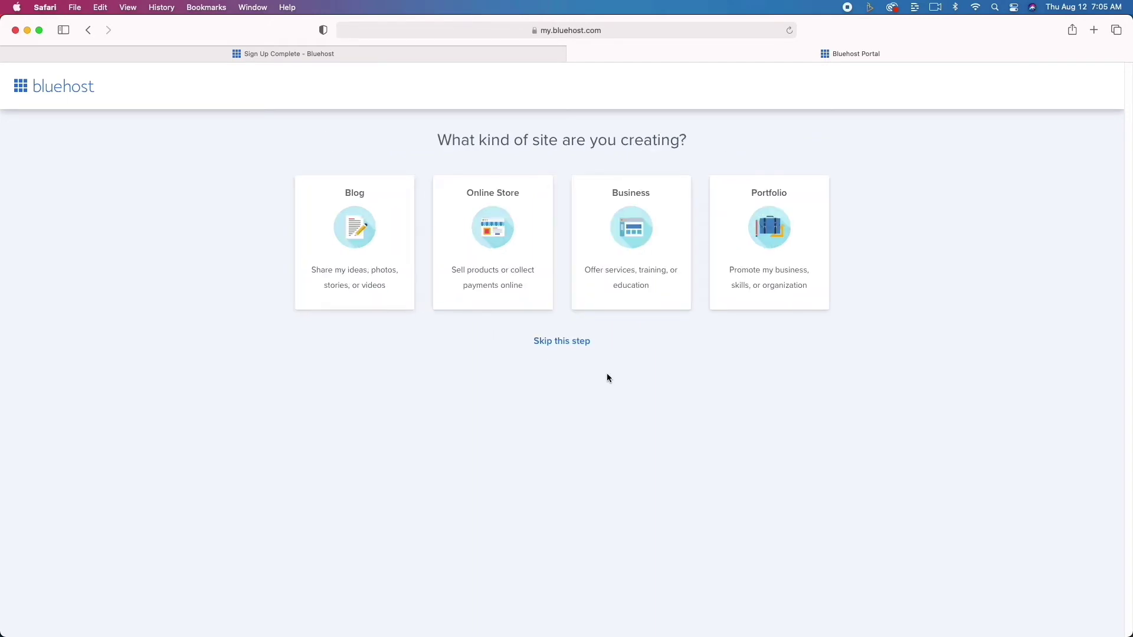
left_click(557, 341)
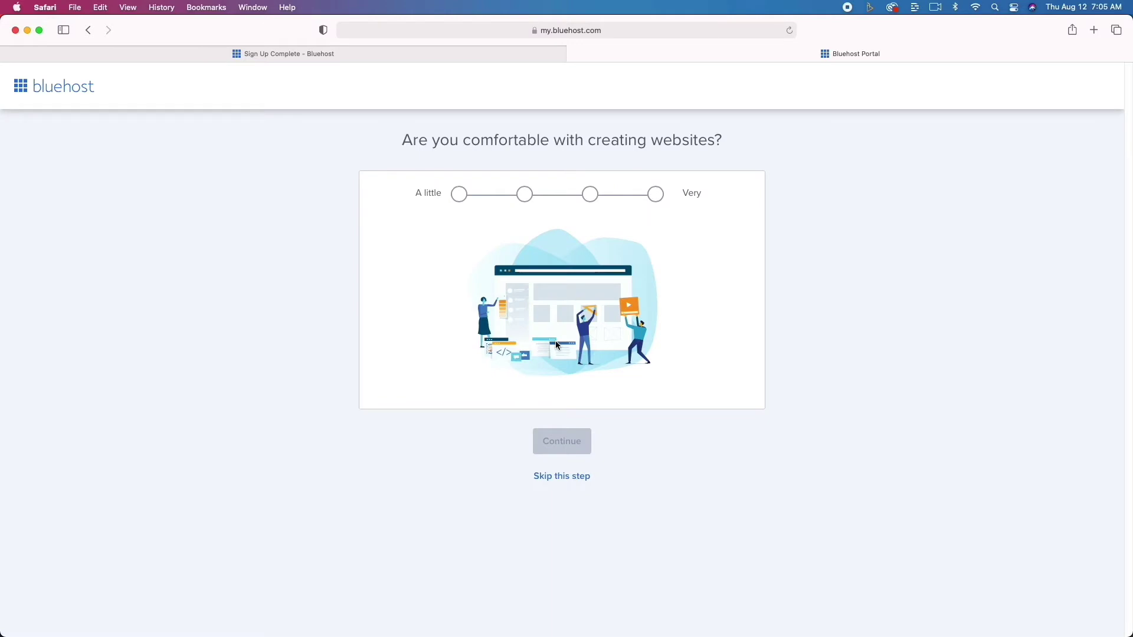
left_click(576, 477)
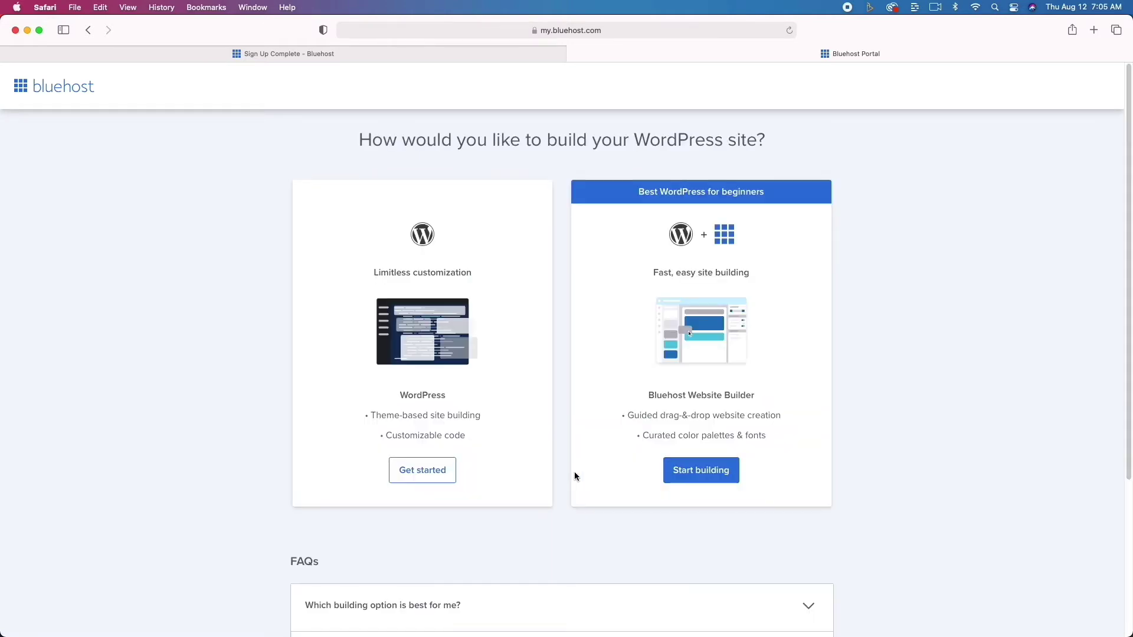
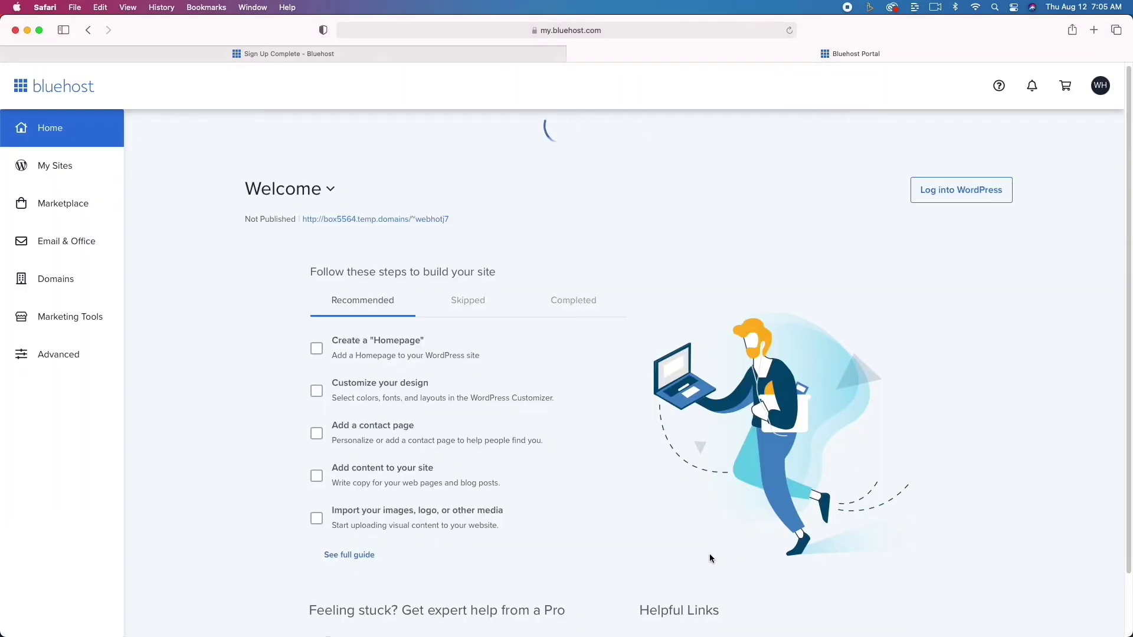
Step: Look over the site-building steps on the Bluehost home page and log into WordPress
scroll(709, 553, "down", 1)
scroll(709, 558, "down", 3)
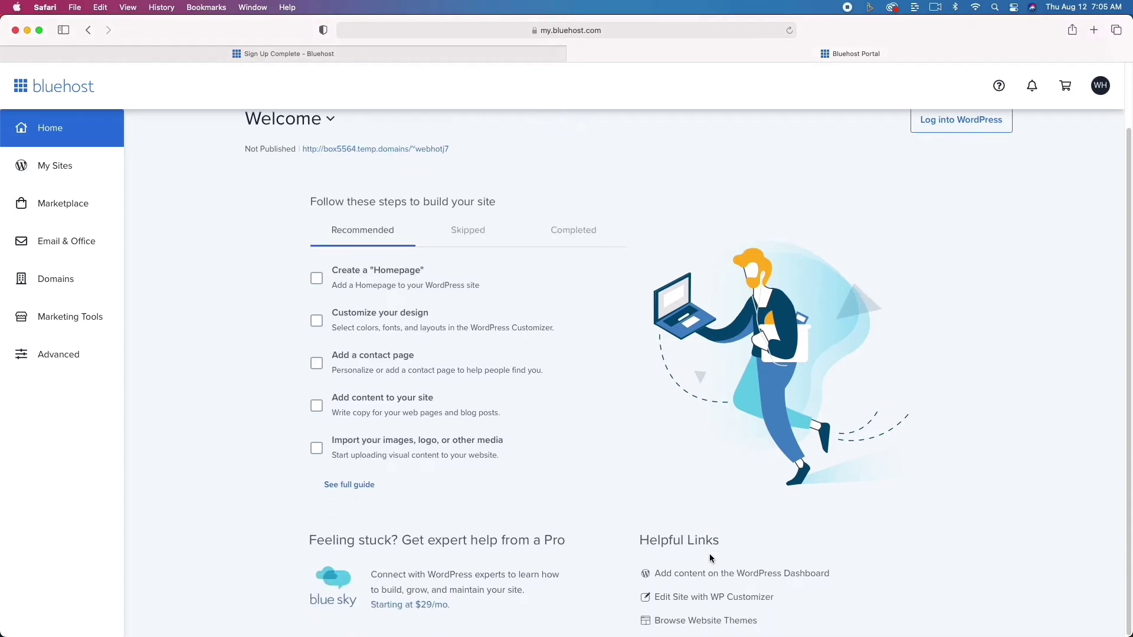
scroll(710, 558, "up", 4)
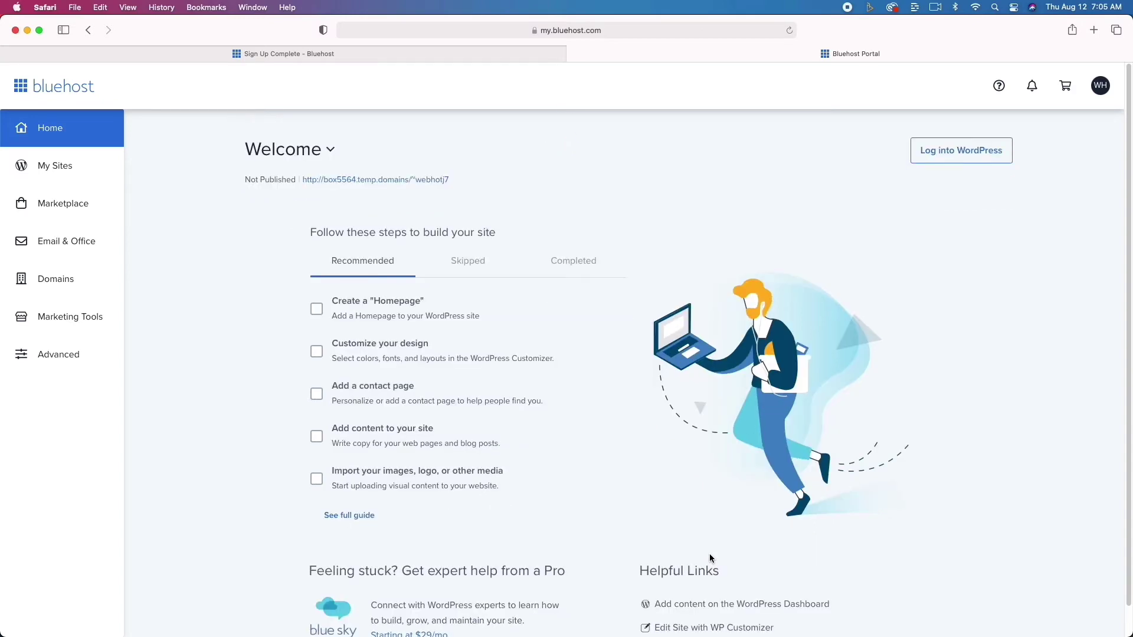
left_click(977, 151)
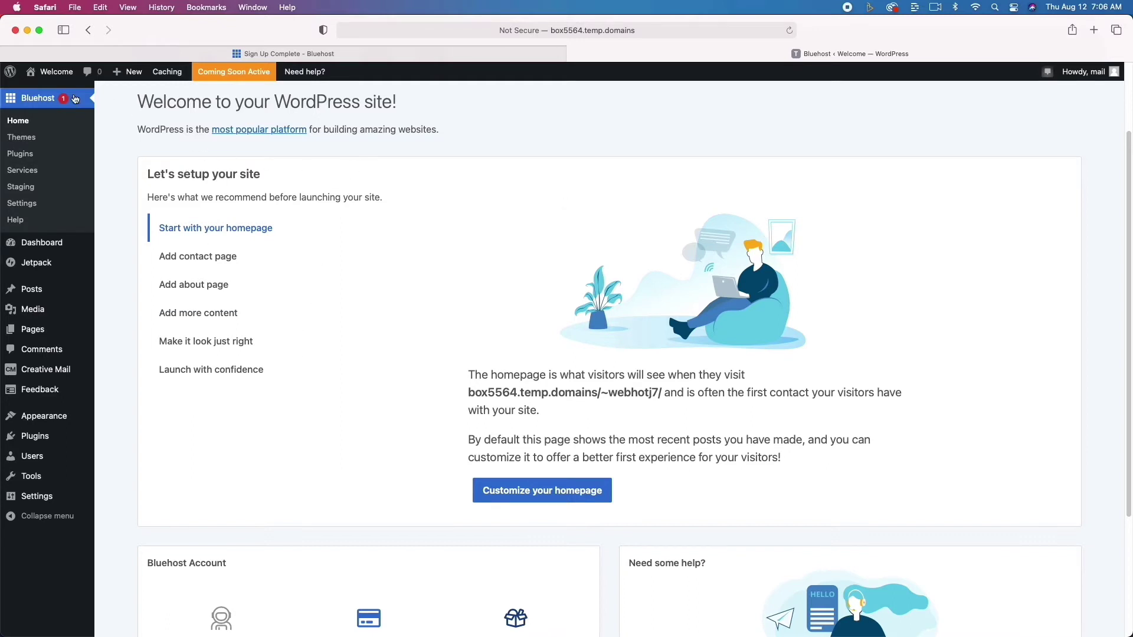
Step: View the site's front page, return to the WordPress admin area and open the Bluehost Staging page
left_click(51, 74)
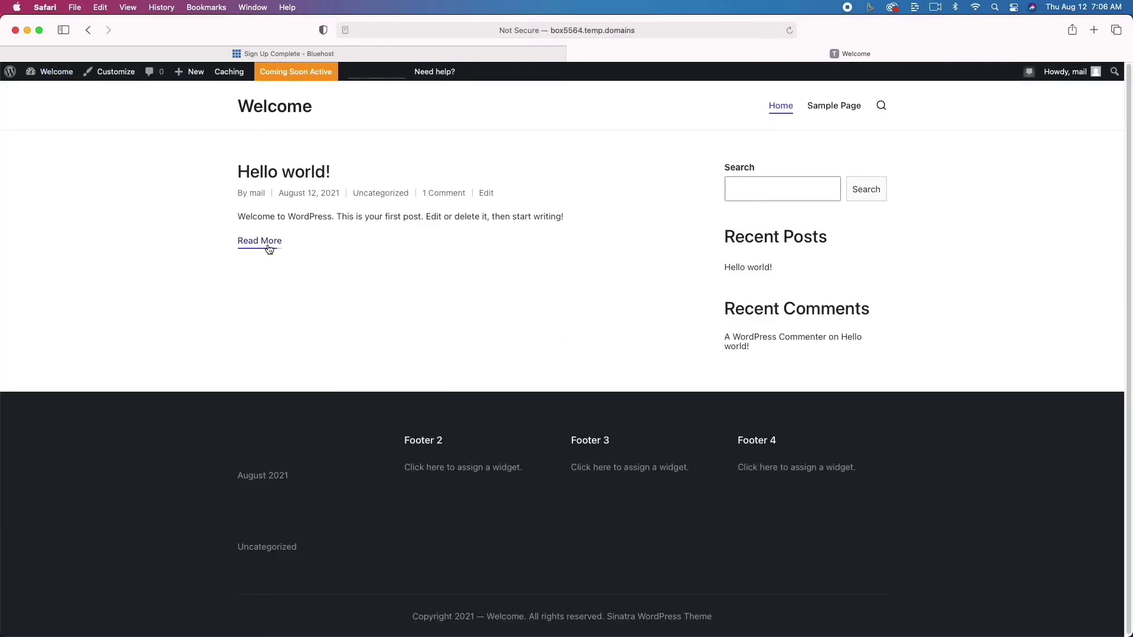
left_click(88, 30)
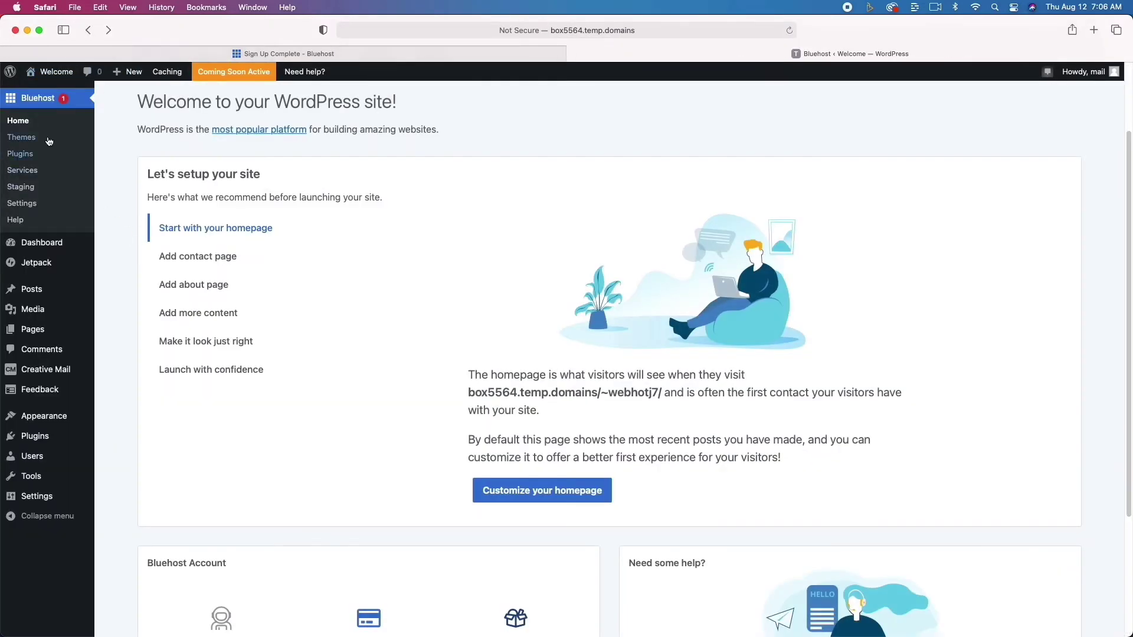
left_click(21, 187)
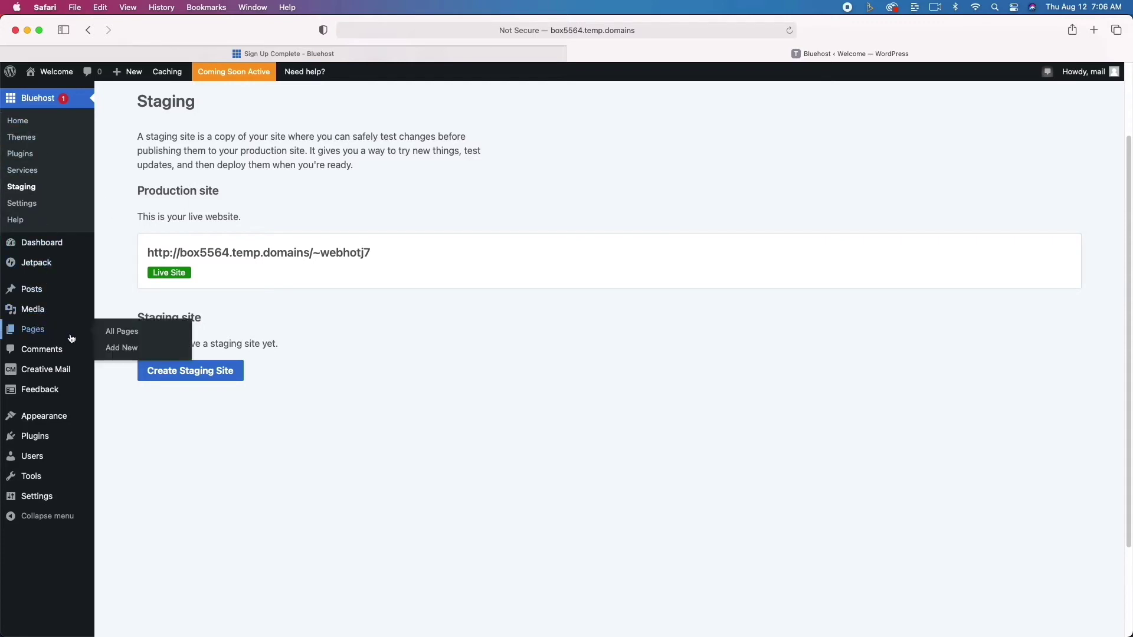
Step: Deactivate the Bluehost and Creative Mail by Constant Contact plugins together with a bulk action
left_click(33, 436)
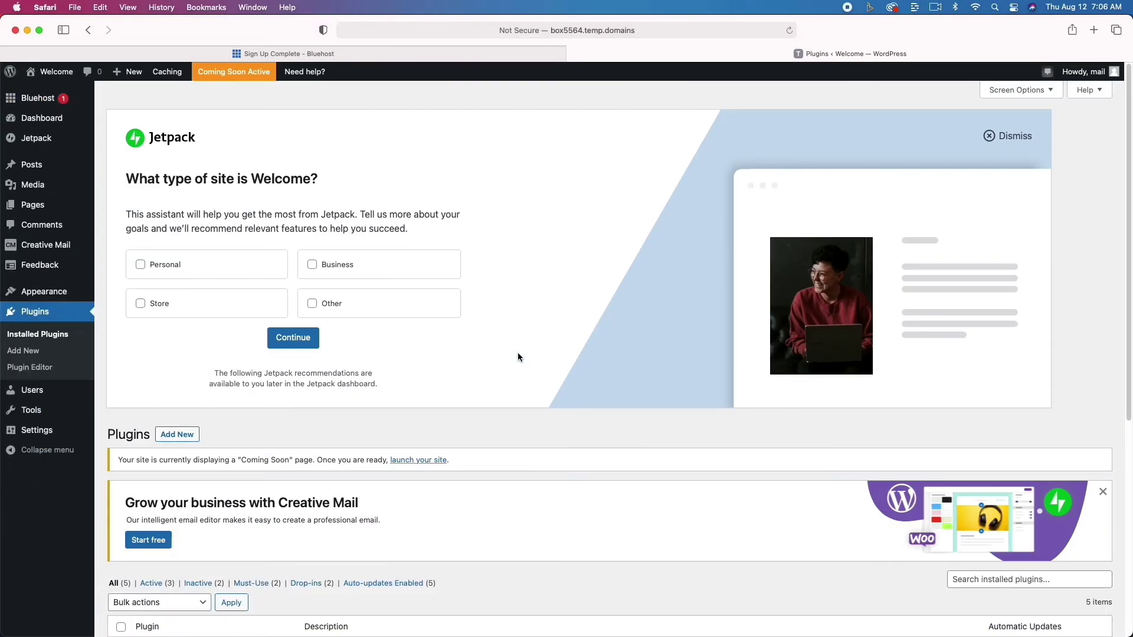
scroll(452, 408, "down", 6)
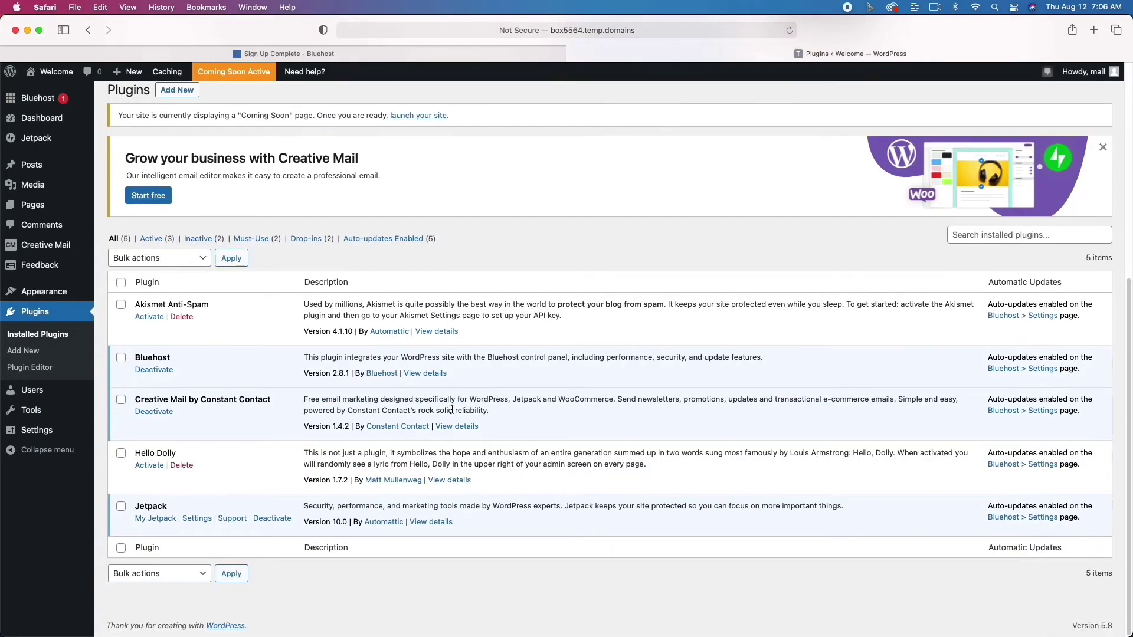
left_click(120, 359)
left_click(121, 401)
left_click(177, 258)
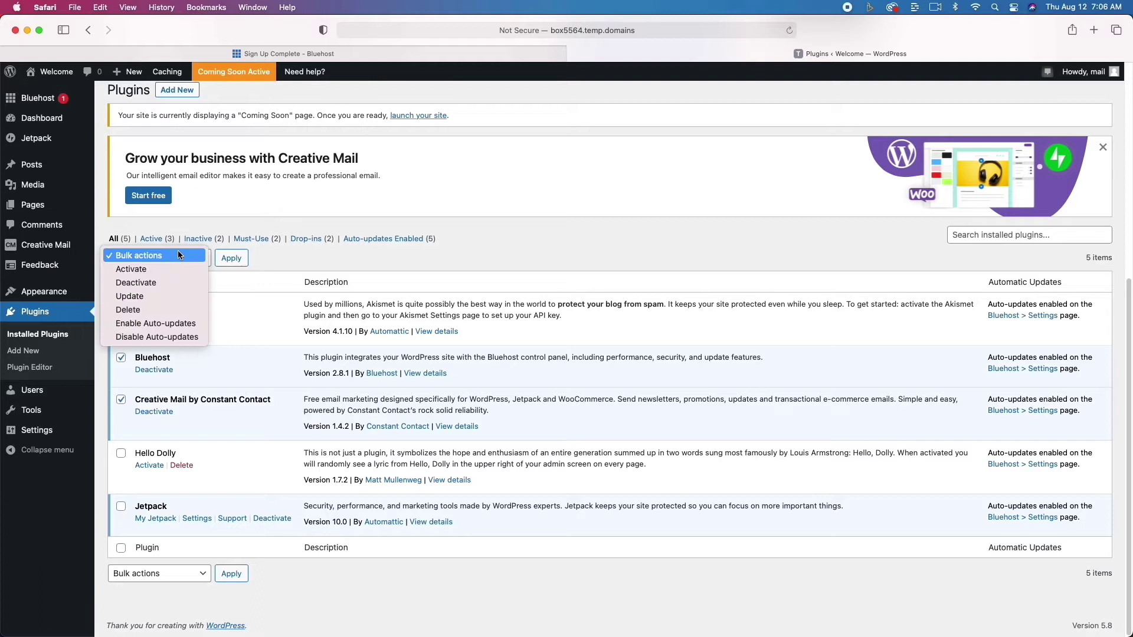
left_click(177, 283)
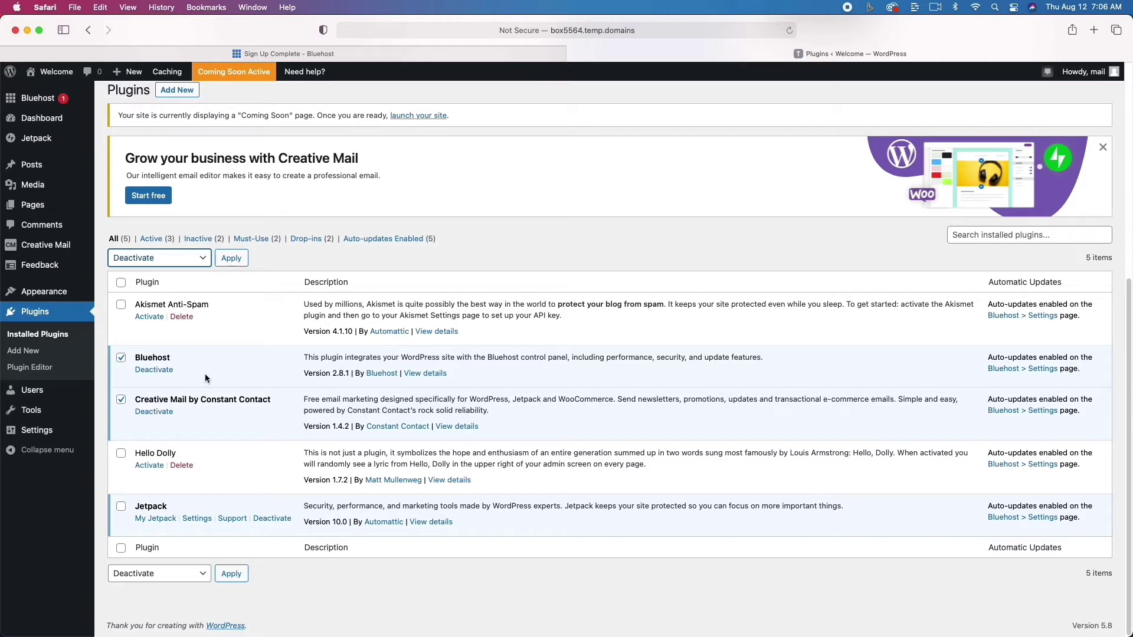
left_click(232, 258)
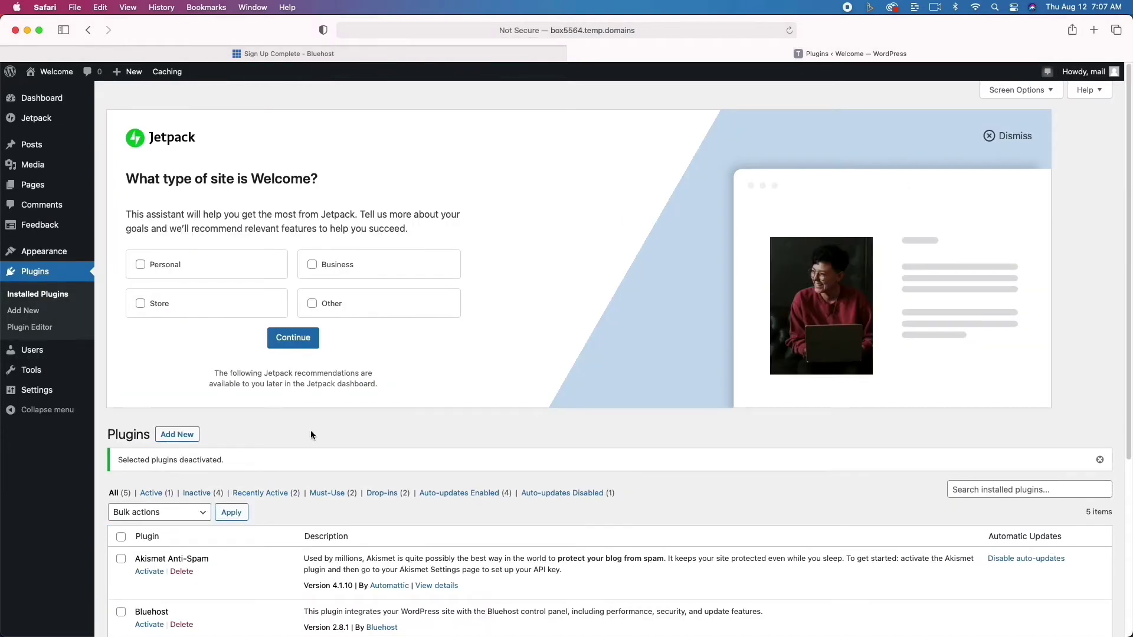
Step: Delete the Akismet Anti-Spam, Bluehost, Creative Mail by Constant Contact and Hello Dolly plugins, confirming each deletion
scroll(310, 435, "down", 5)
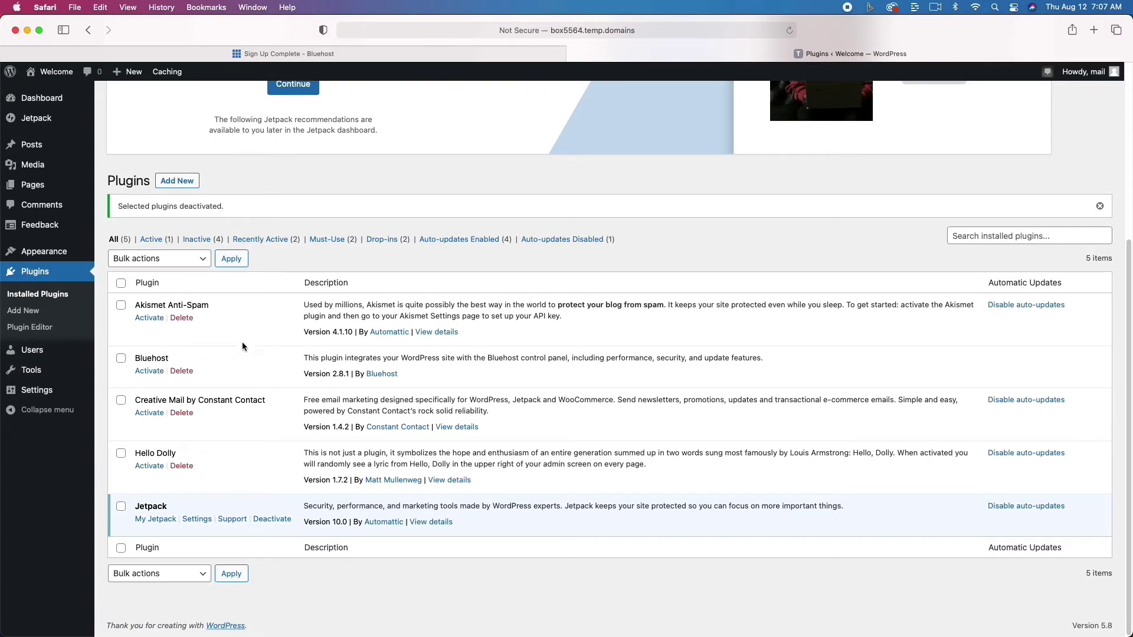
left_click(182, 318)
left_click(674, 344)
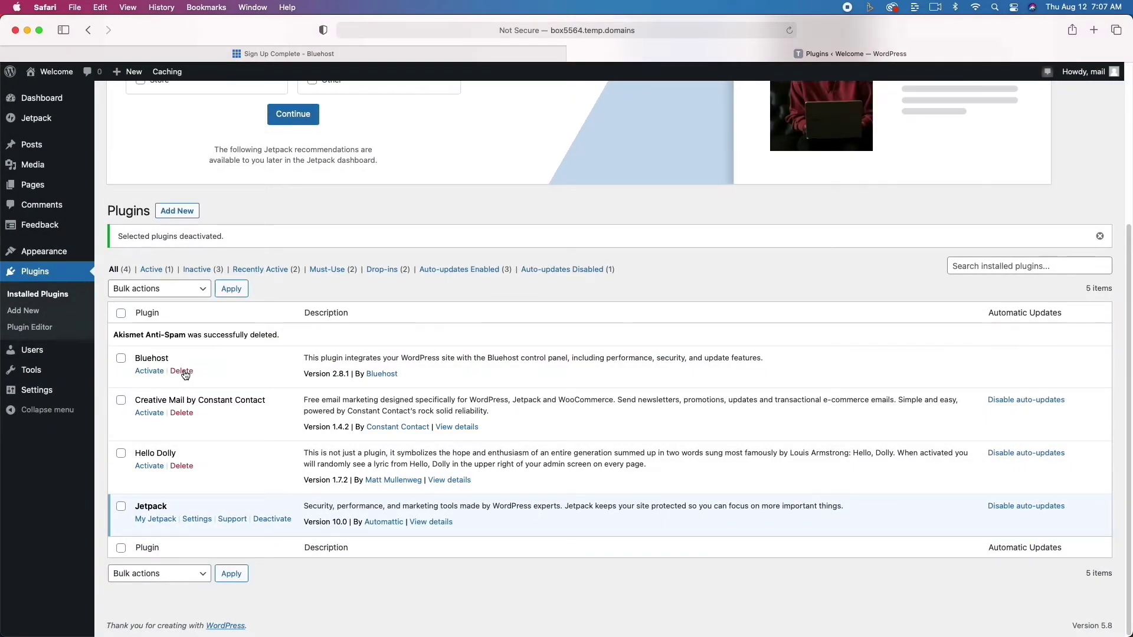
left_click(182, 371)
left_click(672, 346)
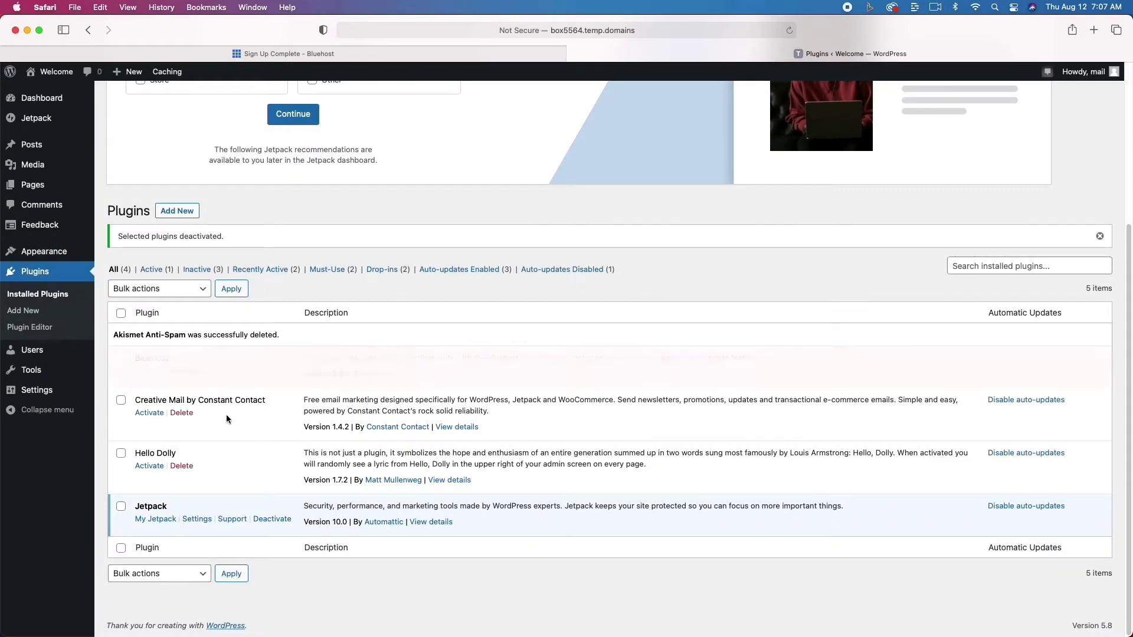
left_click(189, 414)
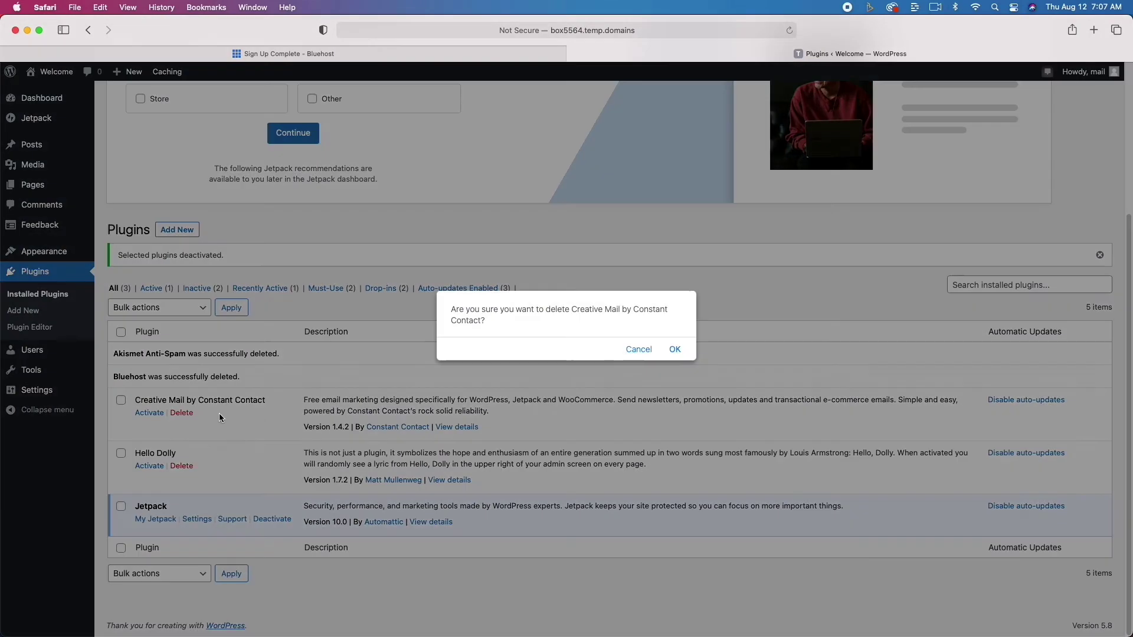
left_click(687, 351)
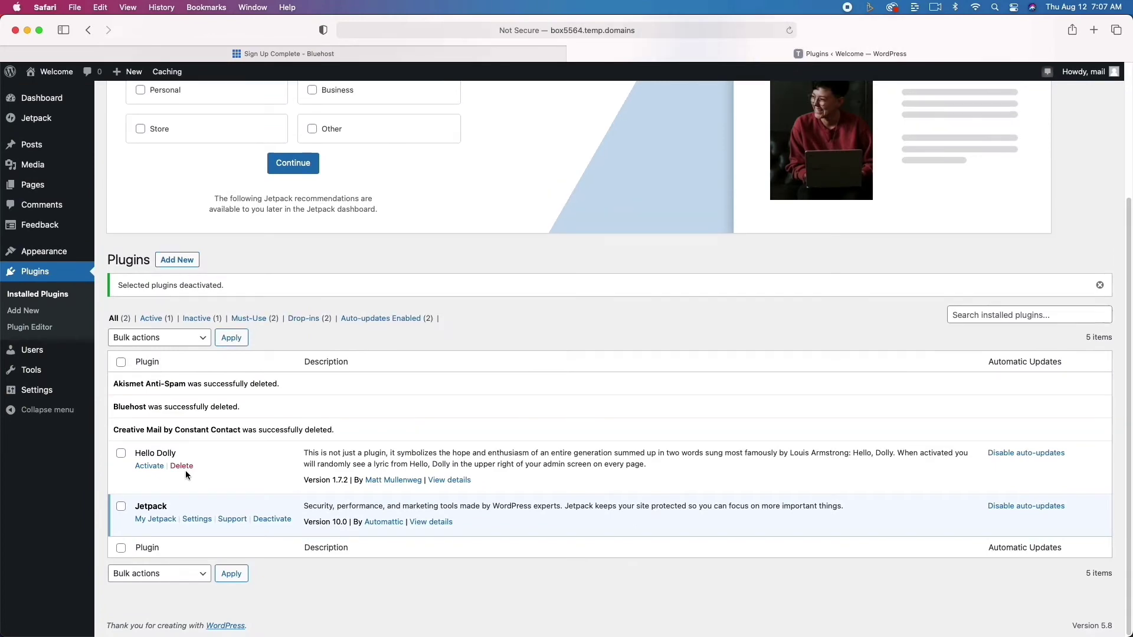
left_click(183, 466)
left_click(675, 344)
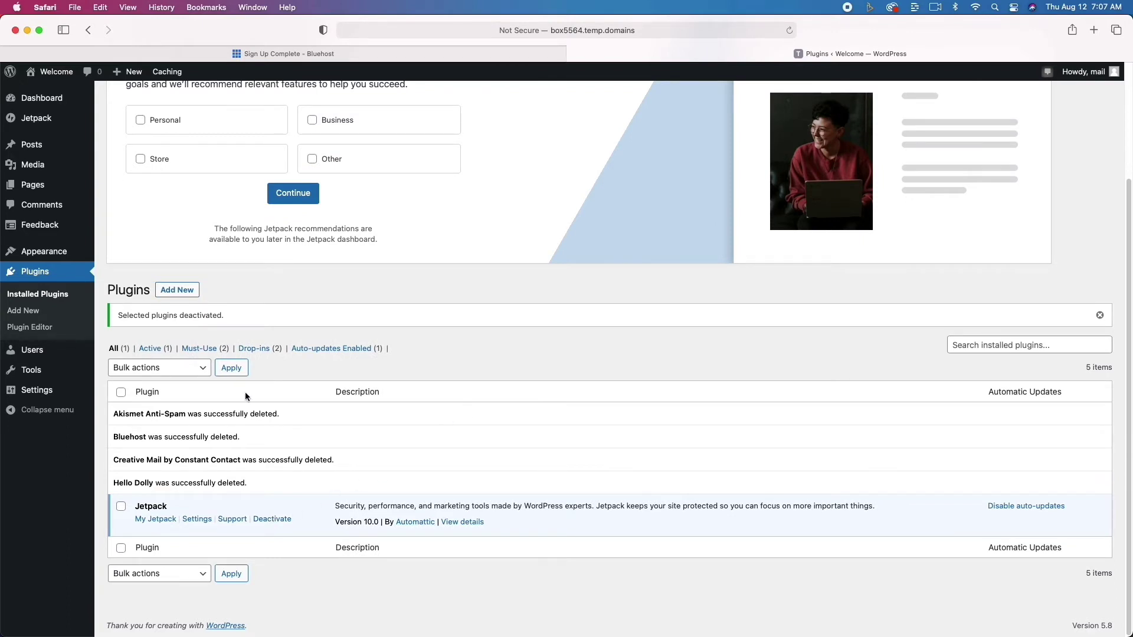
mouse_move(47, 393)
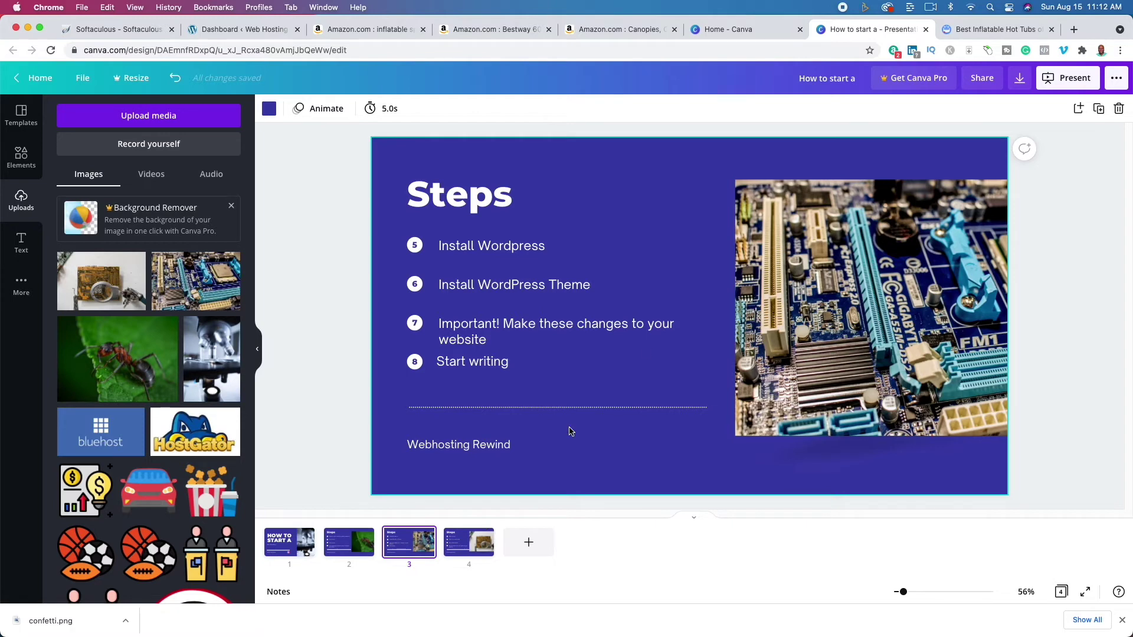
Step: Search Google for themeforest in a new Chrome tab and open the ThemeForest website
left_click(1071, 33)
type("themeforest")
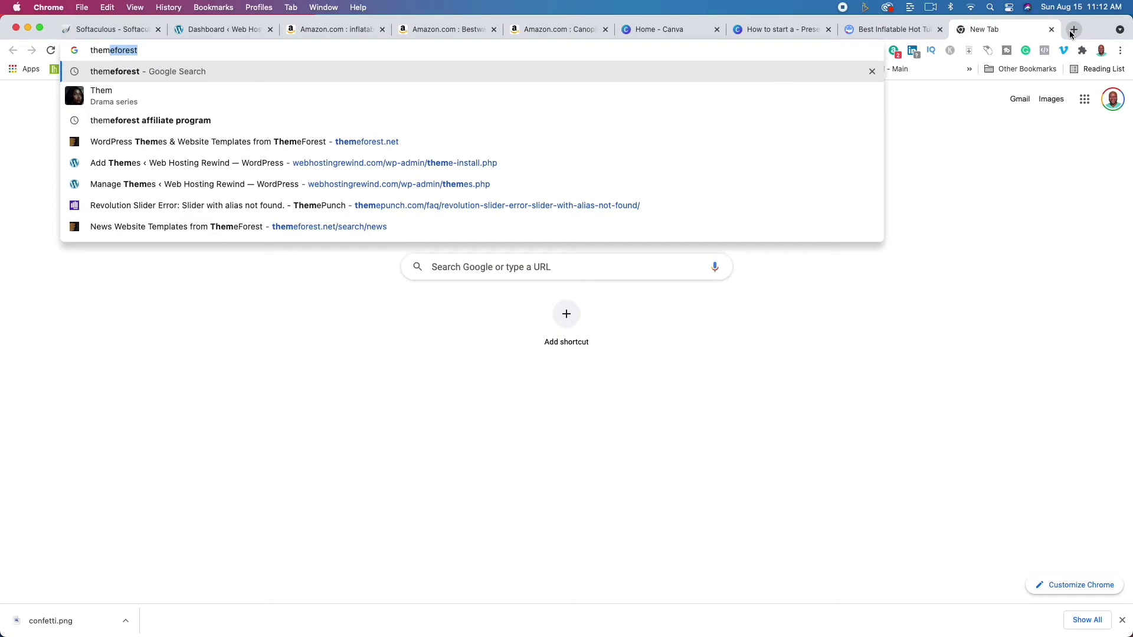
key("Return")
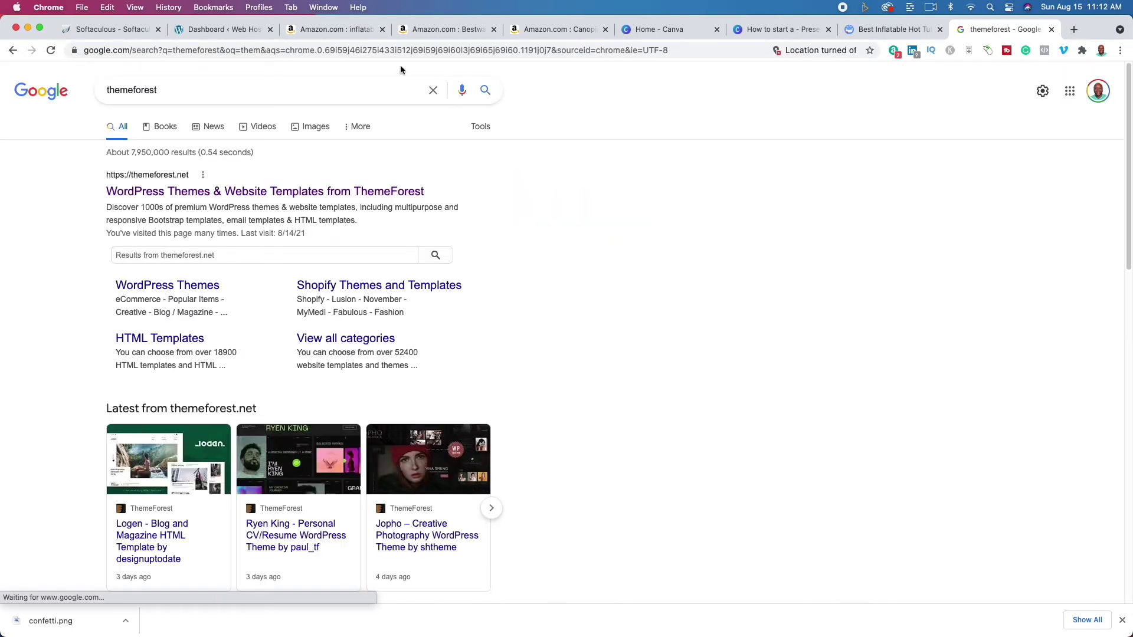
left_click(361, 190)
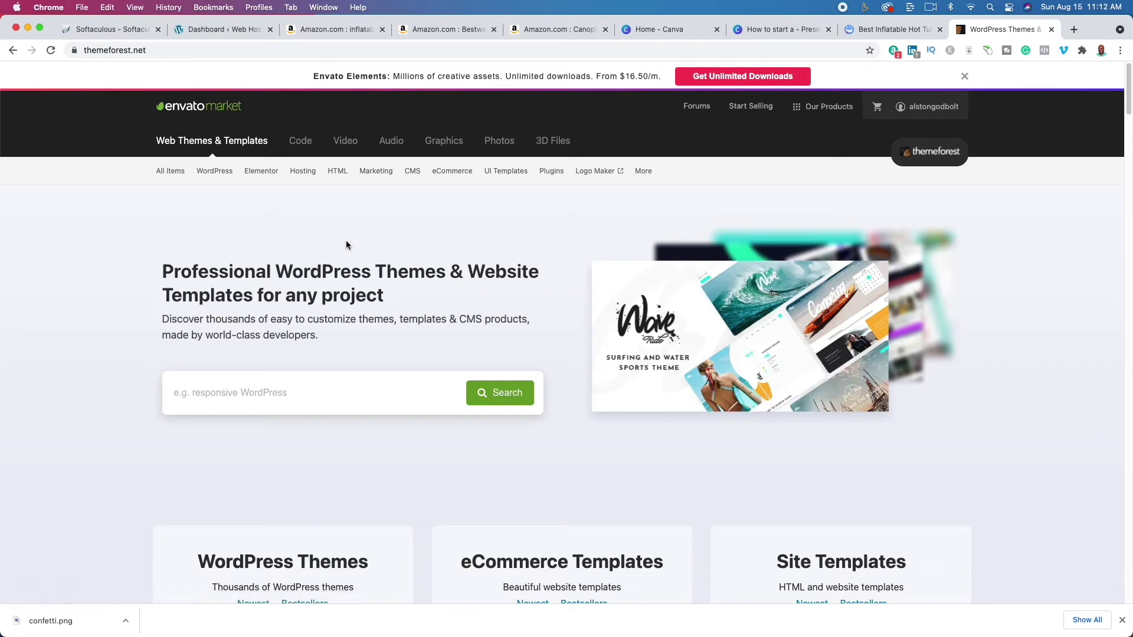
Step: Search ThemeForest for niche and browse the website templates in the results
left_click(318, 387)
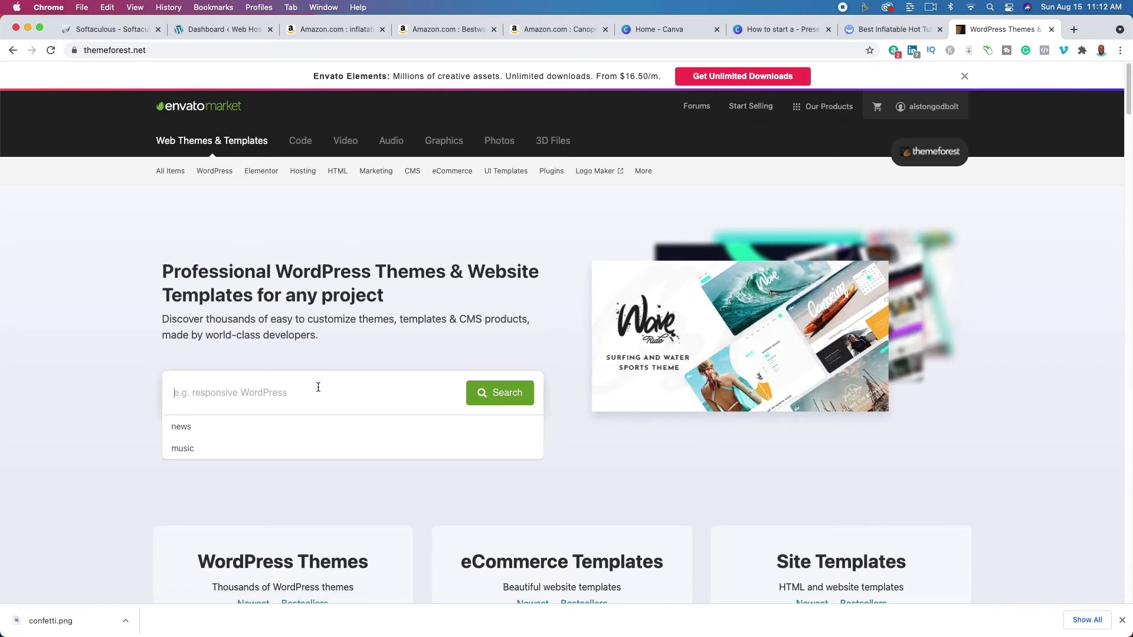
type("niche")
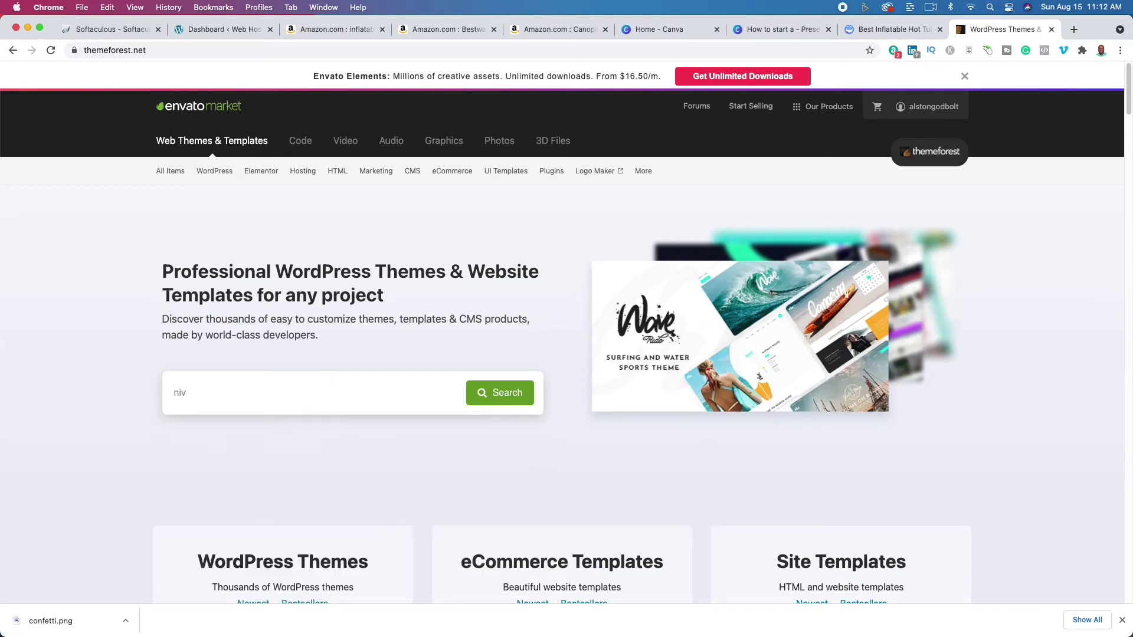
key("Return")
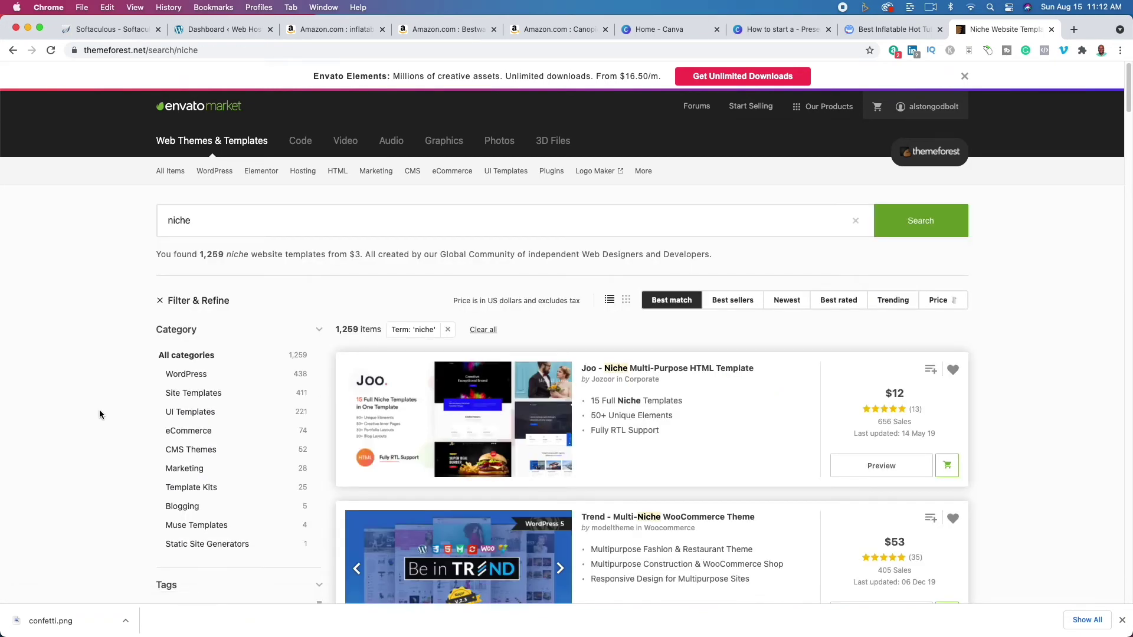
scroll(103, 384, "down", 5)
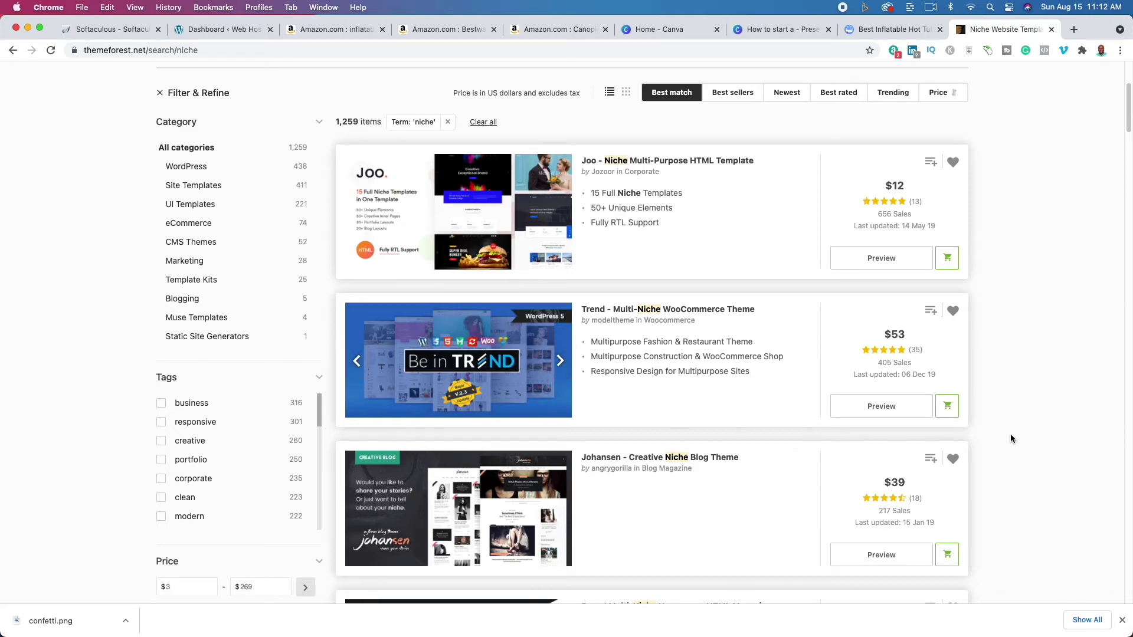
scroll(1010, 438, "down", 5)
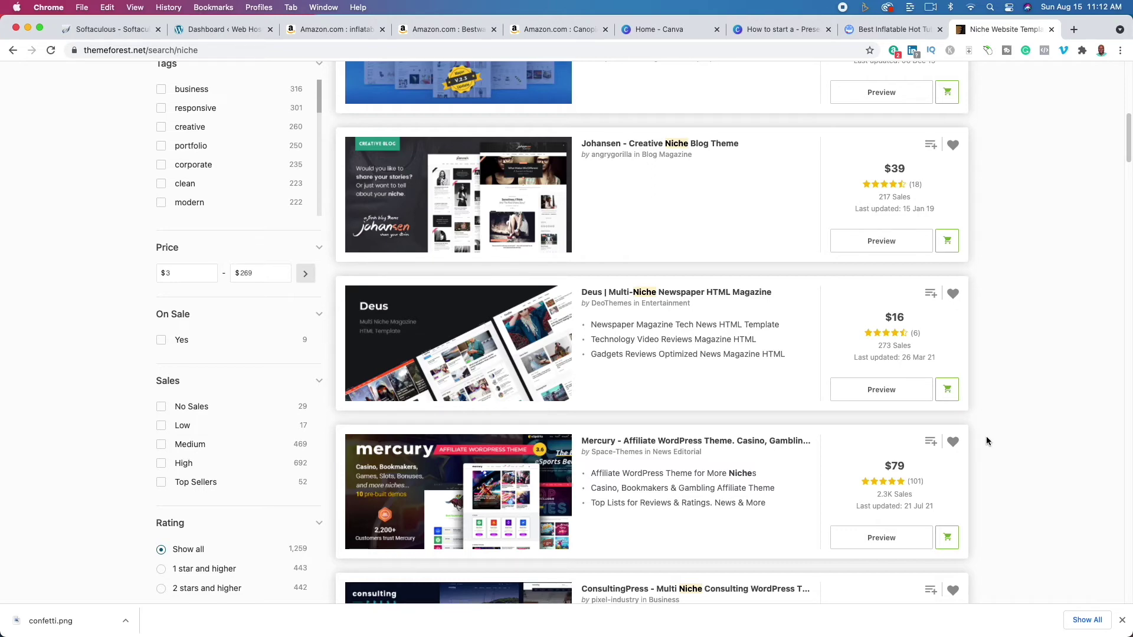
scroll(977, 438, "up", 3)
scroll(976, 449, "up", 2)
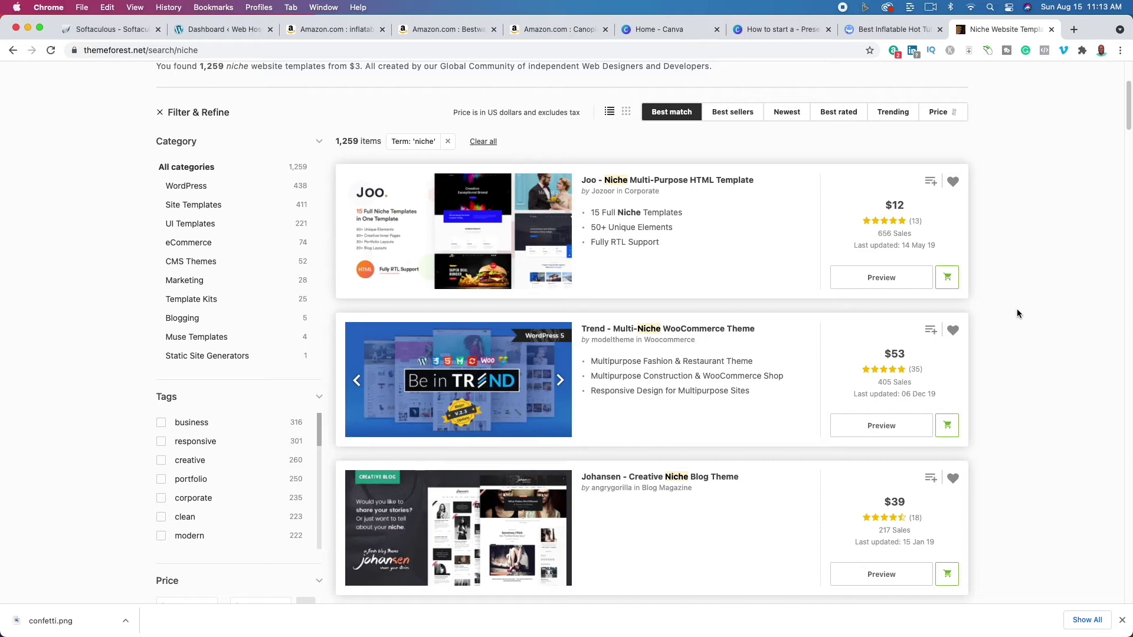
Step: Return to the WordPress admin area and open the theme upload form for adding a new theme
left_click(225, 30)
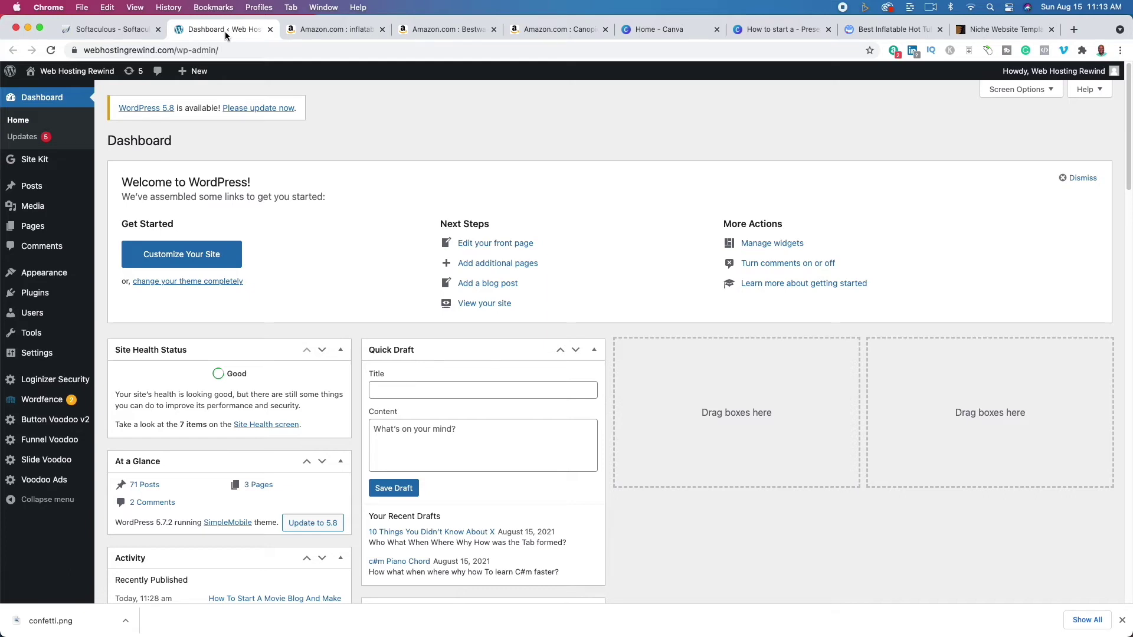
mouse_move(86, 275)
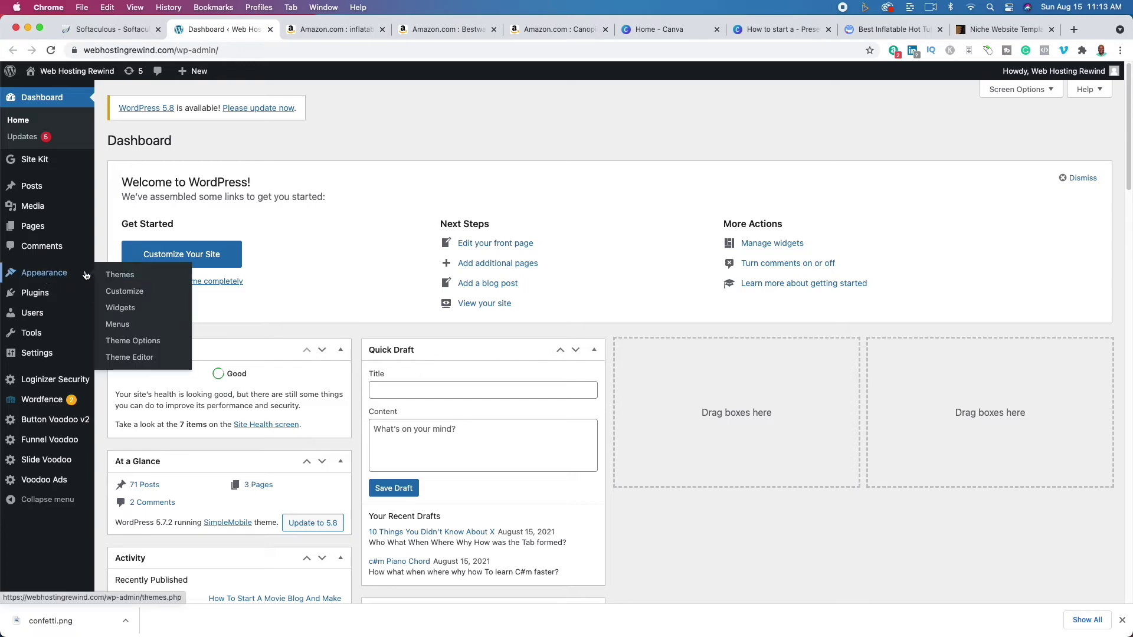
left_click(121, 275)
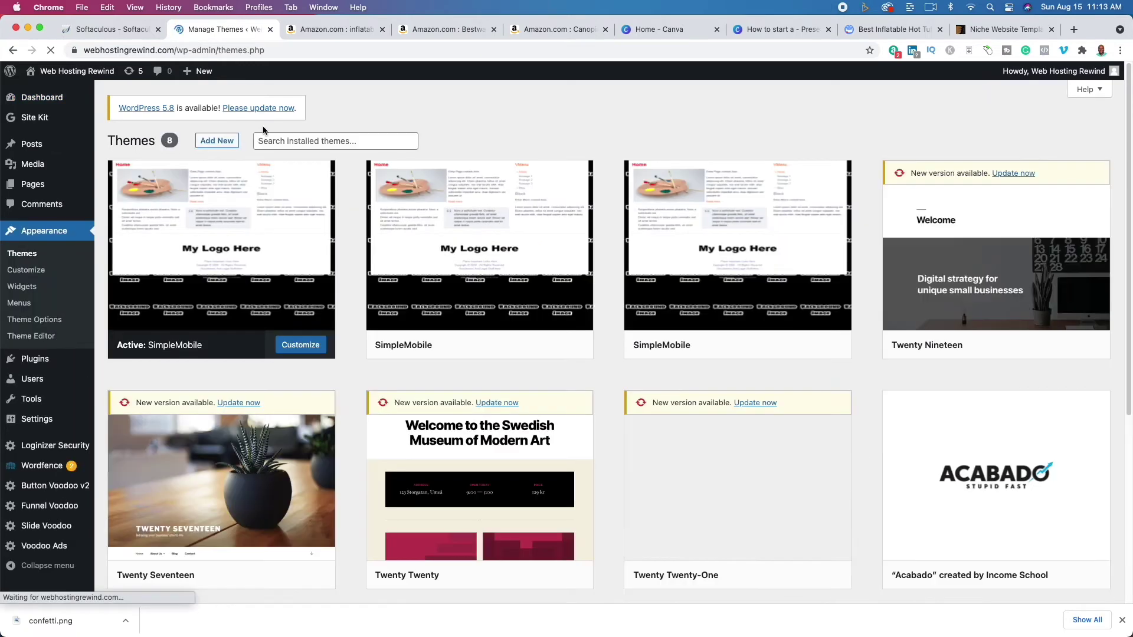
left_click(222, 144)
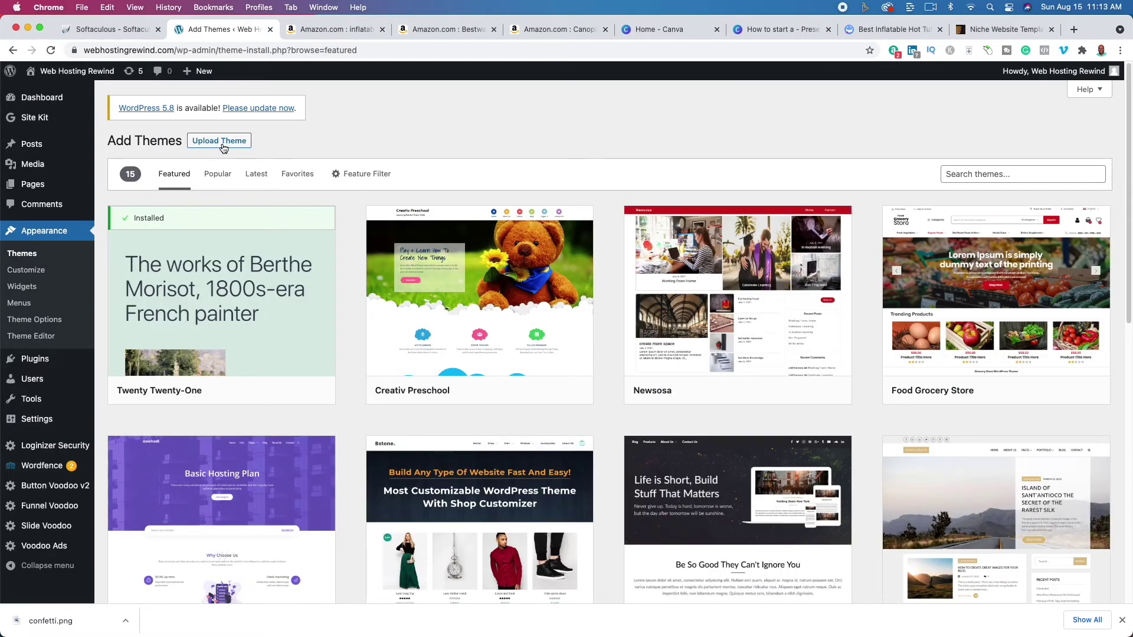
left_click(224, 147)
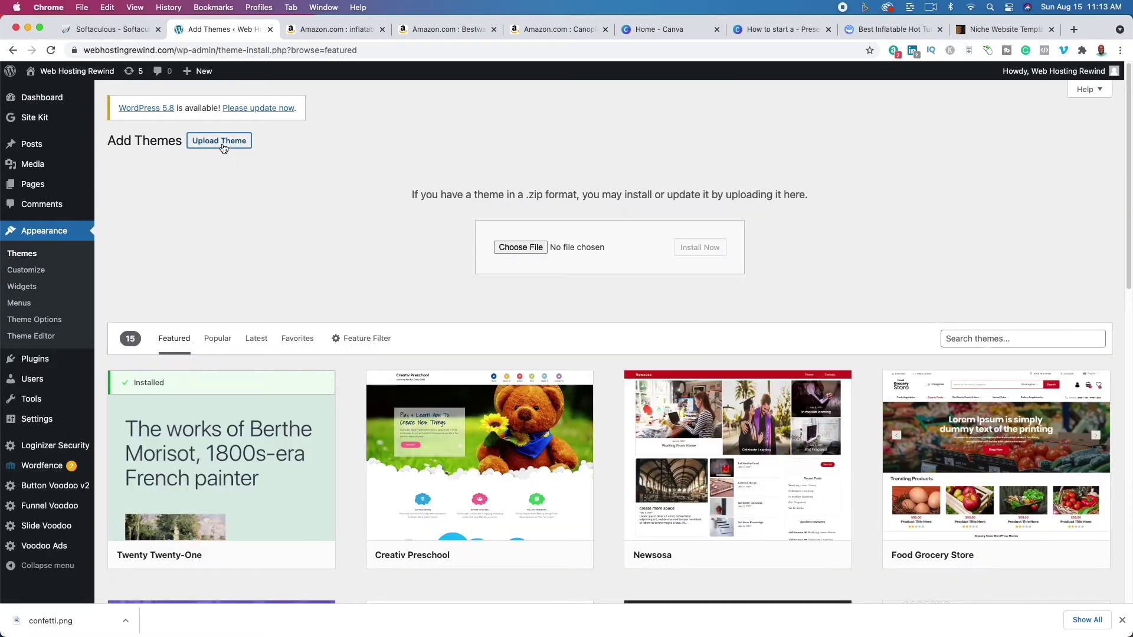
left_click(518, 249)
Step: Create a new blank post in the WordPress admin area
left_click(36, 148)
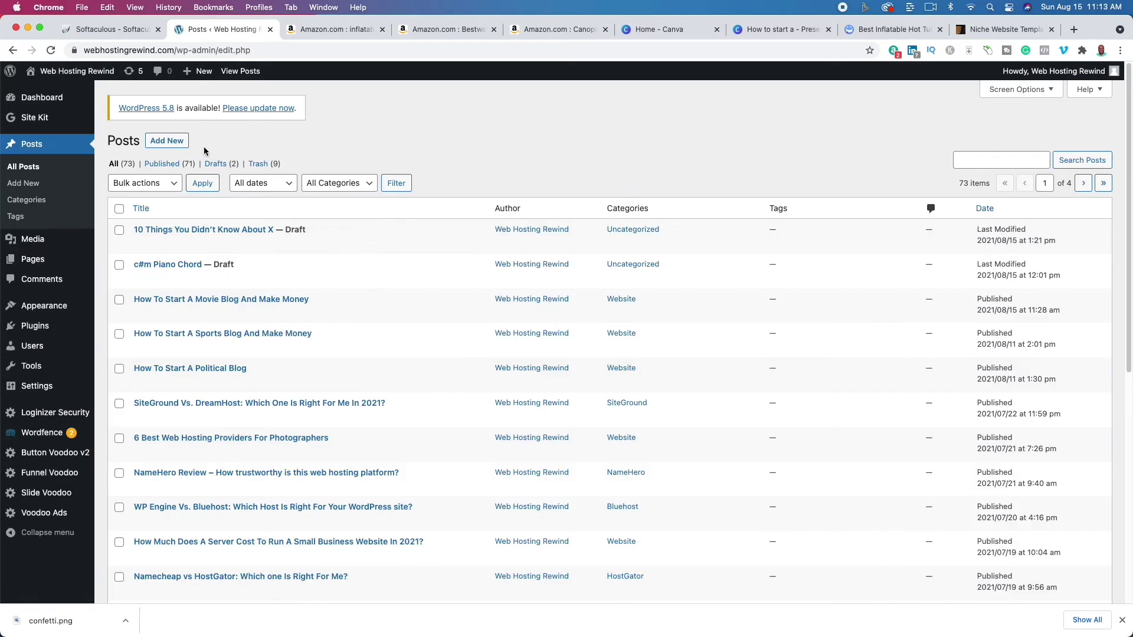
left_click(167, 142)
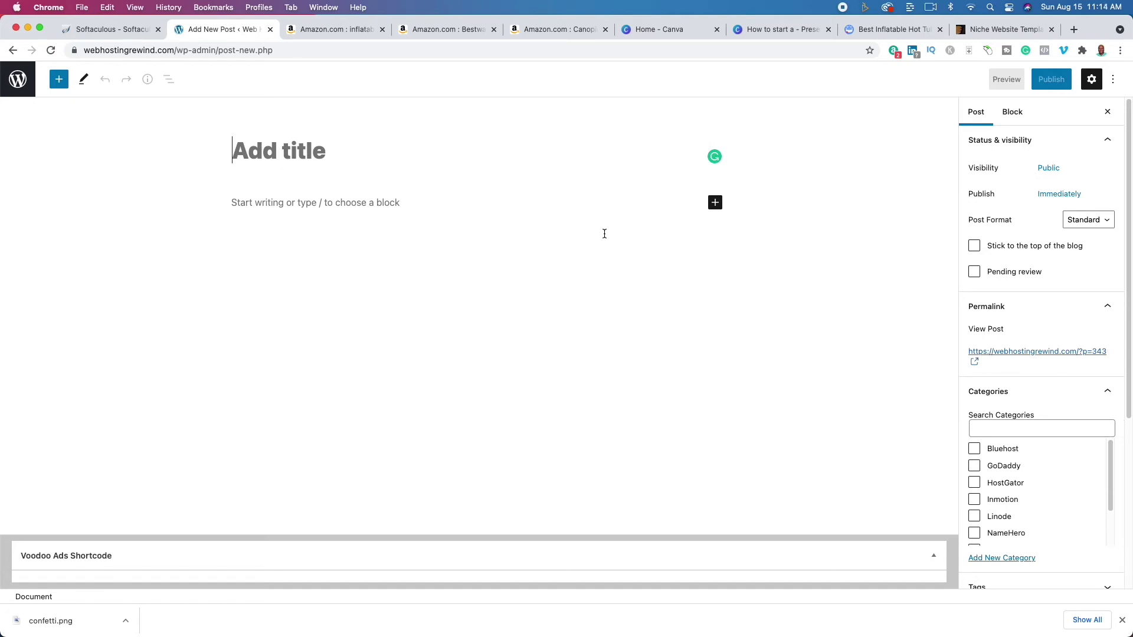
Step: Open the Ahrefs website in a new Chrome tab and copy the inflatablehottubhq.com address from its open tab
left_click(1074, 30)
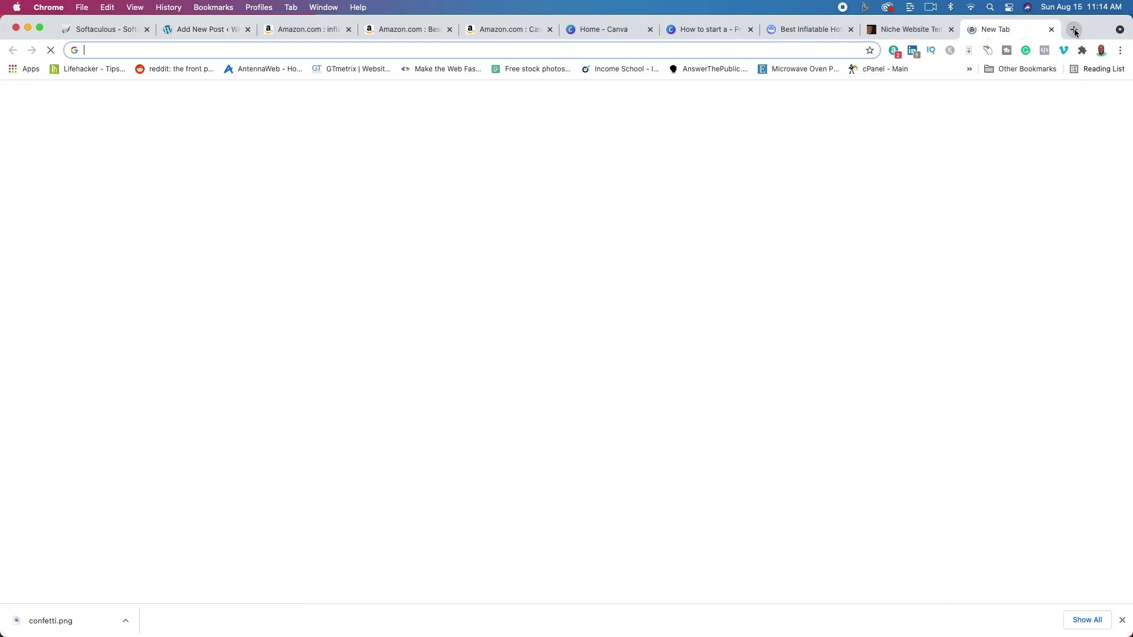
type("ahrefs")
key("Return")
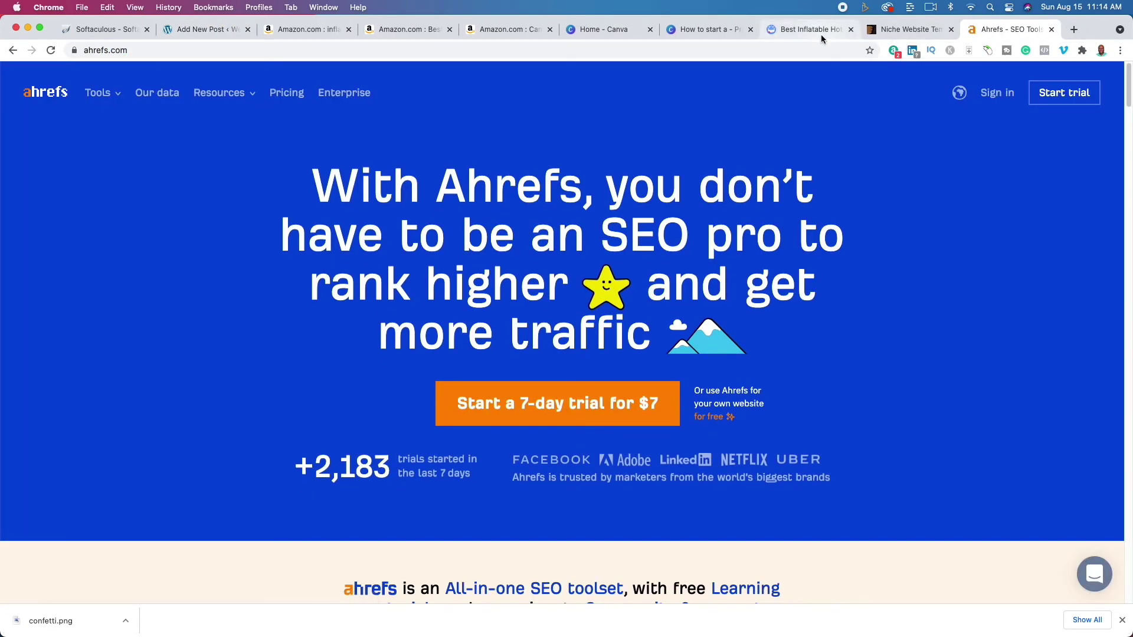
left_click(820, 34)
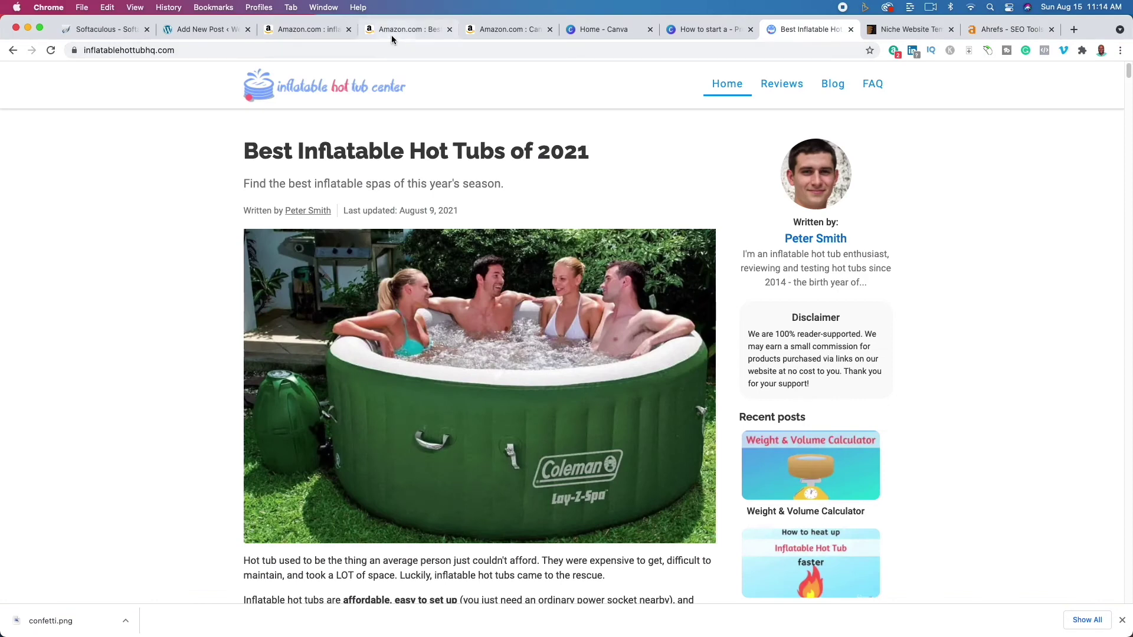
left_click(367, 47)
key("super+c")
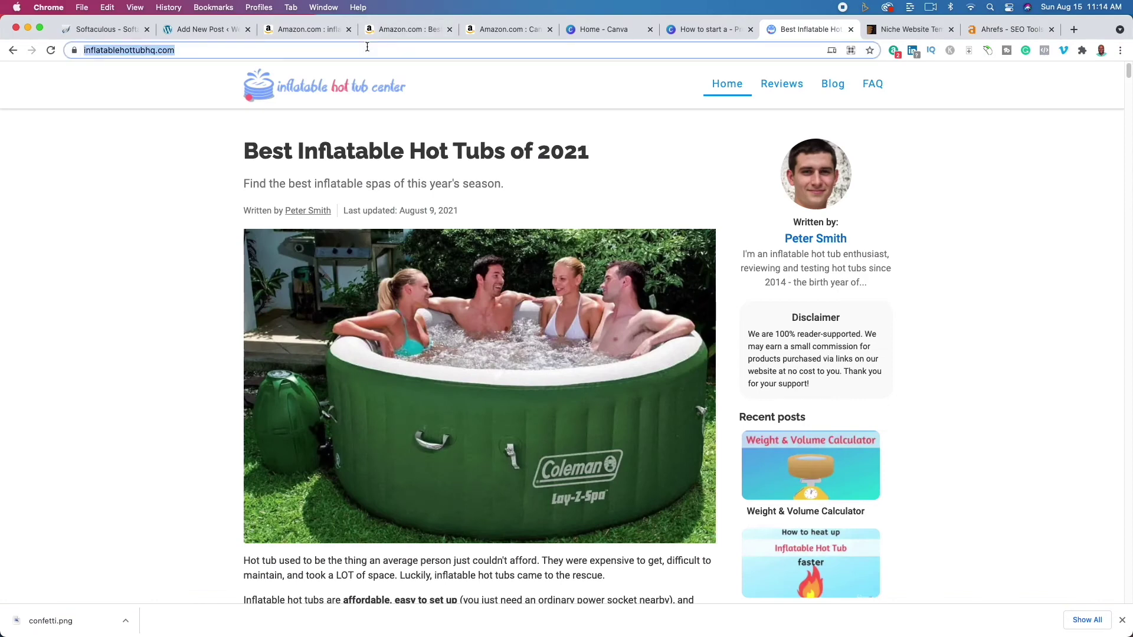
Step: Return to the Ahrefs website and sign in with the saved account credentials
left_click(1006, 27)
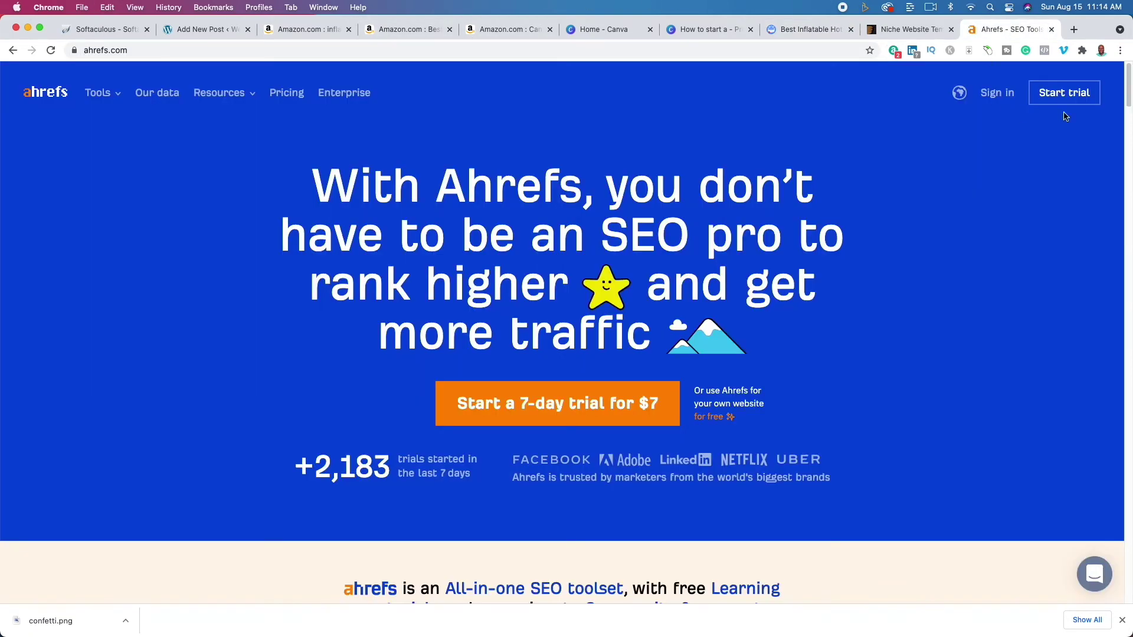
left_click(996, 93)
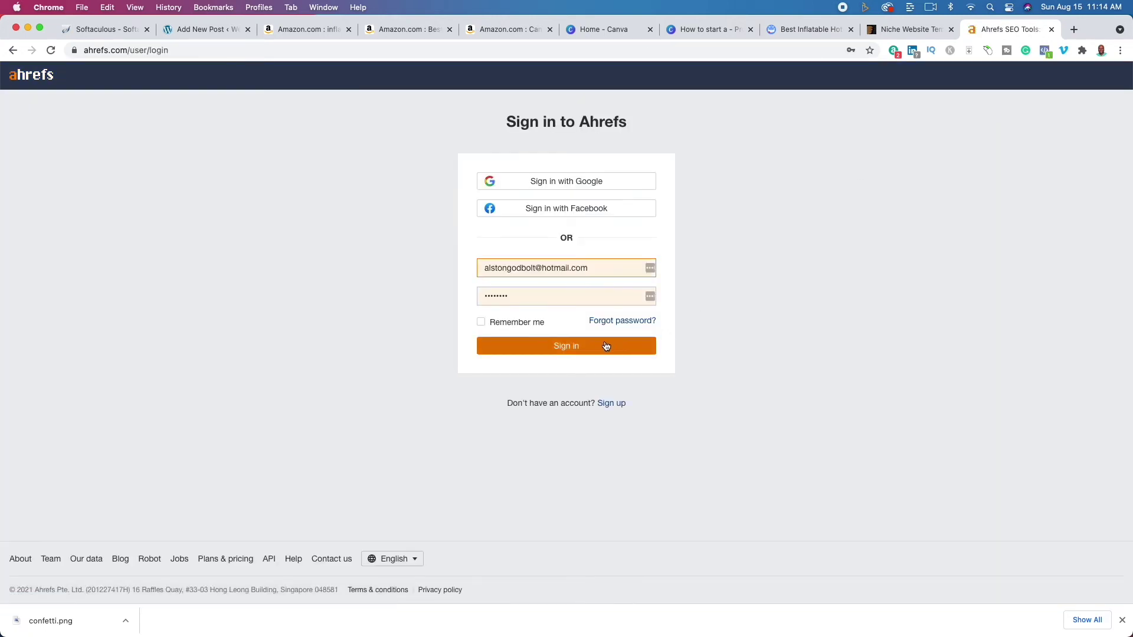
left_click(607, 347)
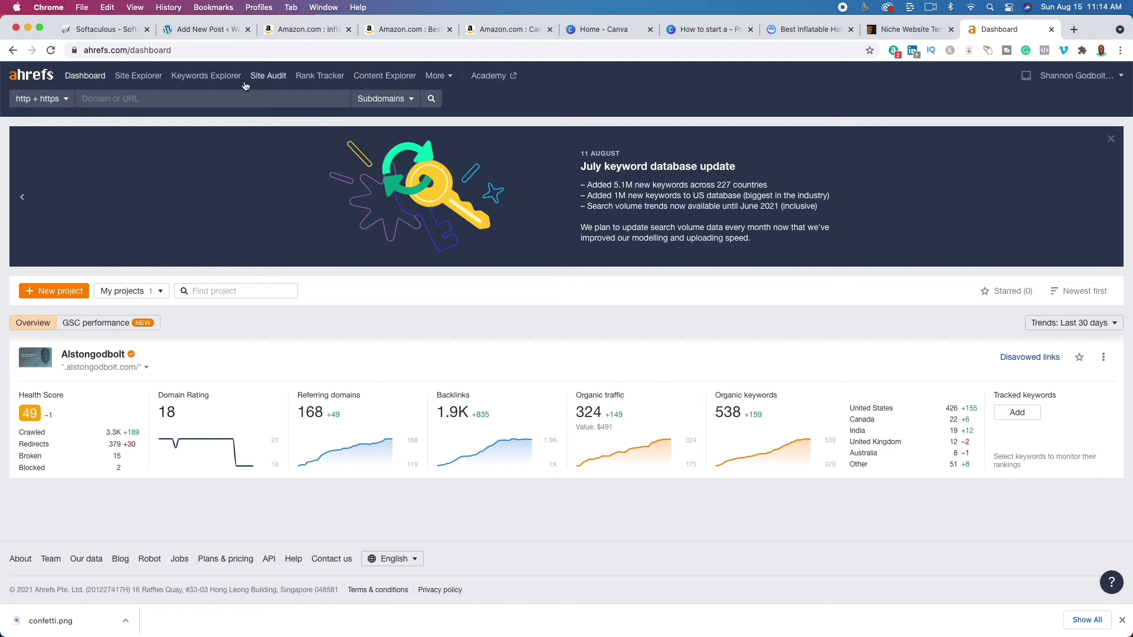
left_click(215, 78)
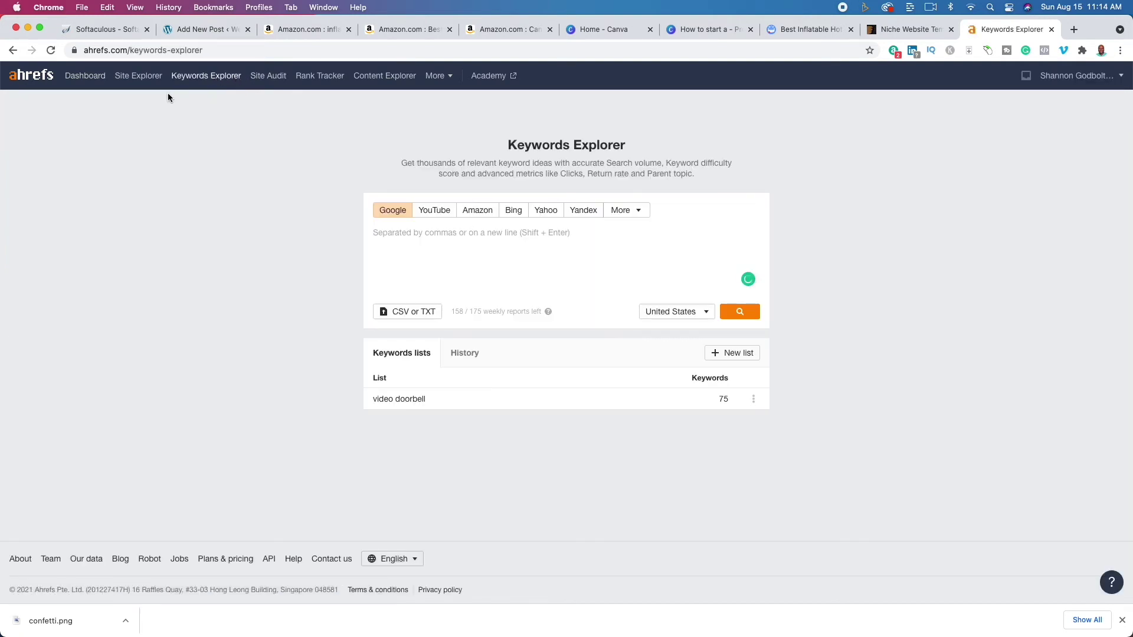
left_click(138, 76)
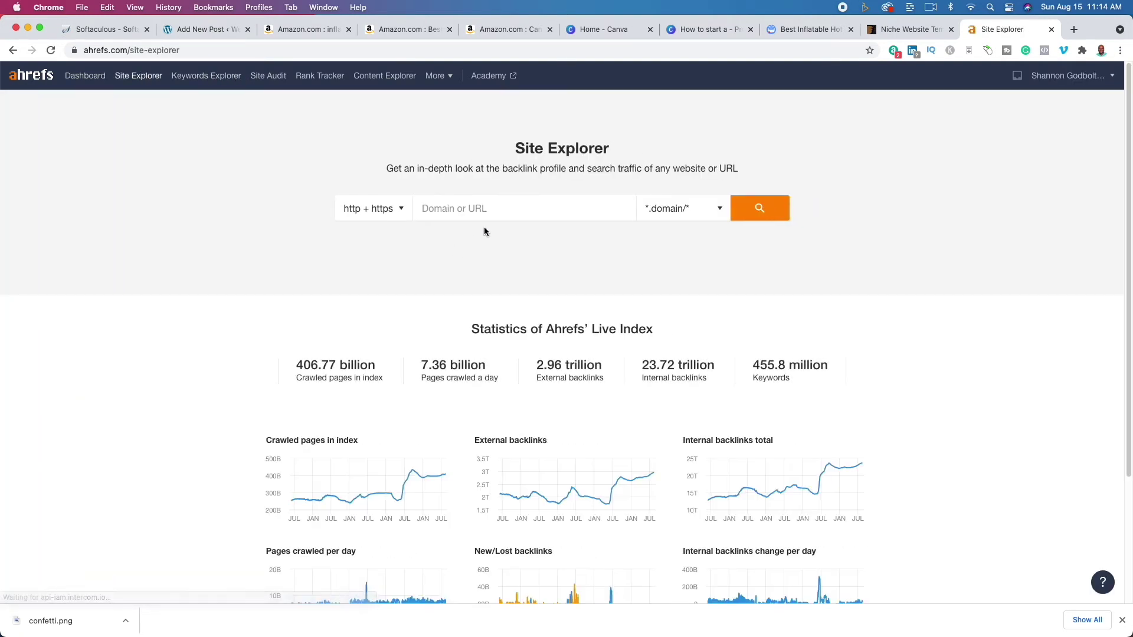
key("super+v")
left_click(757, 215)
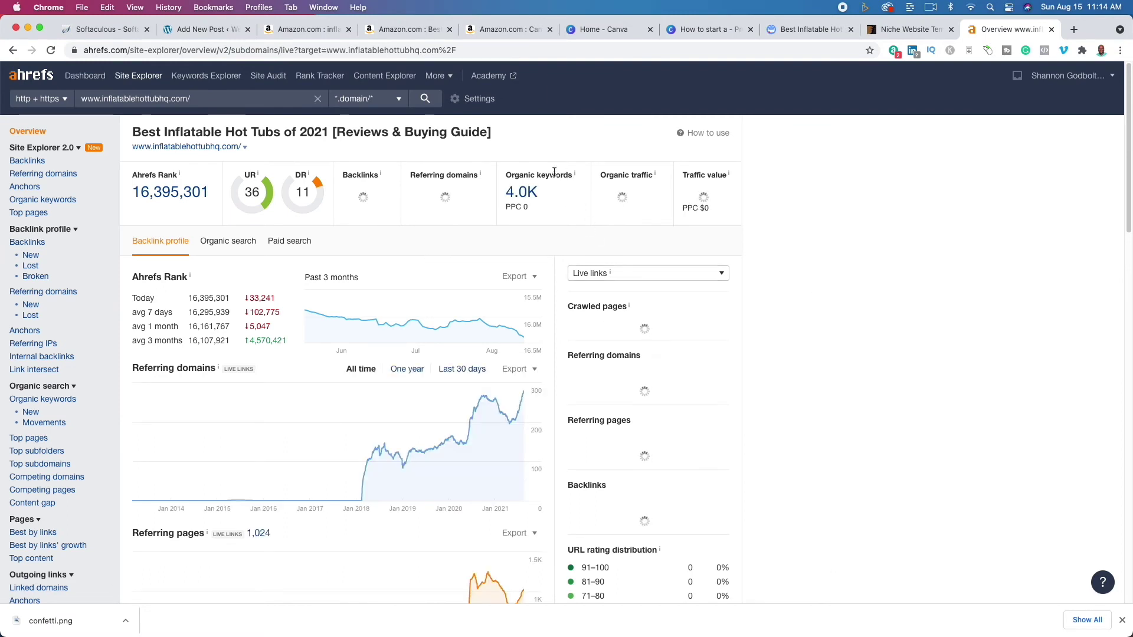
Step: Open the site's organic keywords report and limit it to keyword difficulty (KD) up to 5
left_click(523, 199)
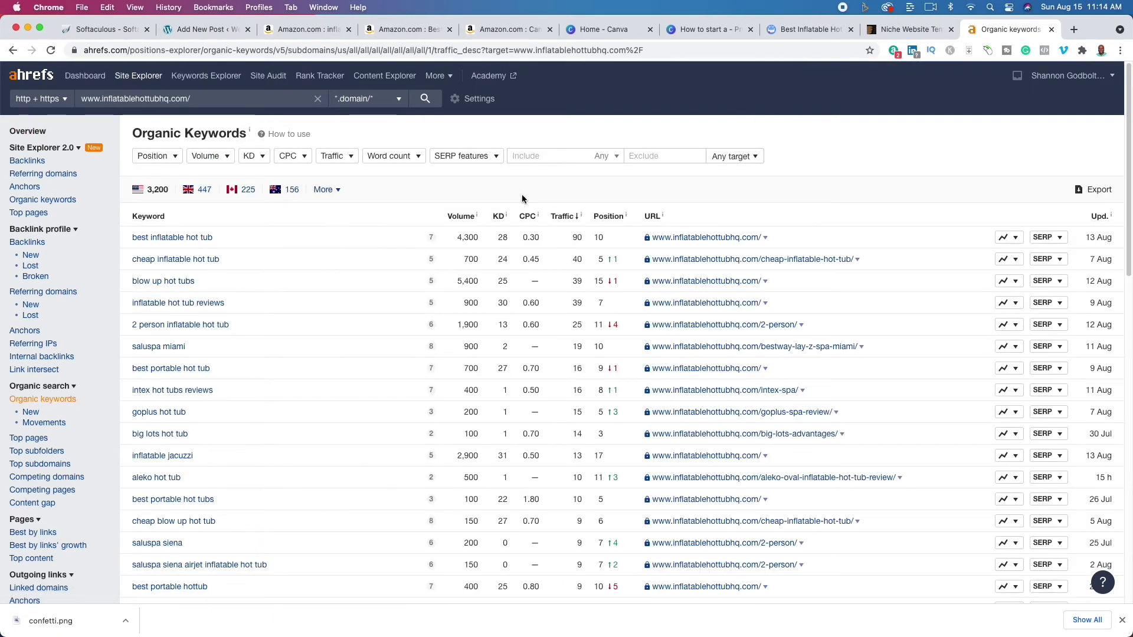
left_click(253, 156)
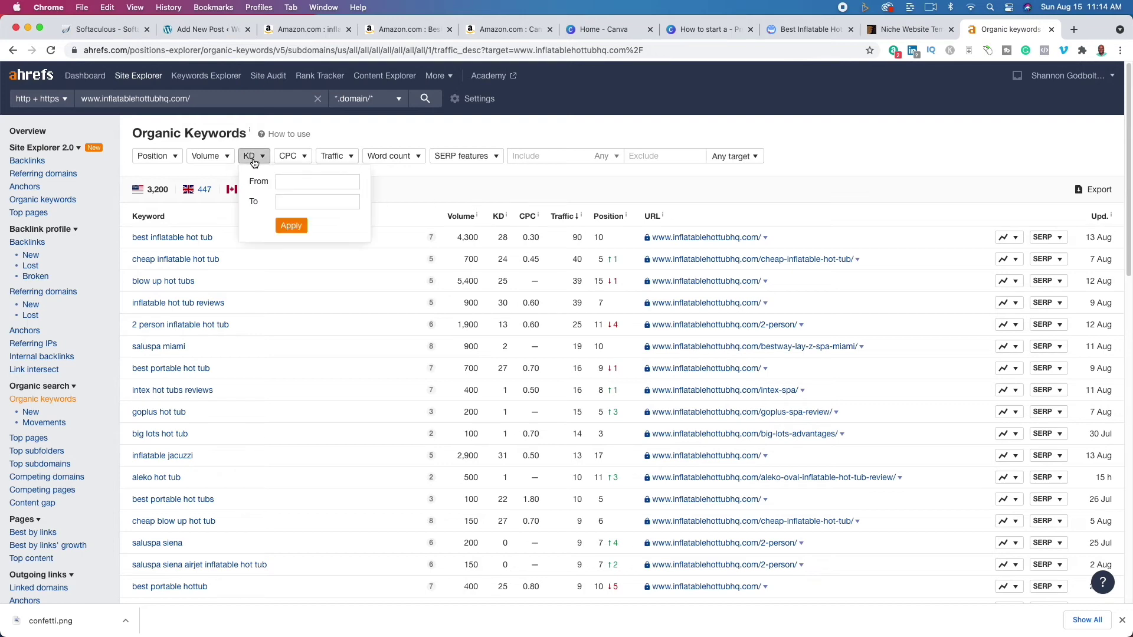
left_click(298, 201)
type("5")
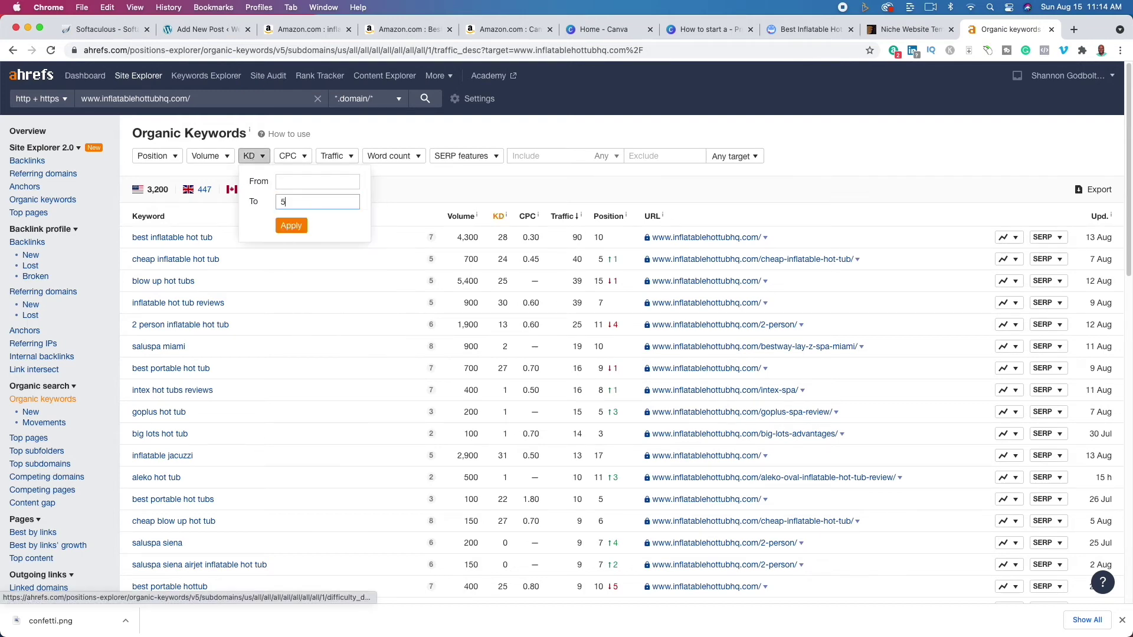
key("Return")
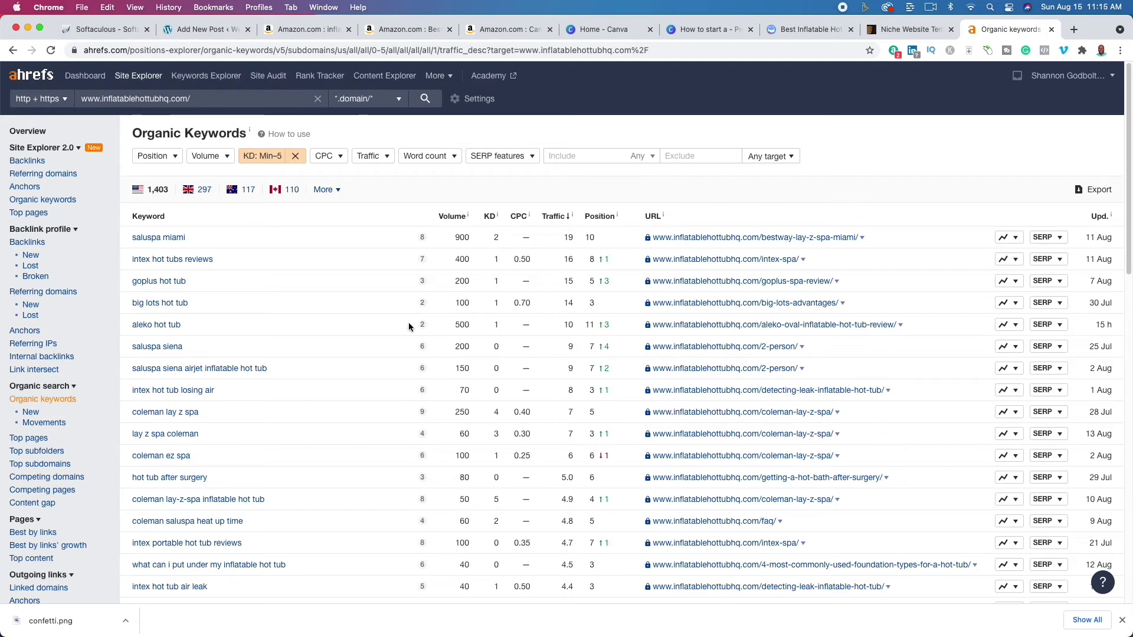
Step: Copy the keyword "intex hot tubs reviews" from the report and paste it as the new WordPress post's title
left_click_drag(213, 261, 131, 261)
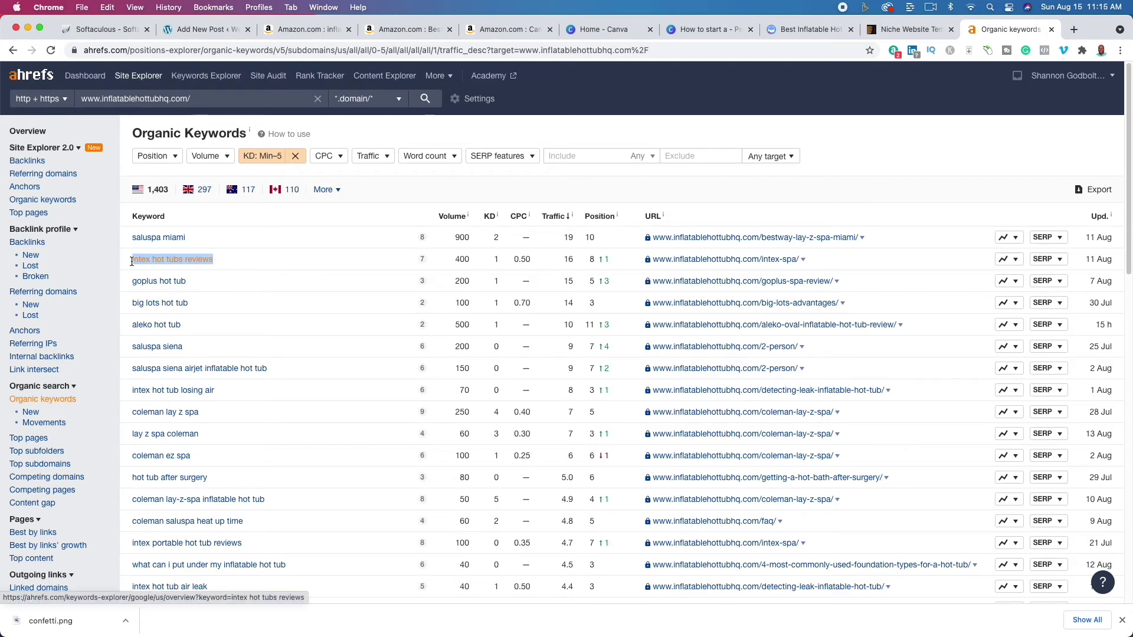
right_click(153, 261)
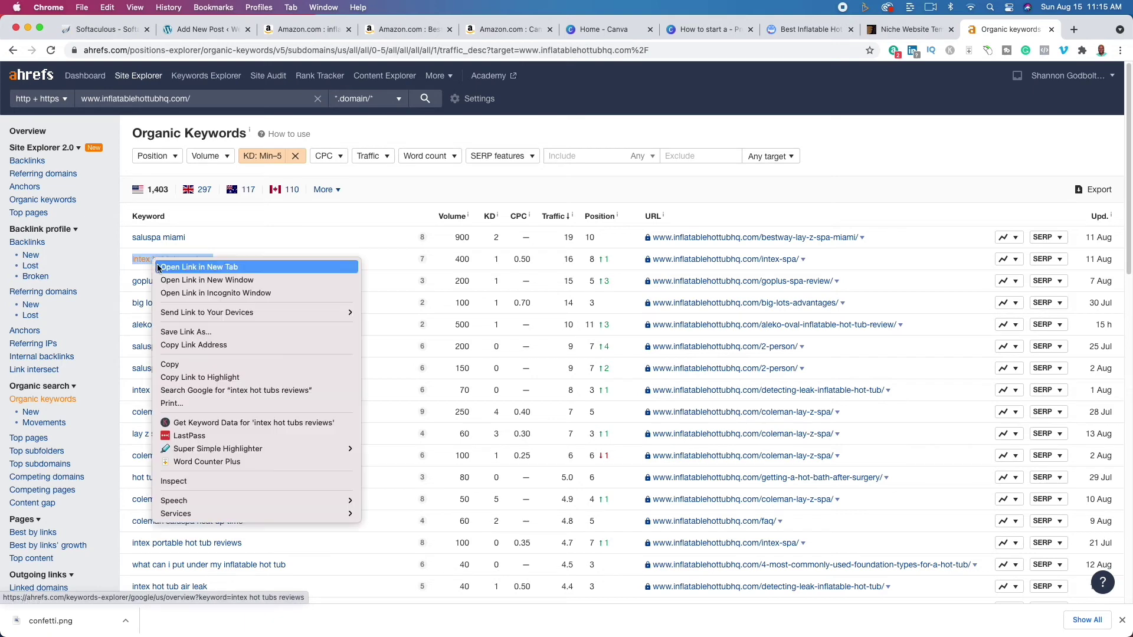
left_click(189, 367)
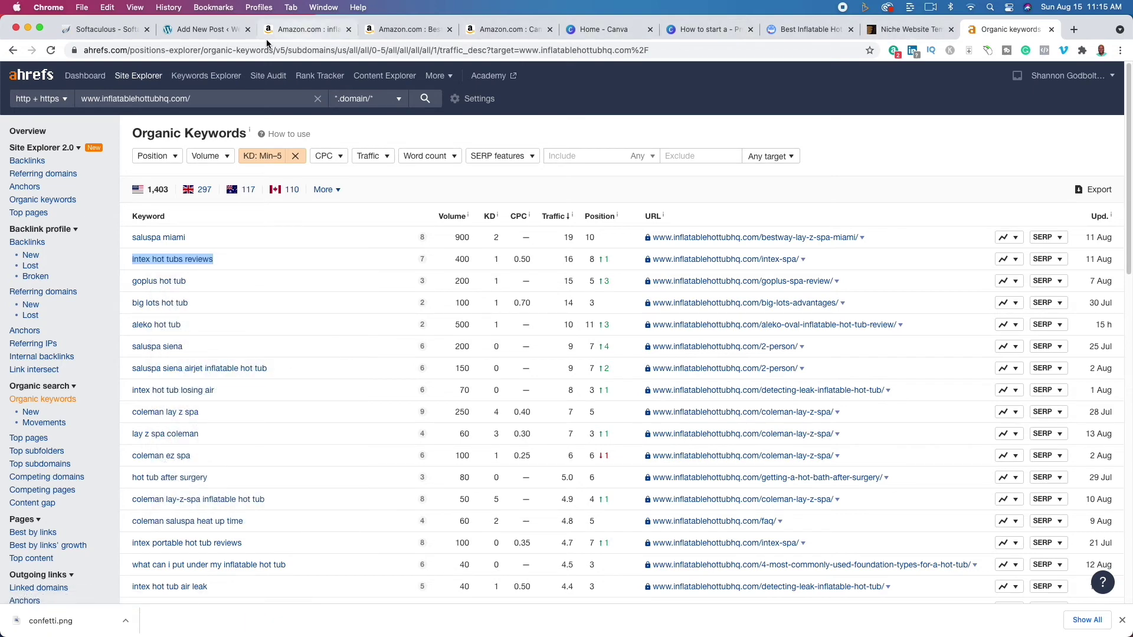
left_click(201, 31)
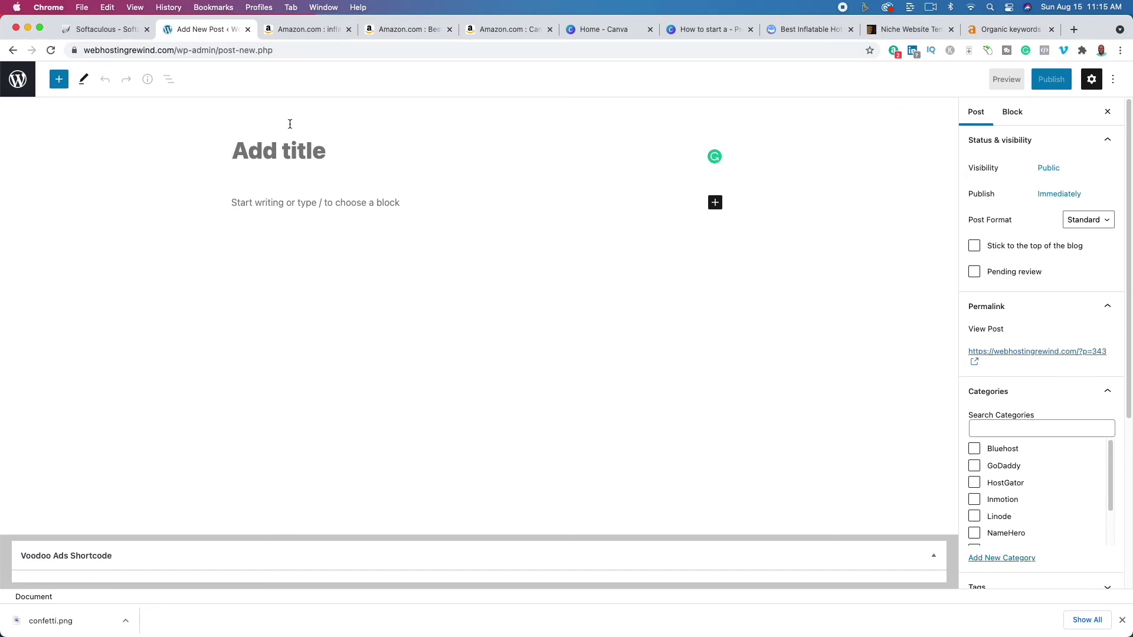
key("super+v")
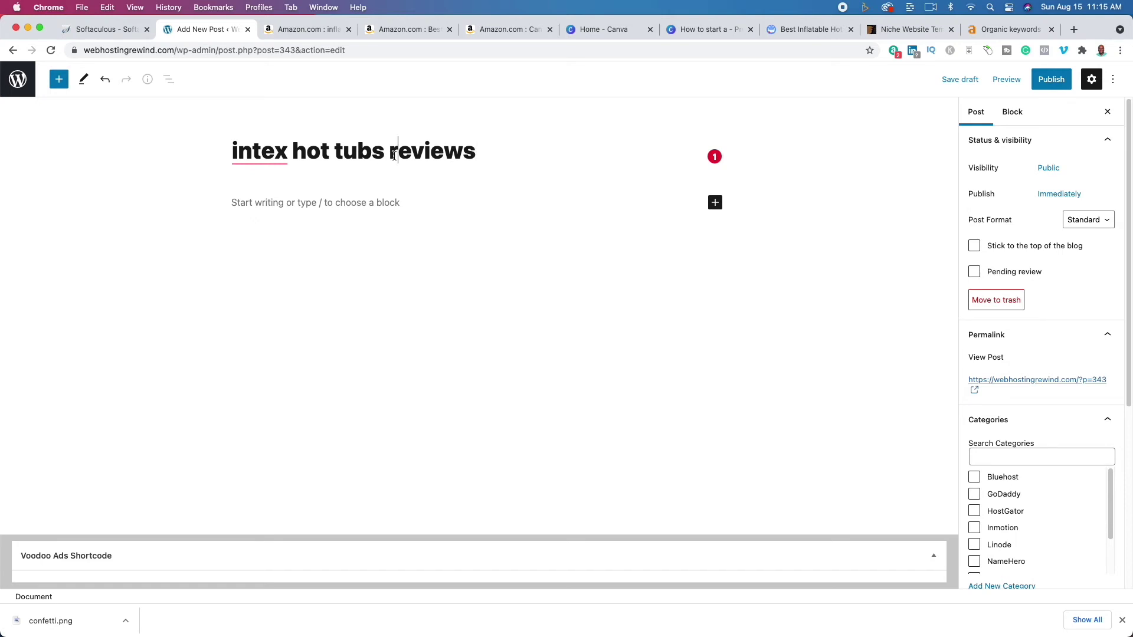
Step: Capitalize the post title as "Intex Hot Tubs Reviews" and start an empty paragraph in the post body
left_click_drag(398, 154, 293, 154)
type("R")
type("T")
type("H")
mouse_move(238, 152)
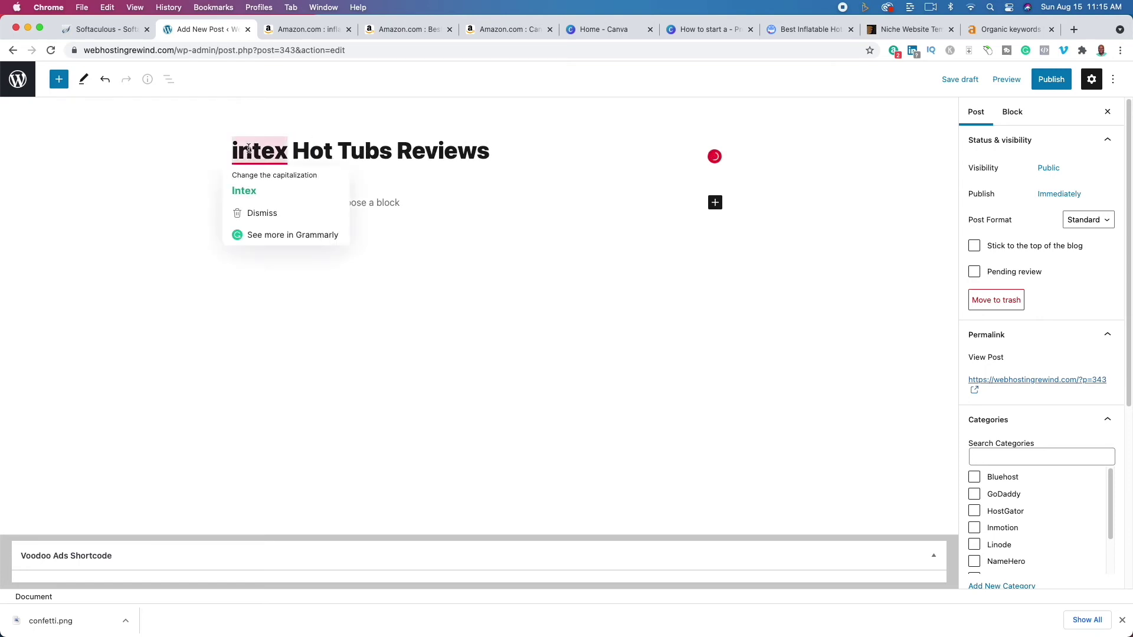
left_click(255, 192)
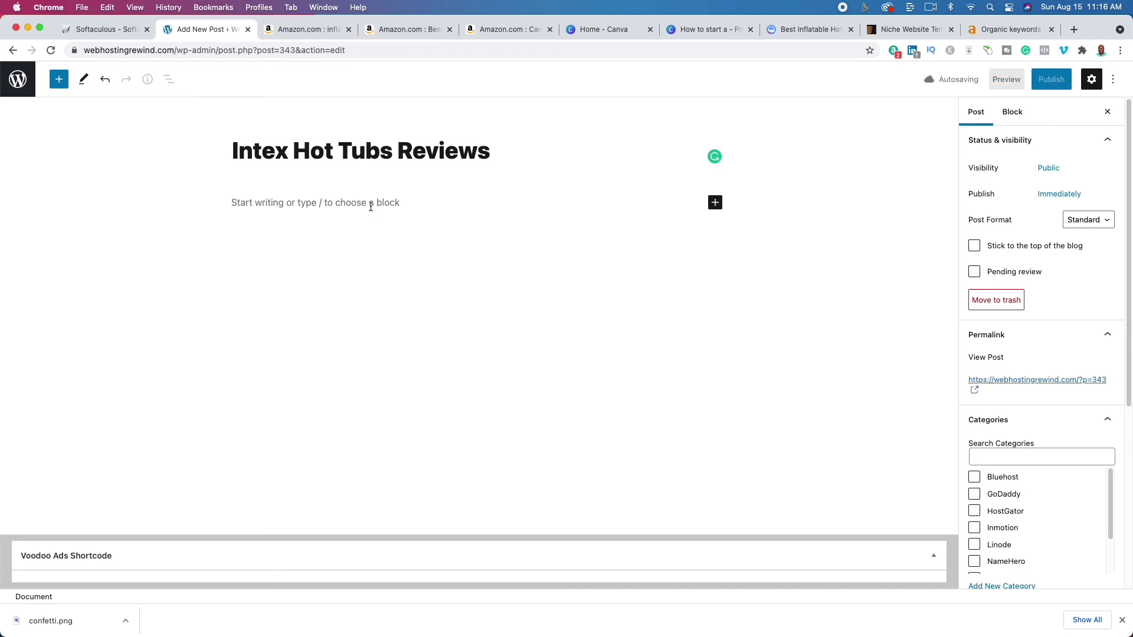
left_click(371, 207)
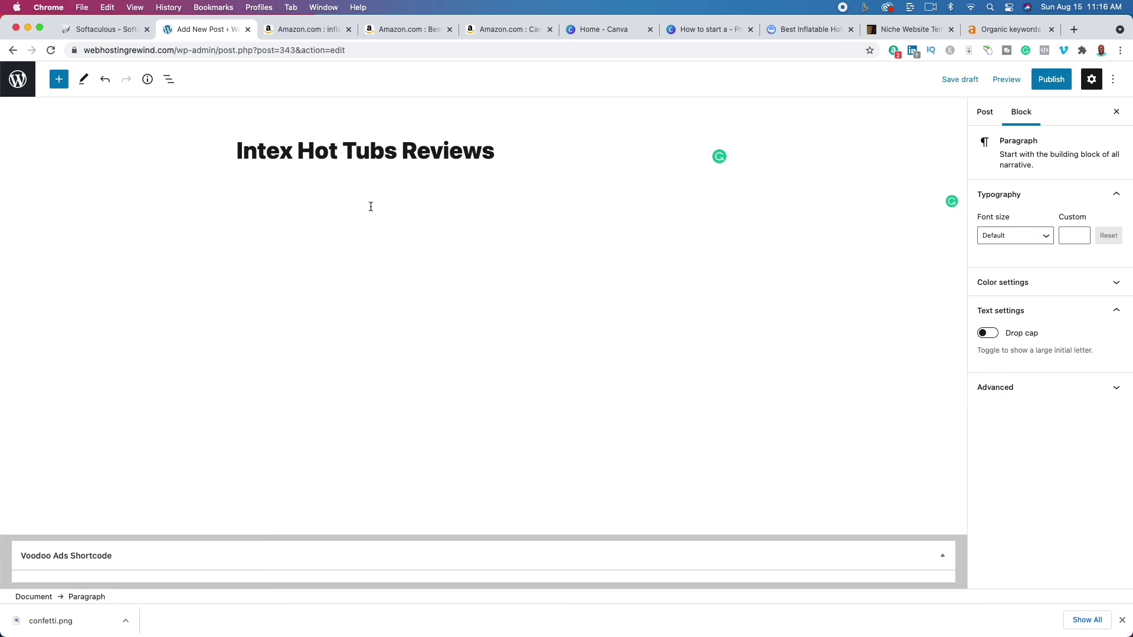
Step: Write an outline in the post body with separate paragraphs reading how, what, when, where, why and how
type("how")
key("Return")
type("what")
key("Return")
type("when")
key("Return")
type("where")
key("Return")
type("why")
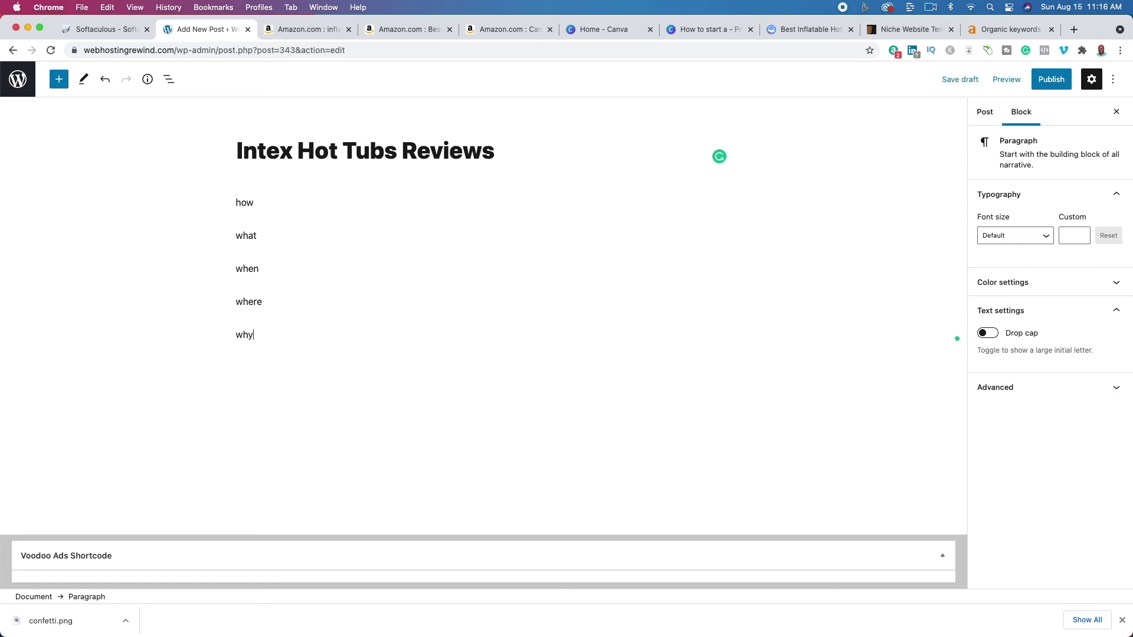
type("how")
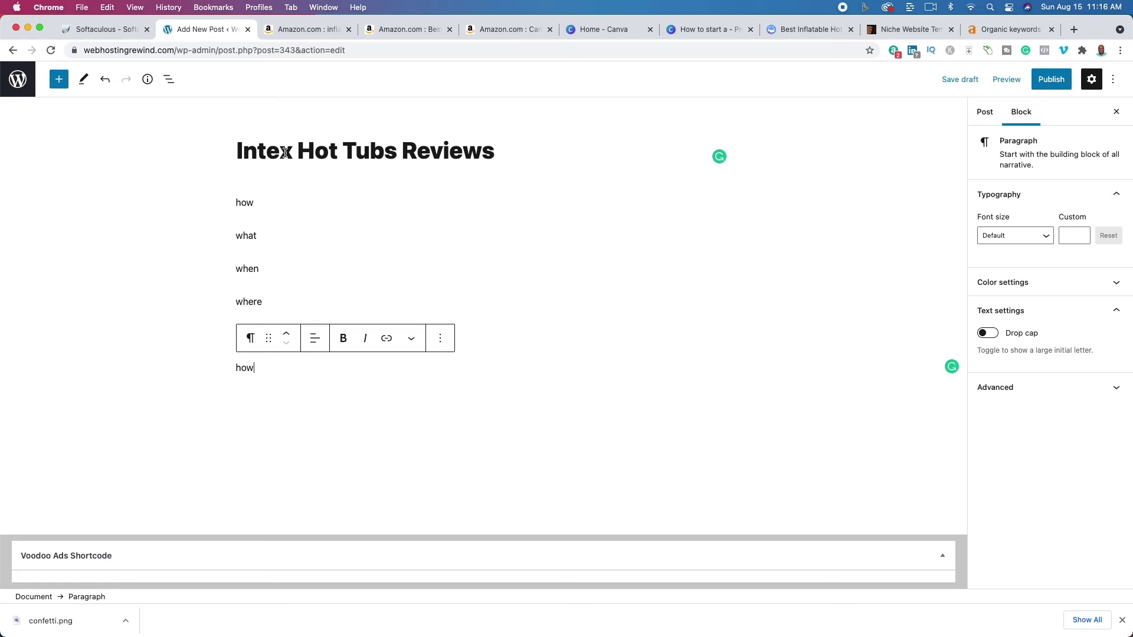
Step: Expand the first outline paragraph to "how does the Intex hot work", correcting the missing space and the brand name's capital
left_click(292, 206)
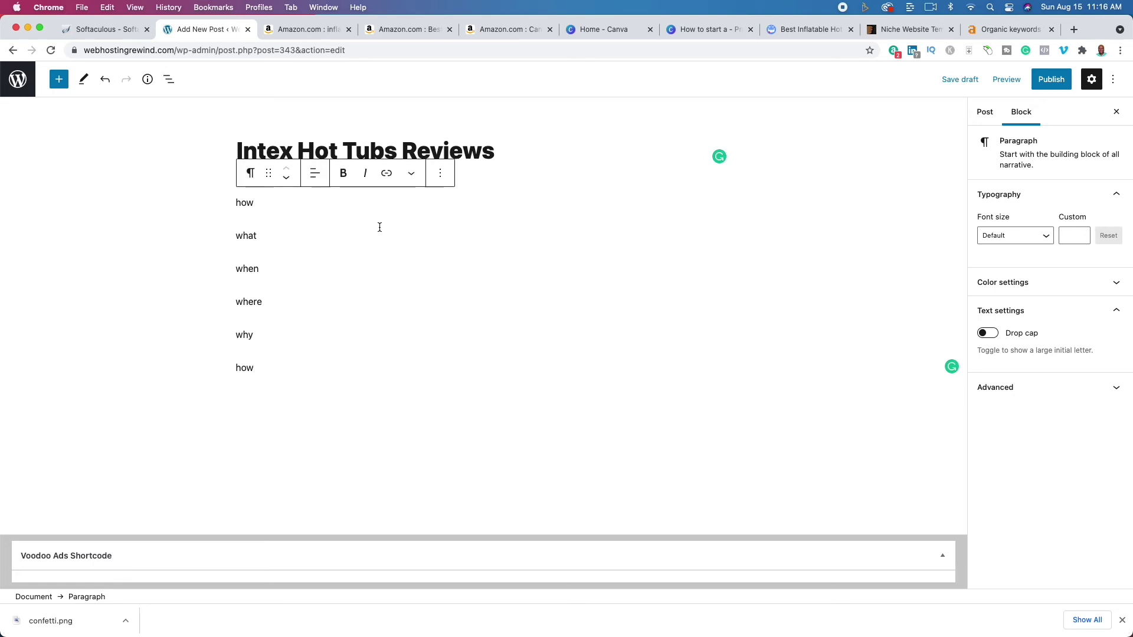
type("does the int")
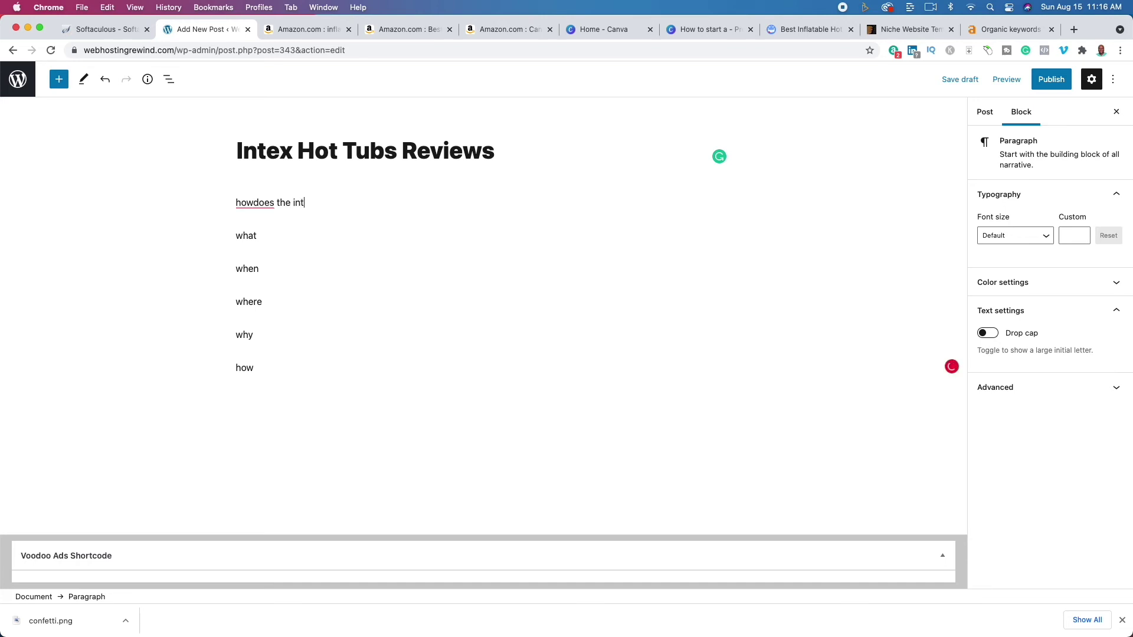
type("ex hot work")
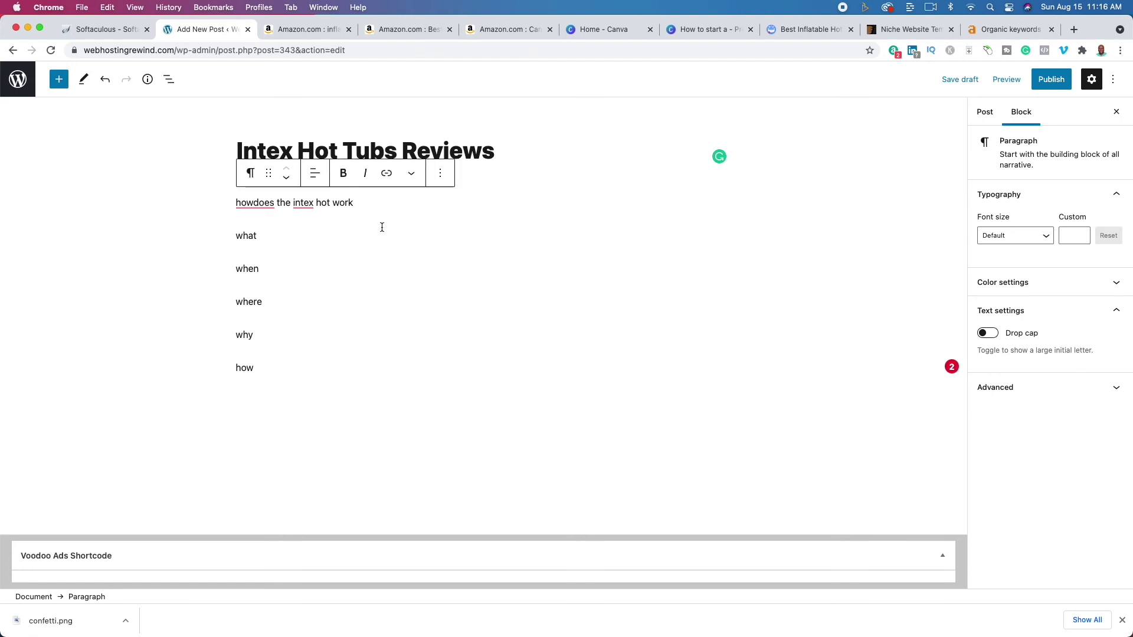
left_click(255, 202)
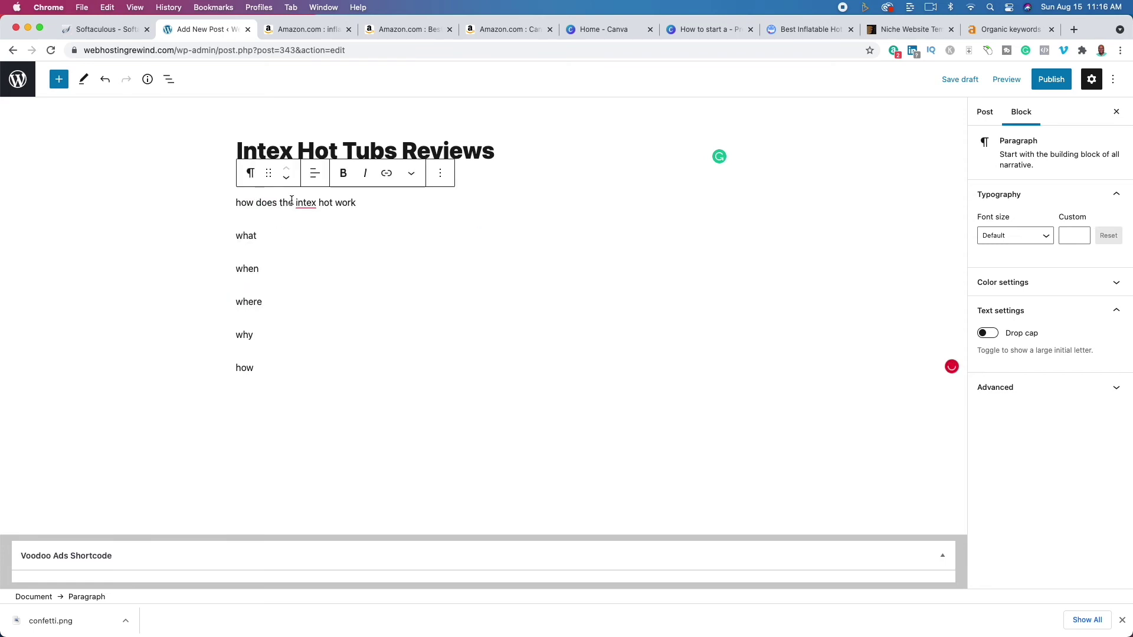
mouse_move(298, 204)
left_click(305, 232)
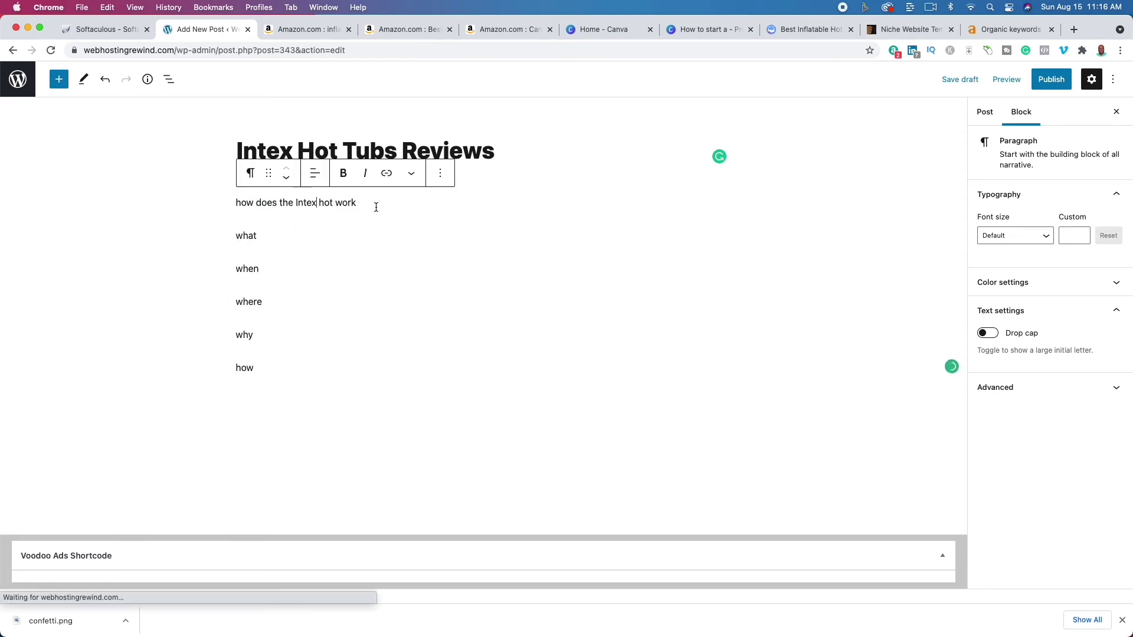
Step: Convert the first outline paragraph to an H2 heading and capitalize its first word as "How"
triple_click(327, 202)
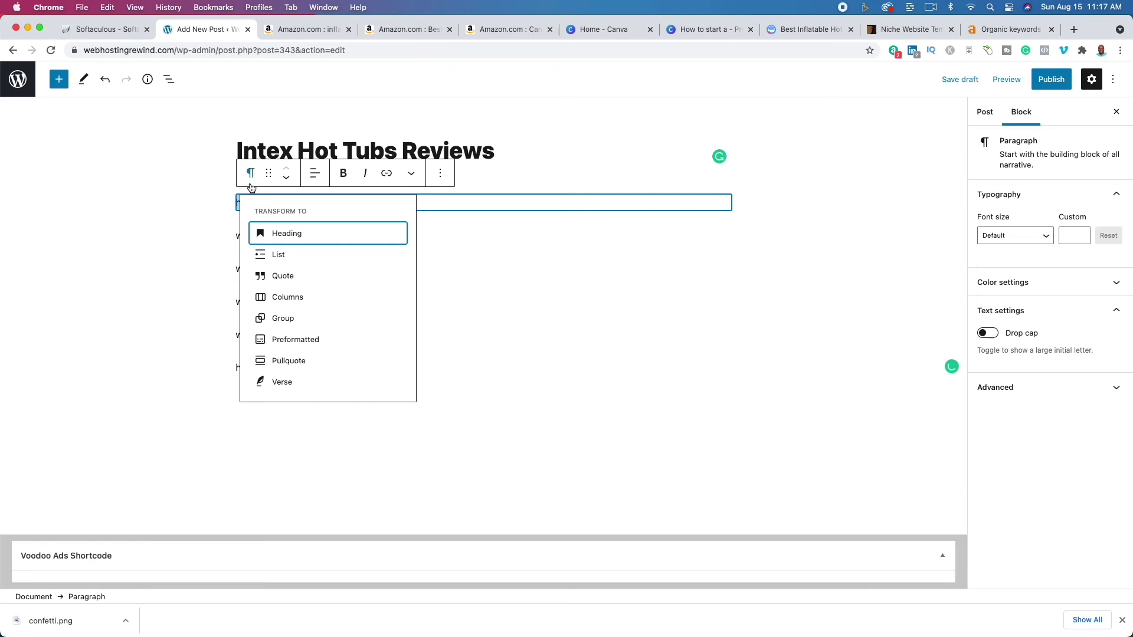
left_click(286, 233)
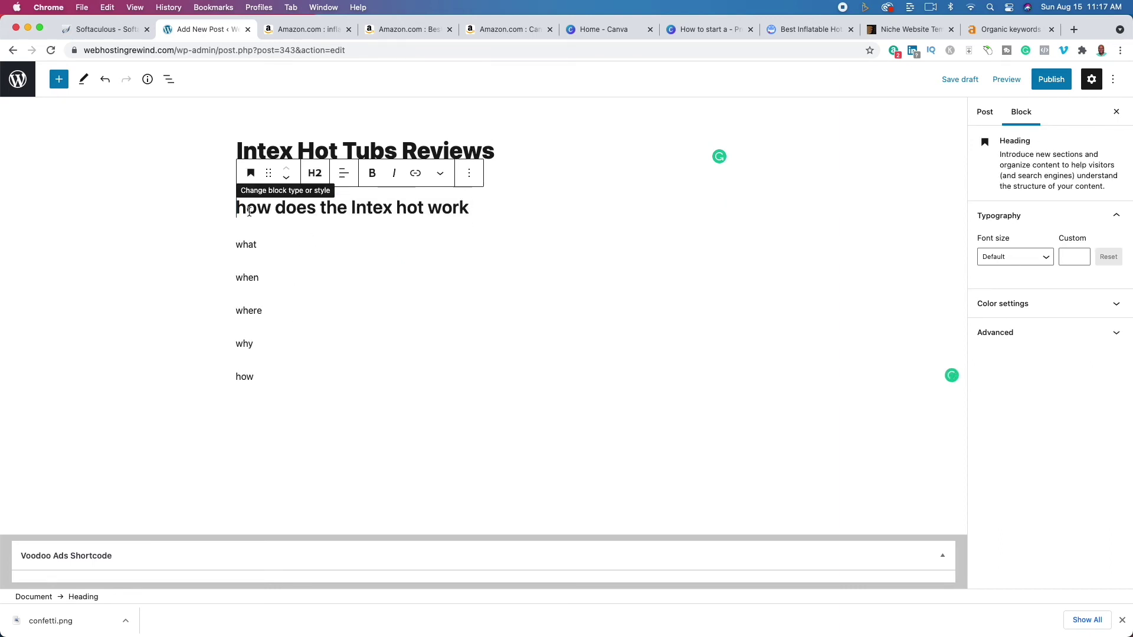
left_click_drag(247, 210, 238, 212)
type("H")
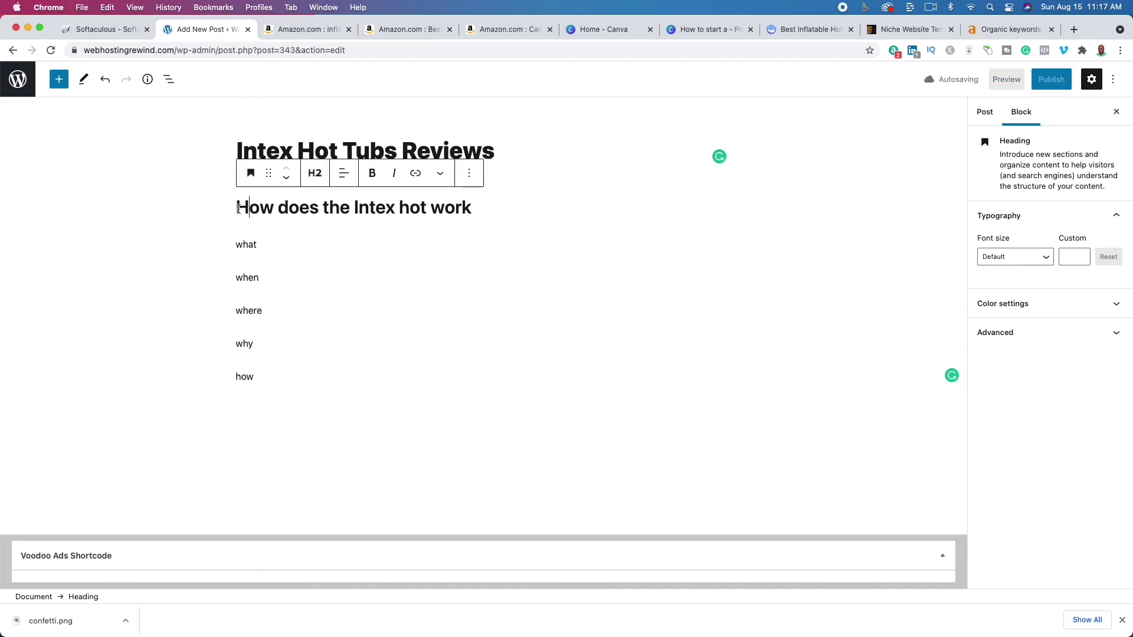
left_click_drag(237, 210, 472, 219)
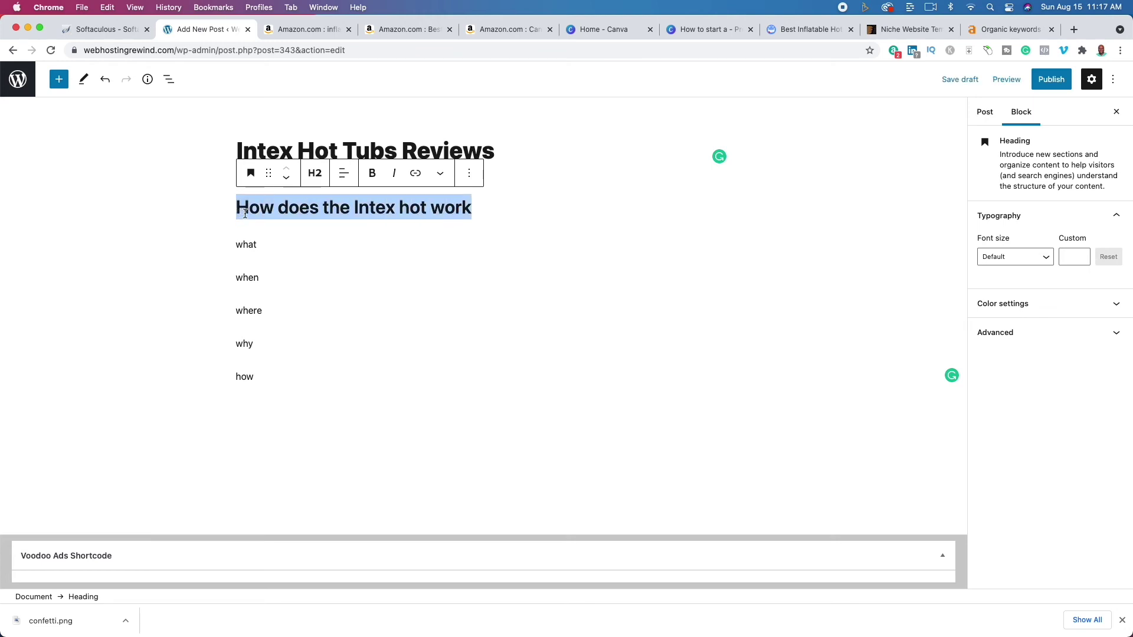
left_click(482, 211)
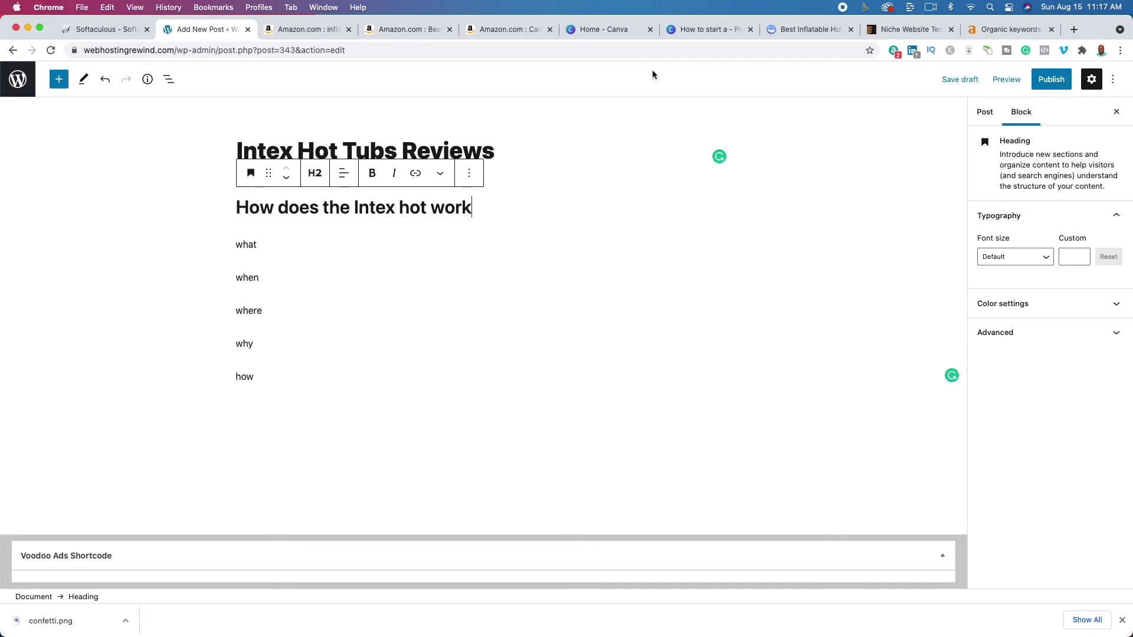
Step: Switch to the "How to start a" presentation in Canva and show page 4 with steps 9 to 12
left_click(732, 38)
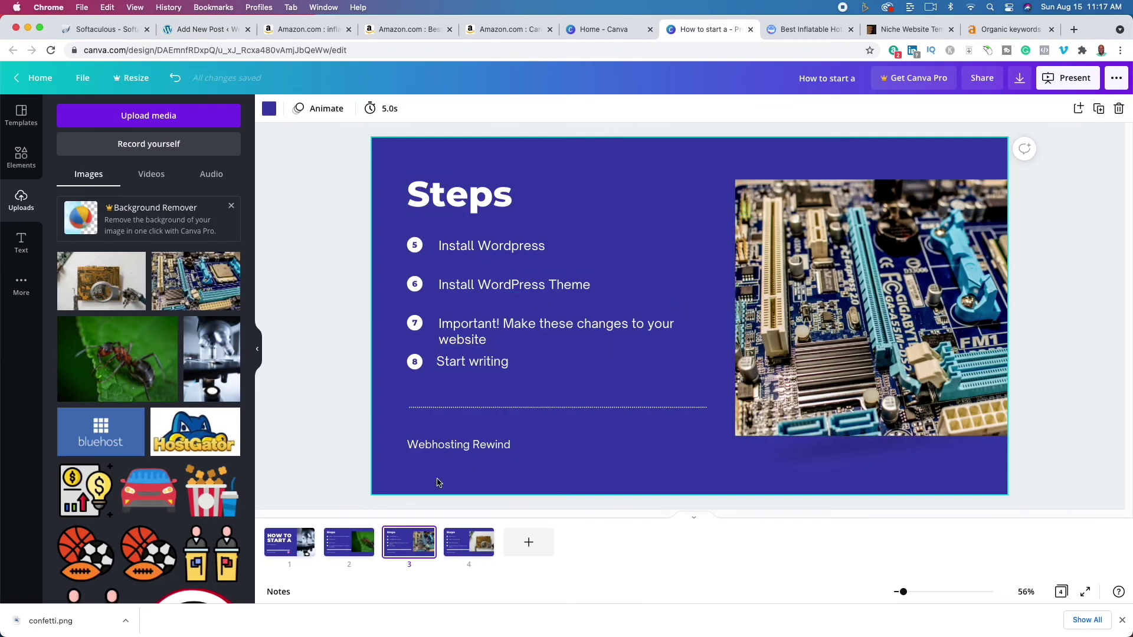
left_click(461, 549)
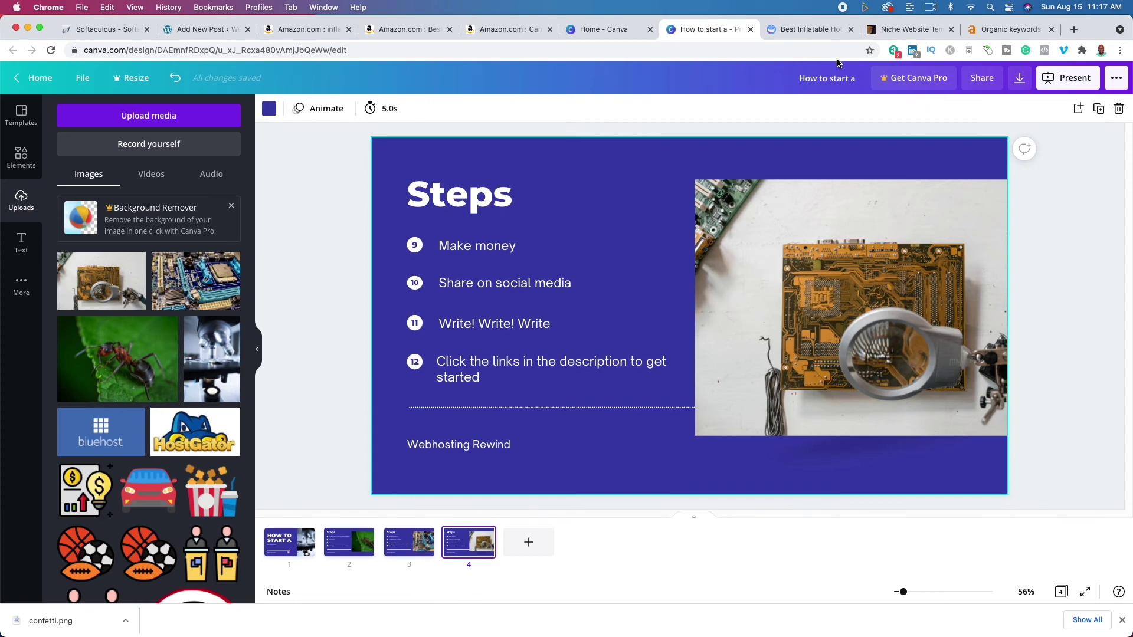
Step: Examine the top picks, price links and product reviews on the inflatablehottubhq.com home page
left_click(813, 33)
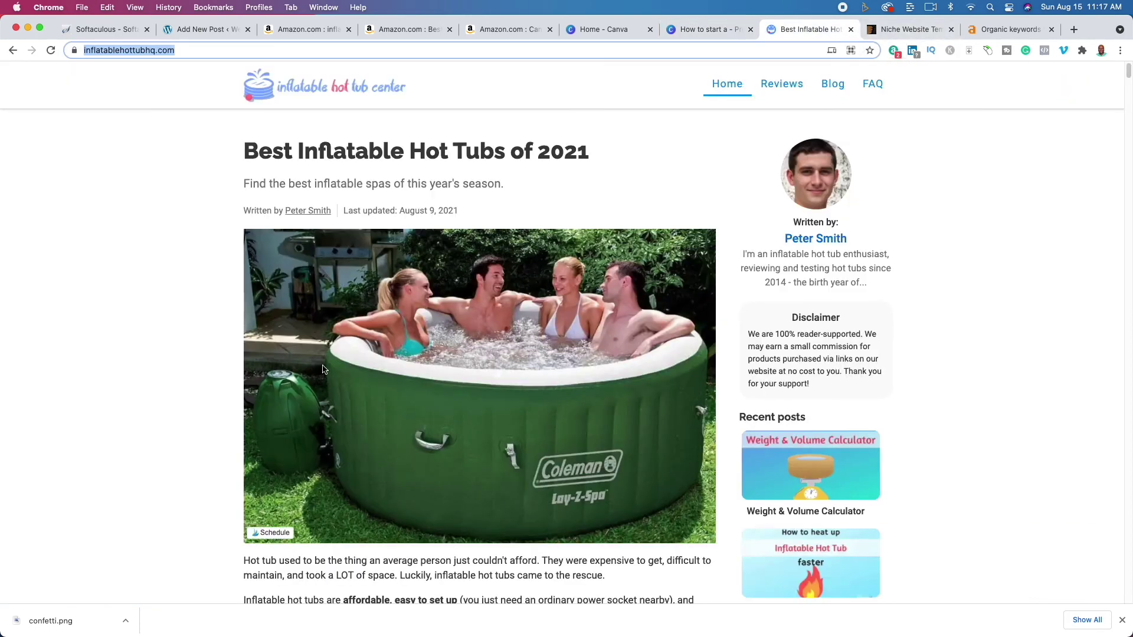
scroll(323, 369, "down", 8)
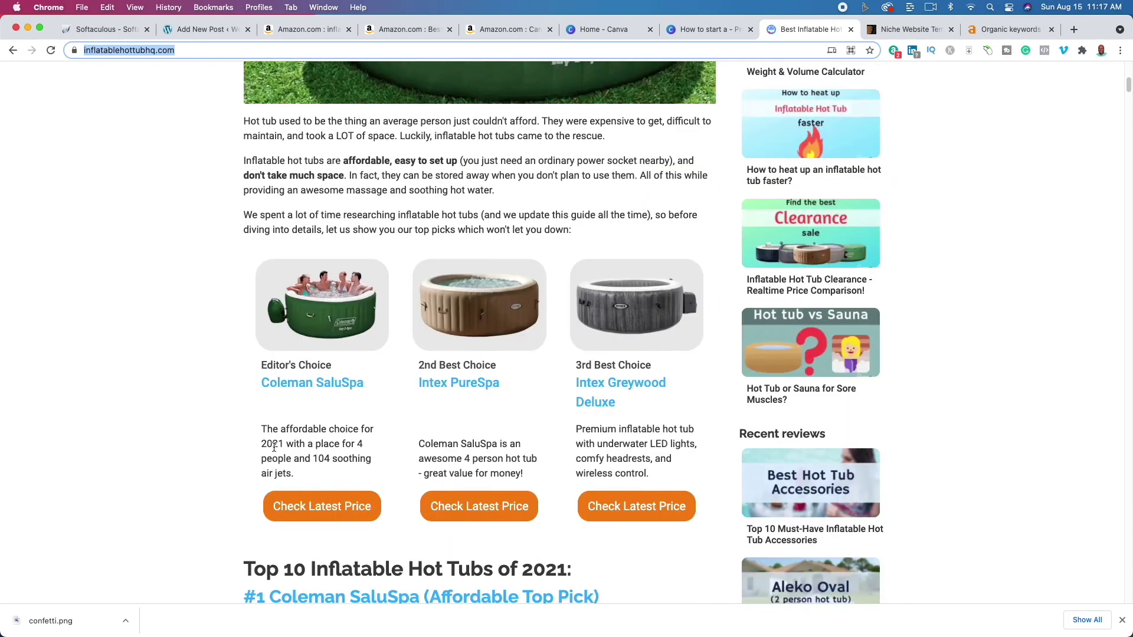
left_click(115, 401)
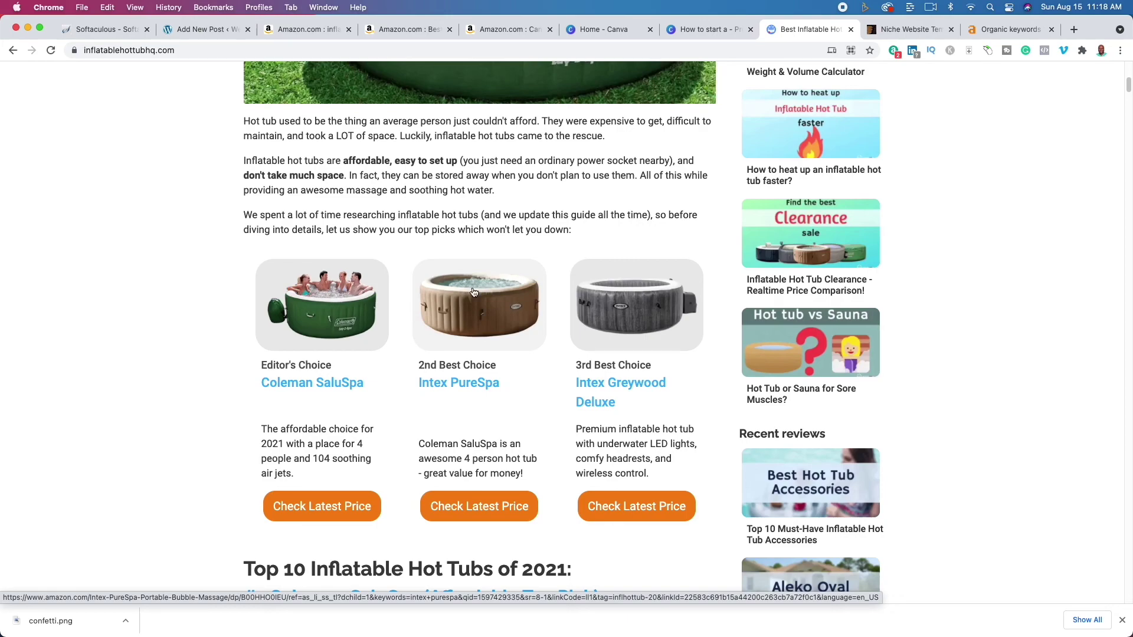
scroll(710, 367, "up", 1)
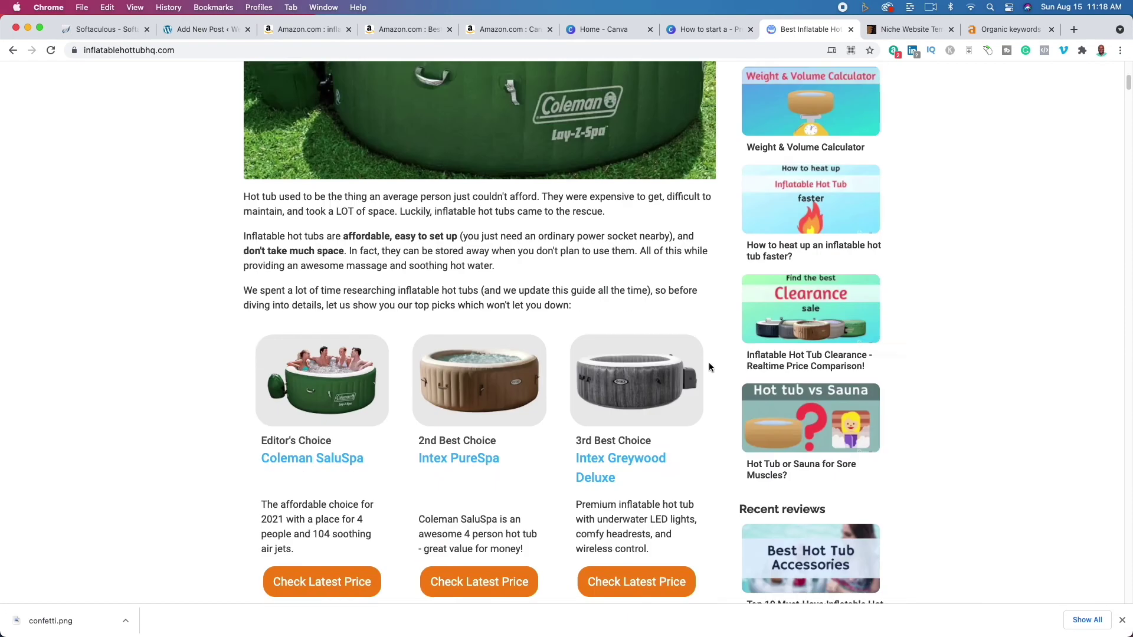
scroll(710, 367, "down", 13)
scroll(834, 391, "down", 15)
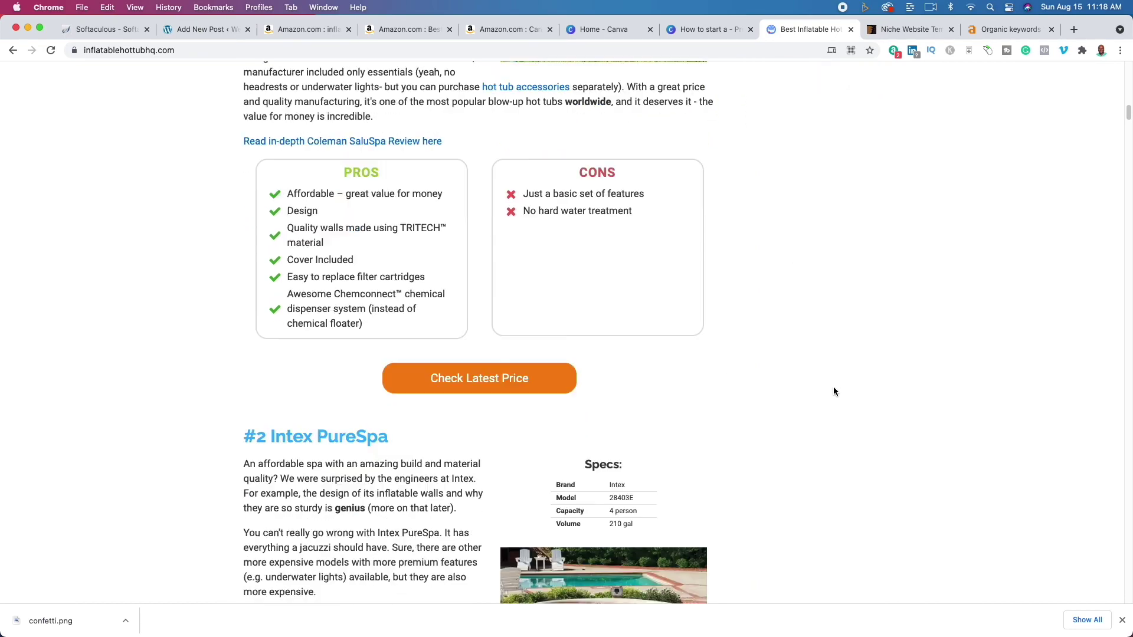
scroll(834, 391, "up", 20)
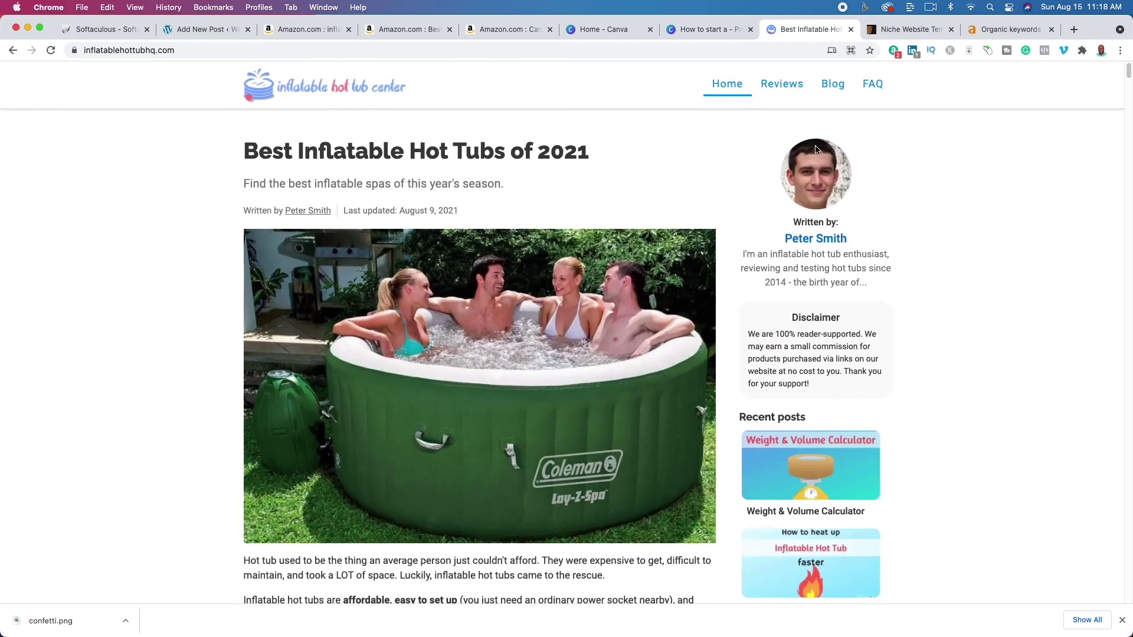
Step: Search Google for "google adsense" and open the Google AdSense website
left_click(1010, 28)
left_click(782, 52)
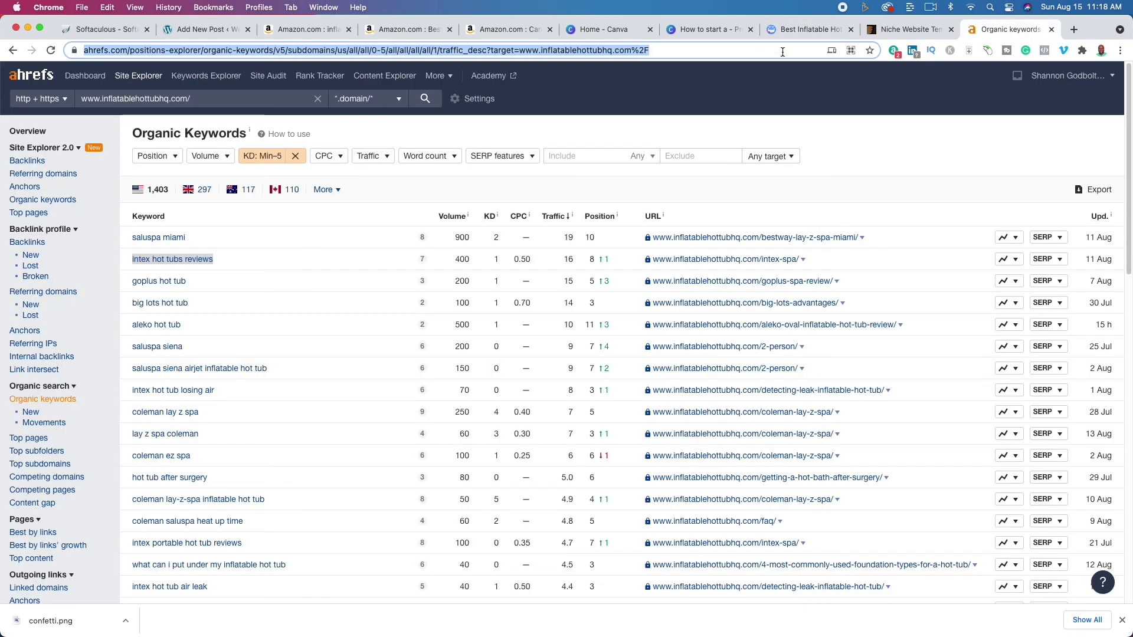
type("google ad")
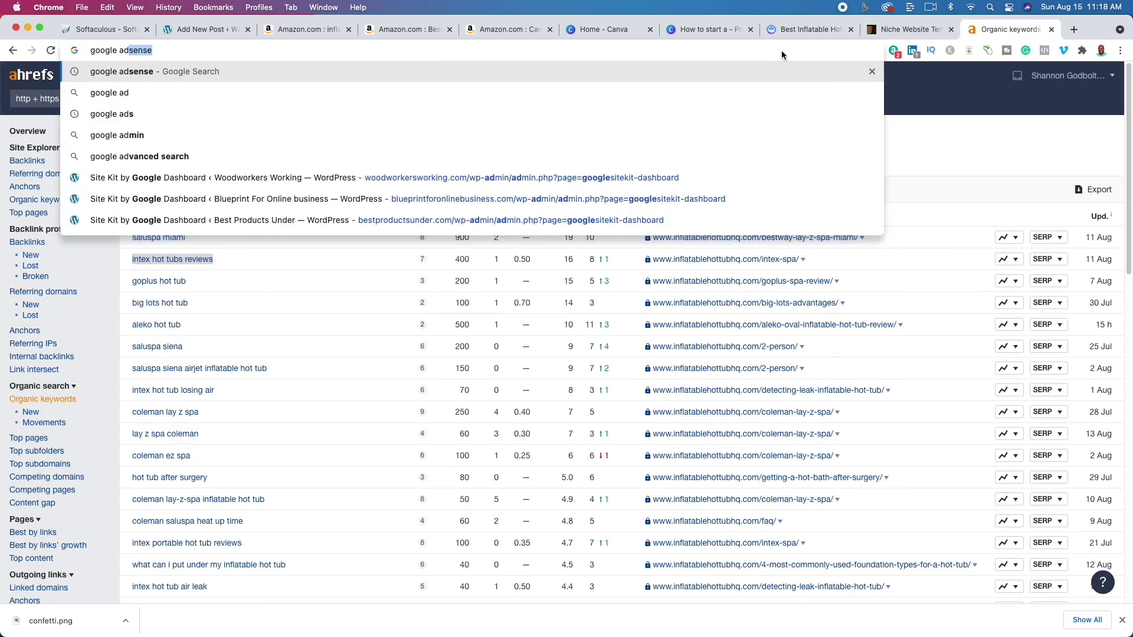
key("Return")
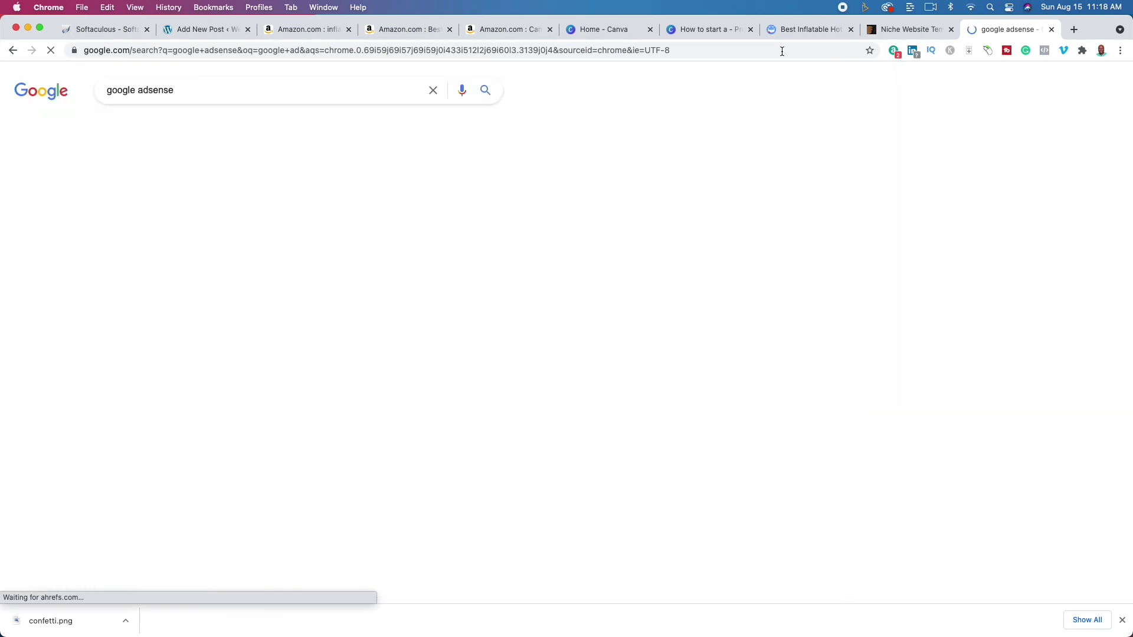
left_click(390, 195)
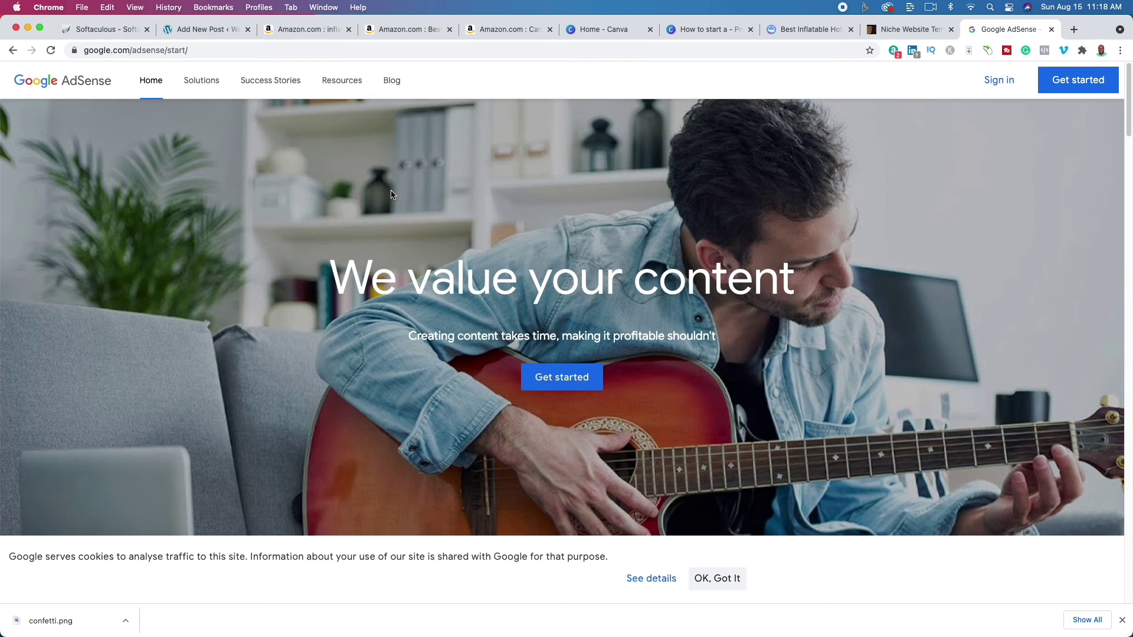
Step: Return to the Canva presentation and start presenting it from page 4 with the Standard type
left_click(800, 27)
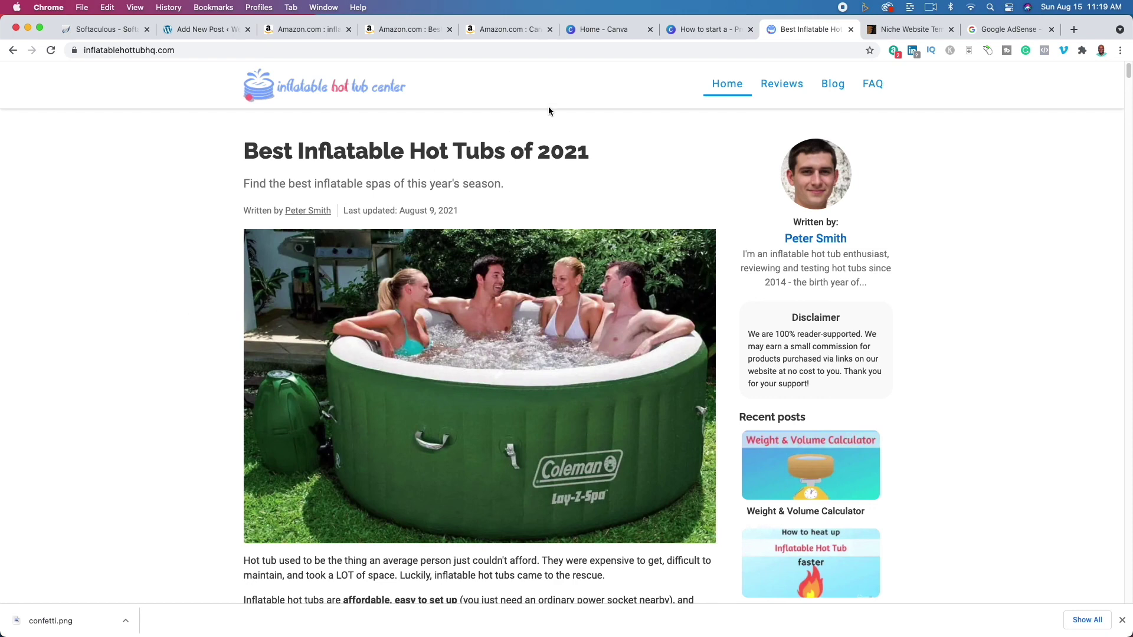
left_click(687, 30)
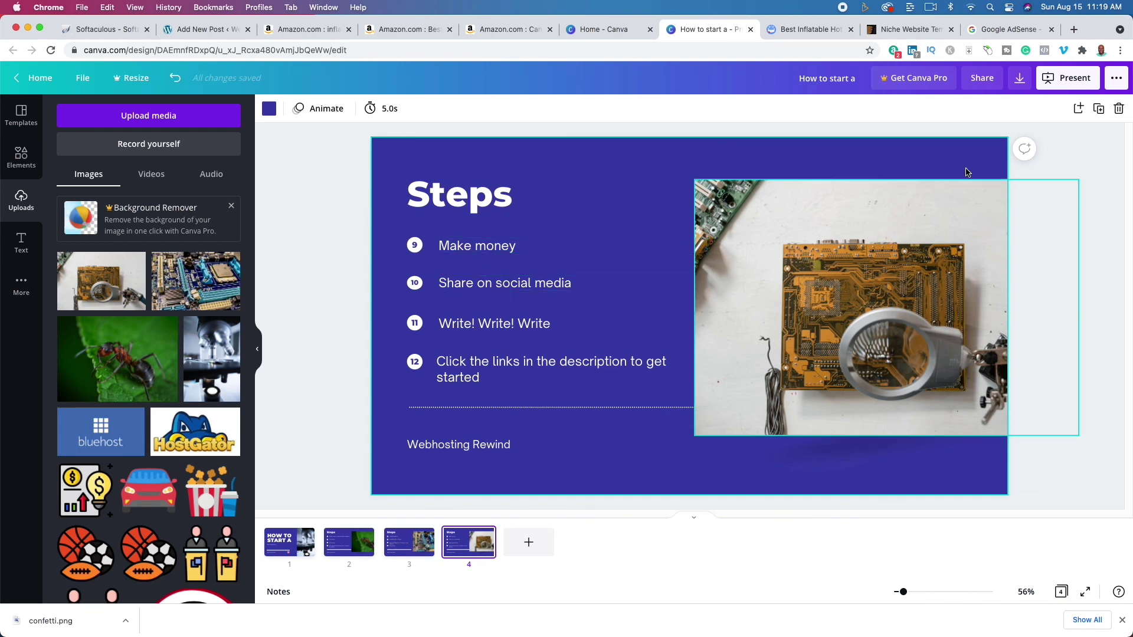
left_click(1069, 80)
left_click(1050, 204)
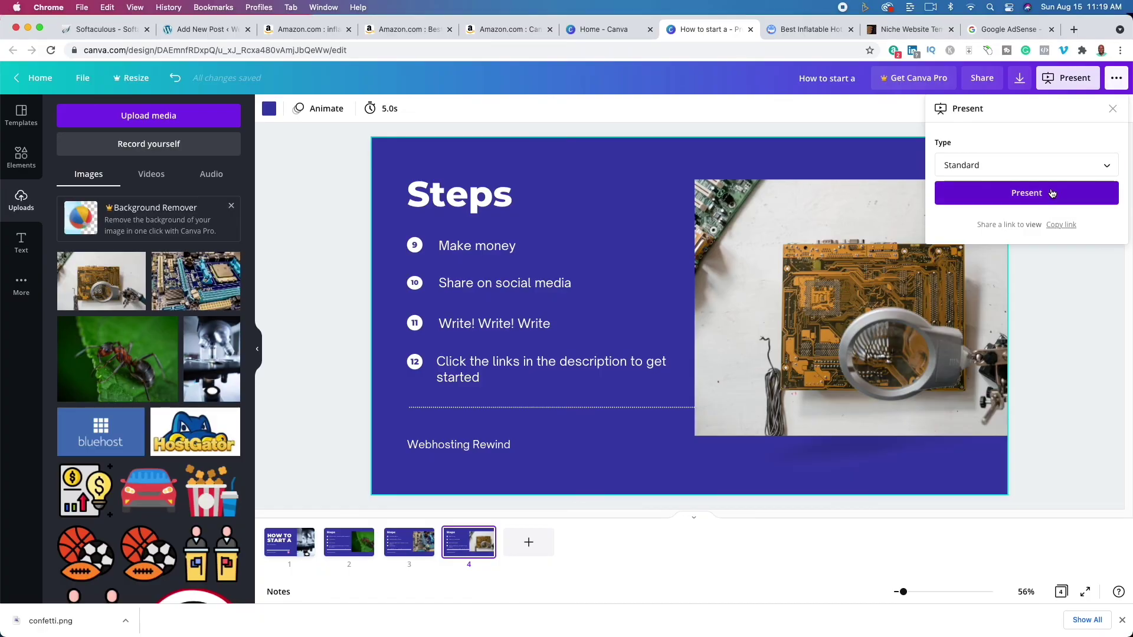